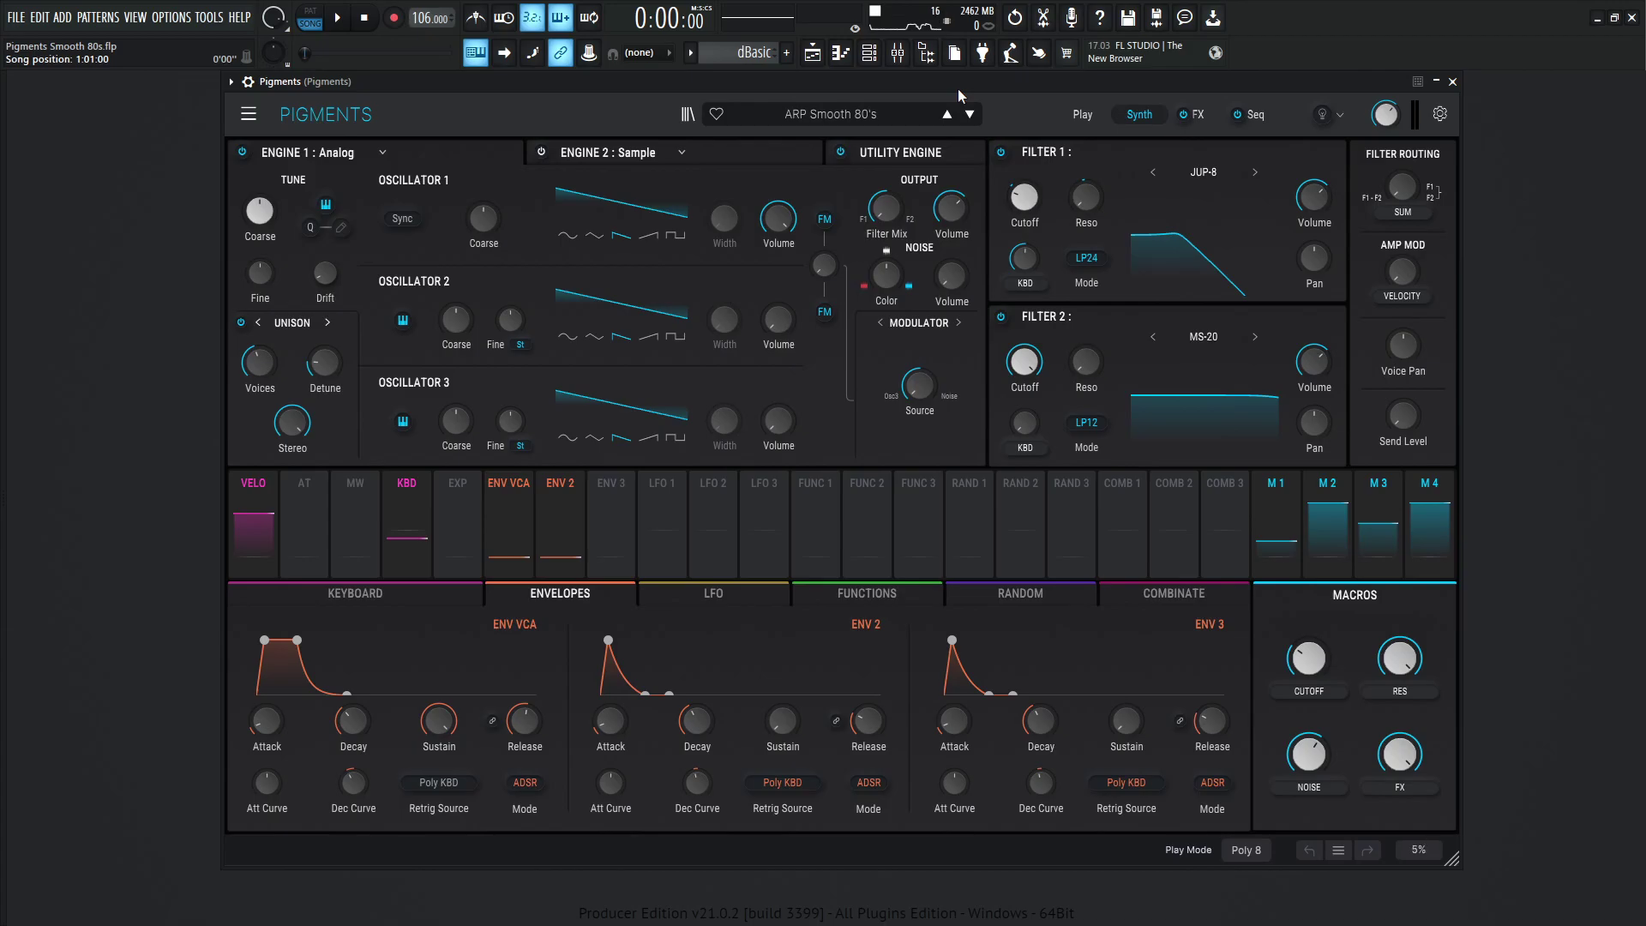
# Audition the preset, raise the Cutoff macro to about 0.396, and audition it again
pyautogui.press('space')
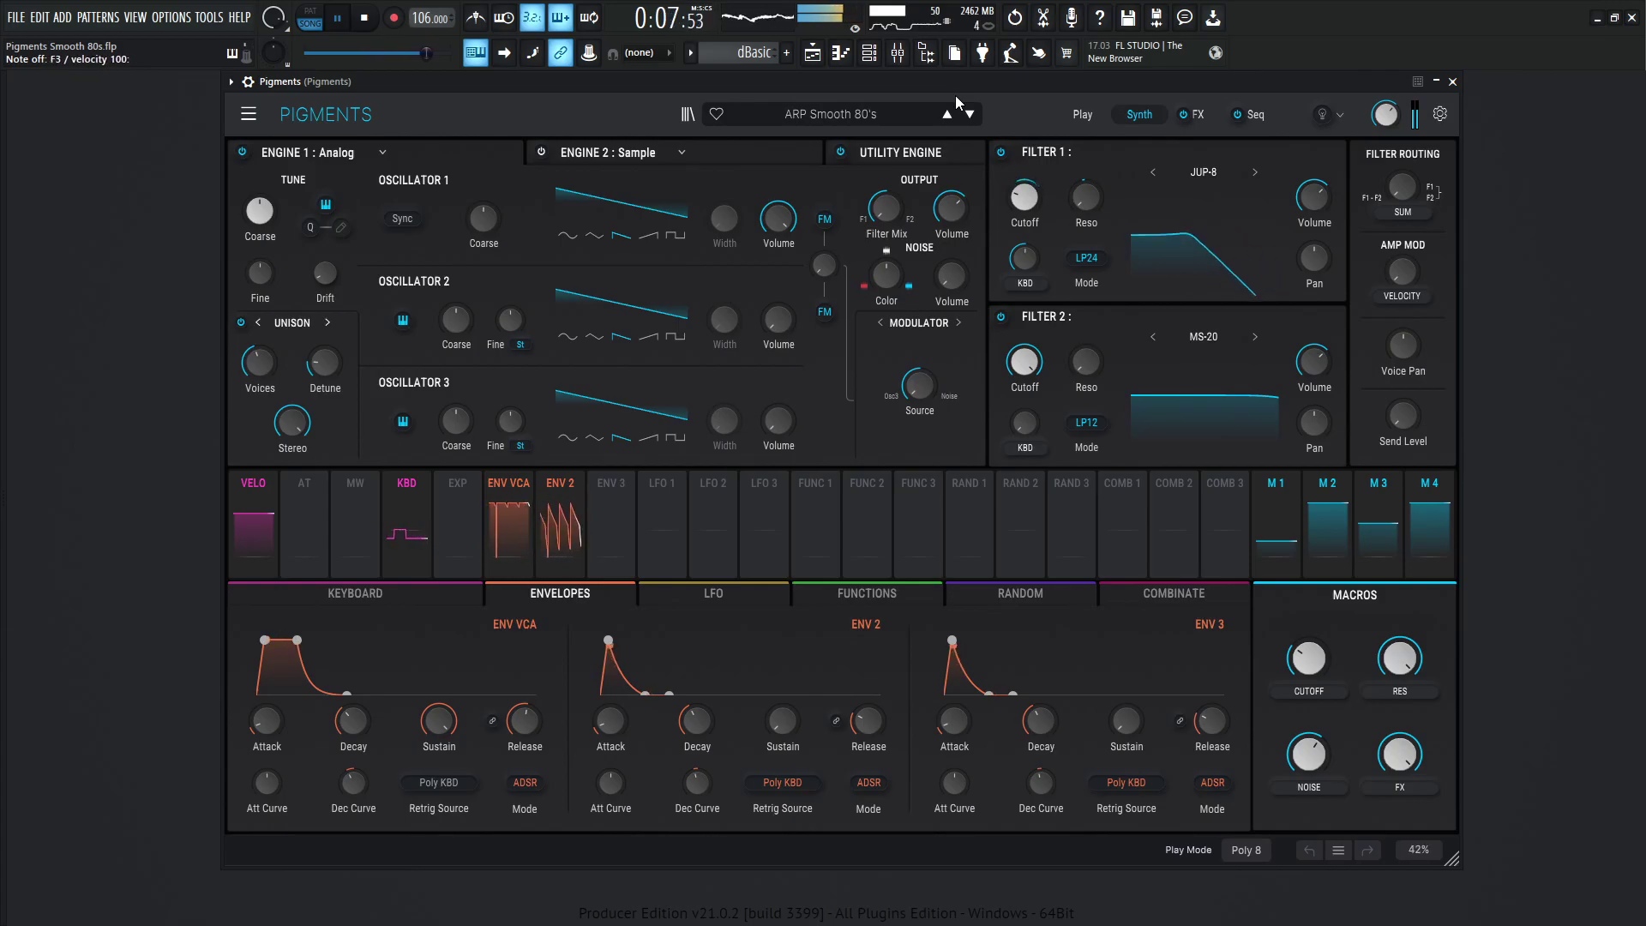
pyautogui.press('space')
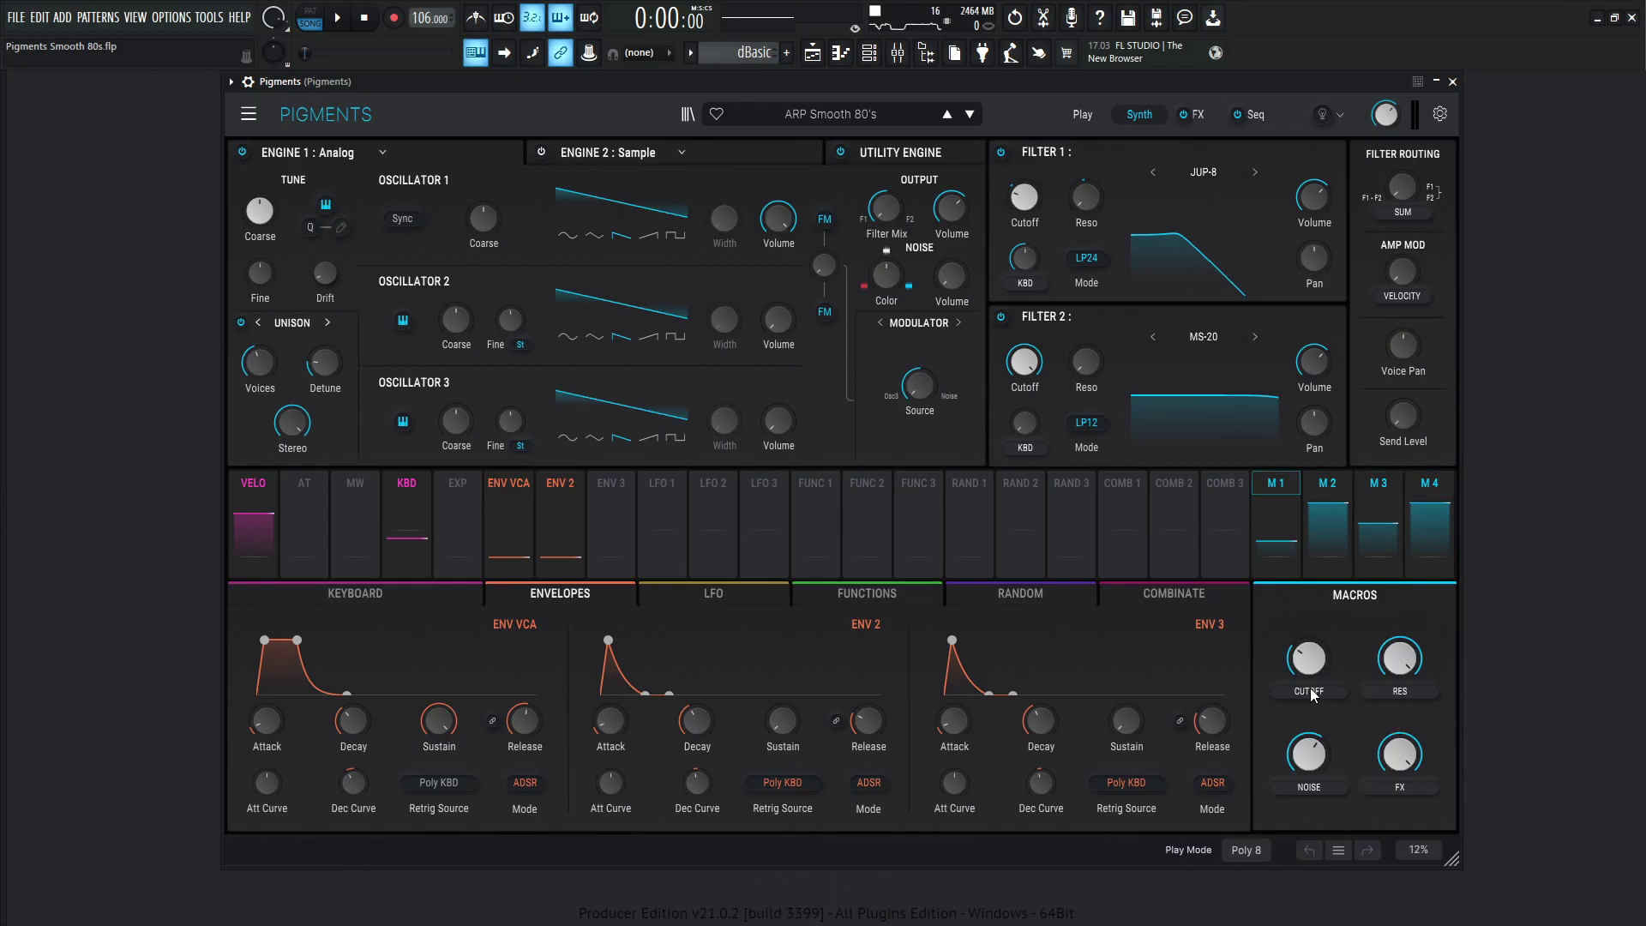
pyautogui.moveTo(1296, 666)
pyautogui.moveTo(1308, 658); pyautogui.dragTo(1308, 573)
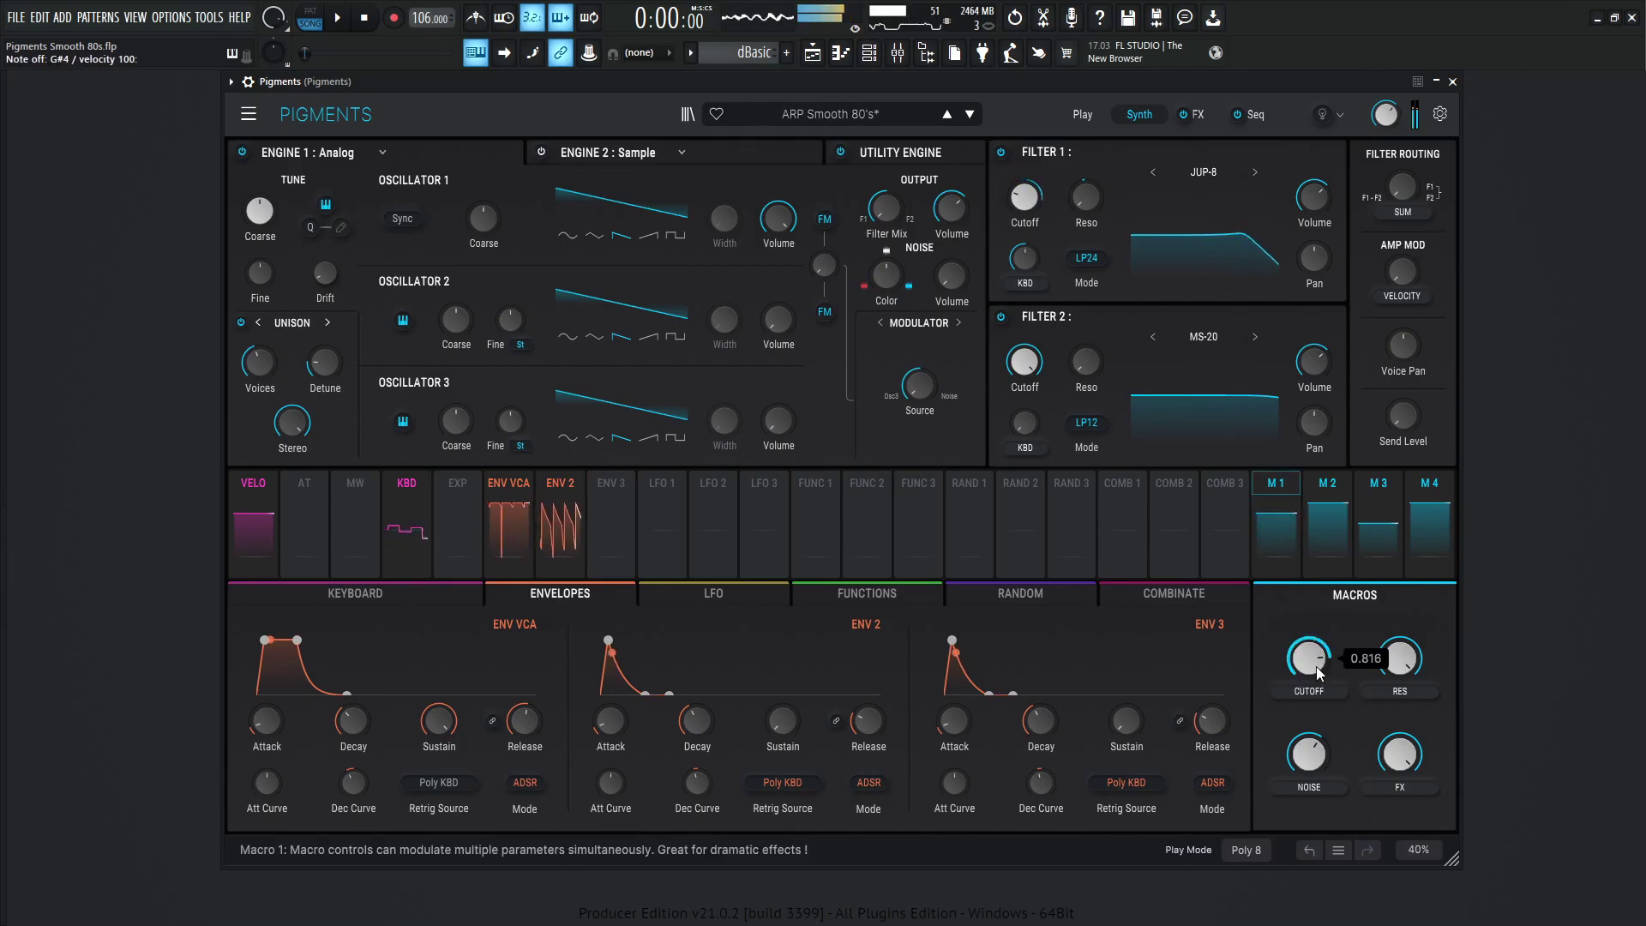
pyautogui.press('space')
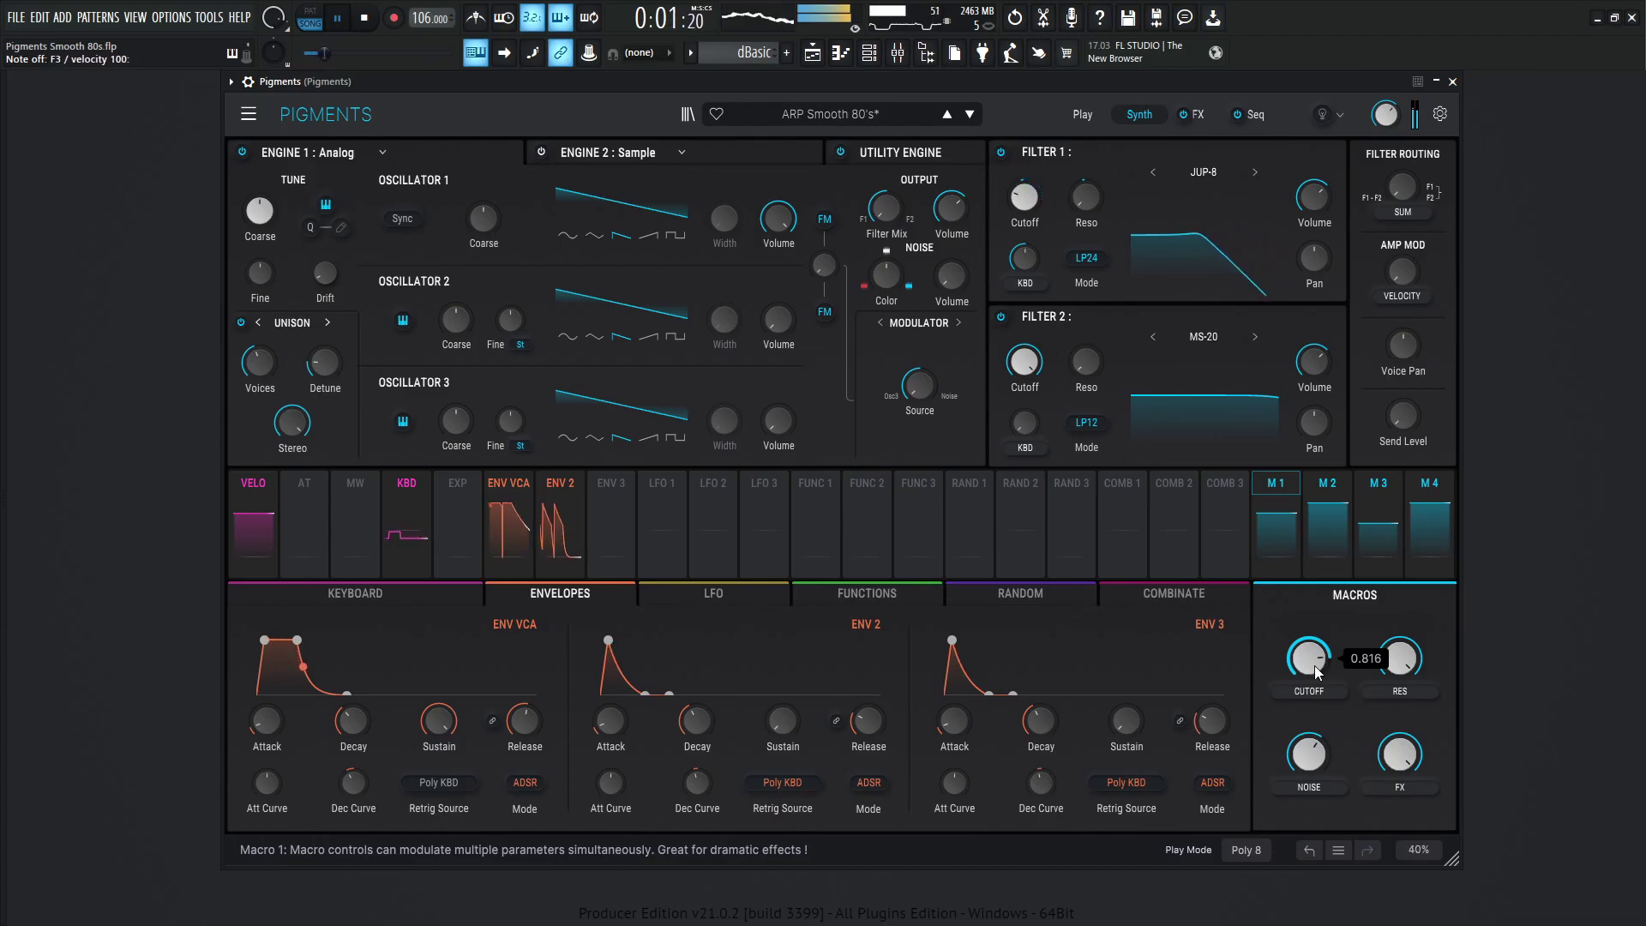
pyautogui.press('space')
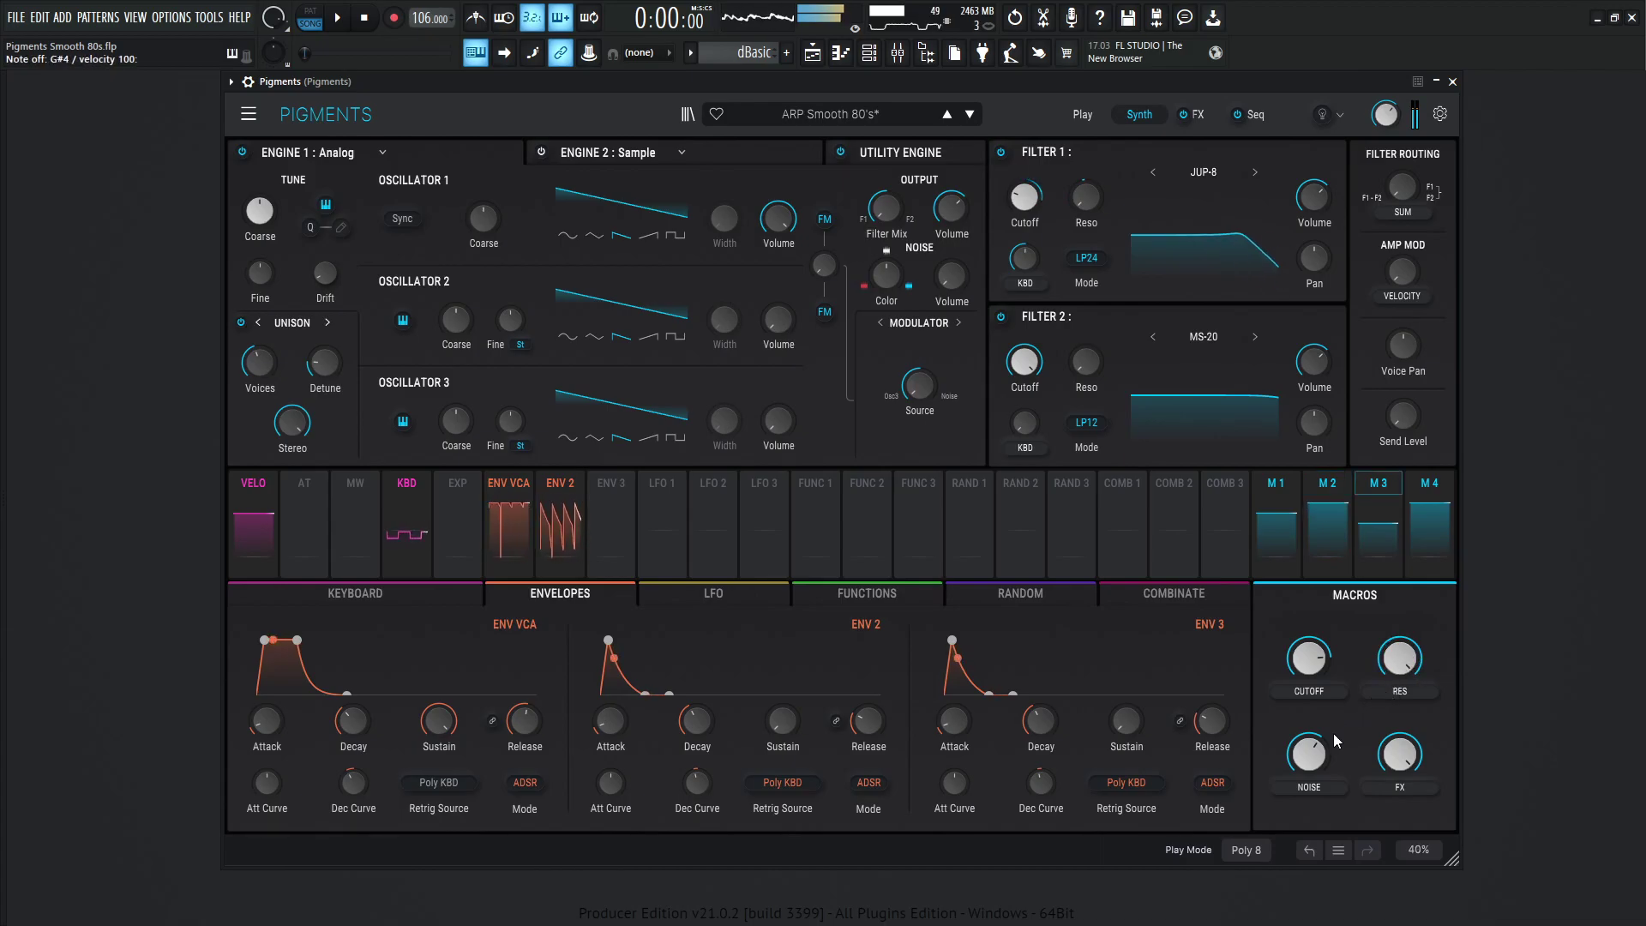
# Push the Noise macro up to 1.00, then bring it back to about 0.648
pyautogui.moveTo(1304, 766)
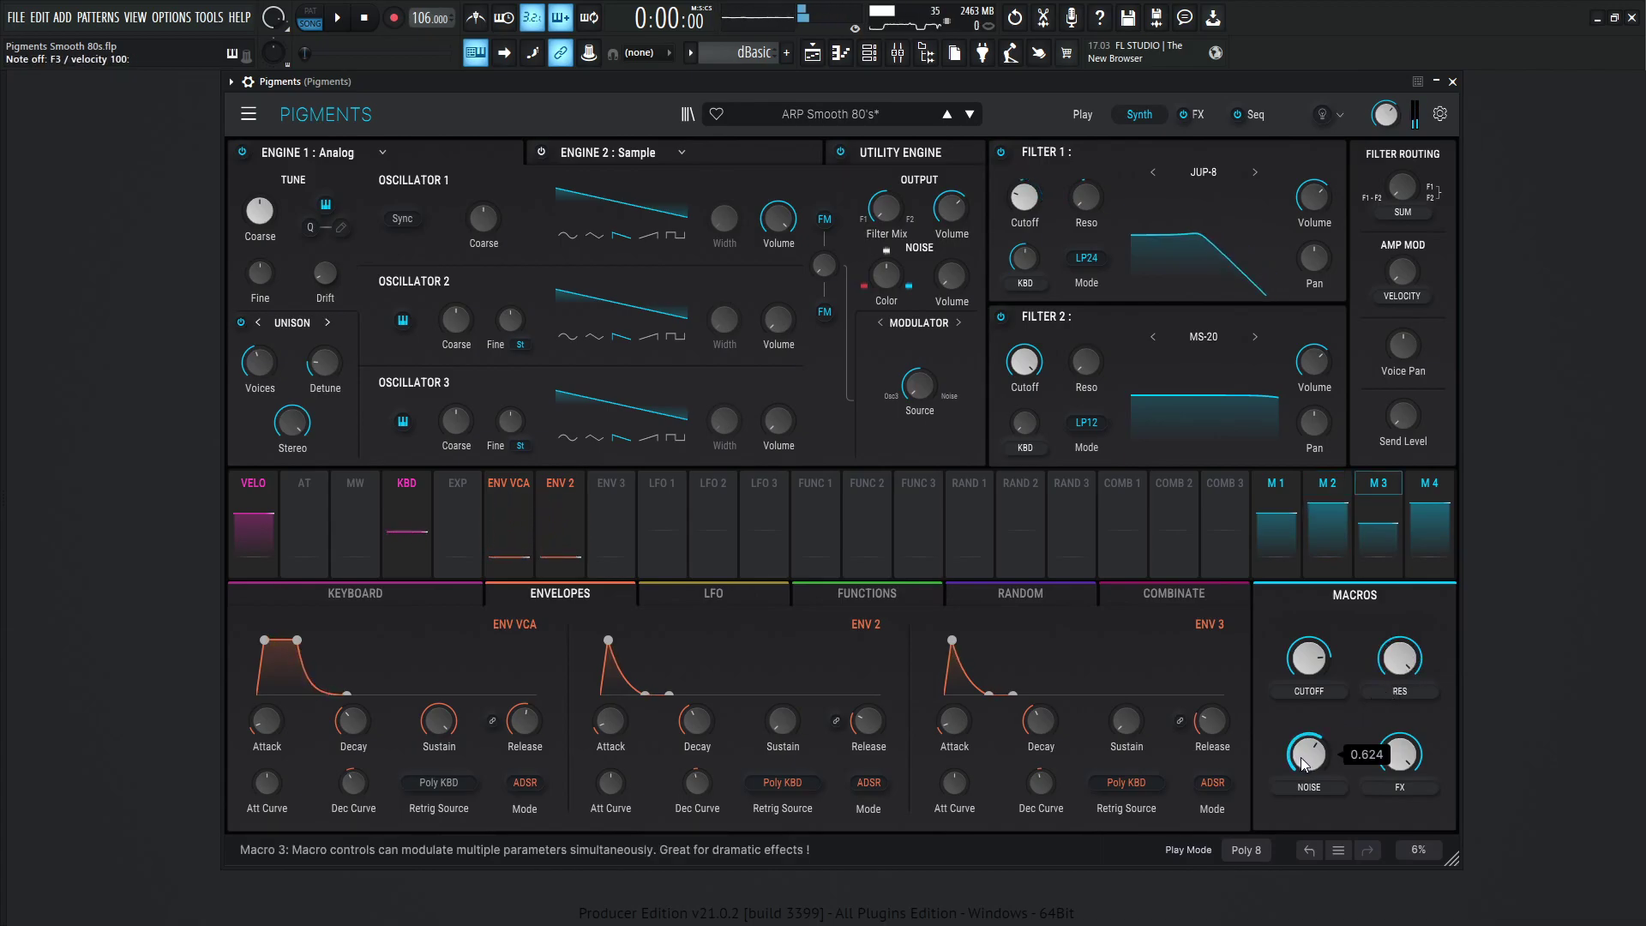
pyautogui.scroll(4, 1309, 754)
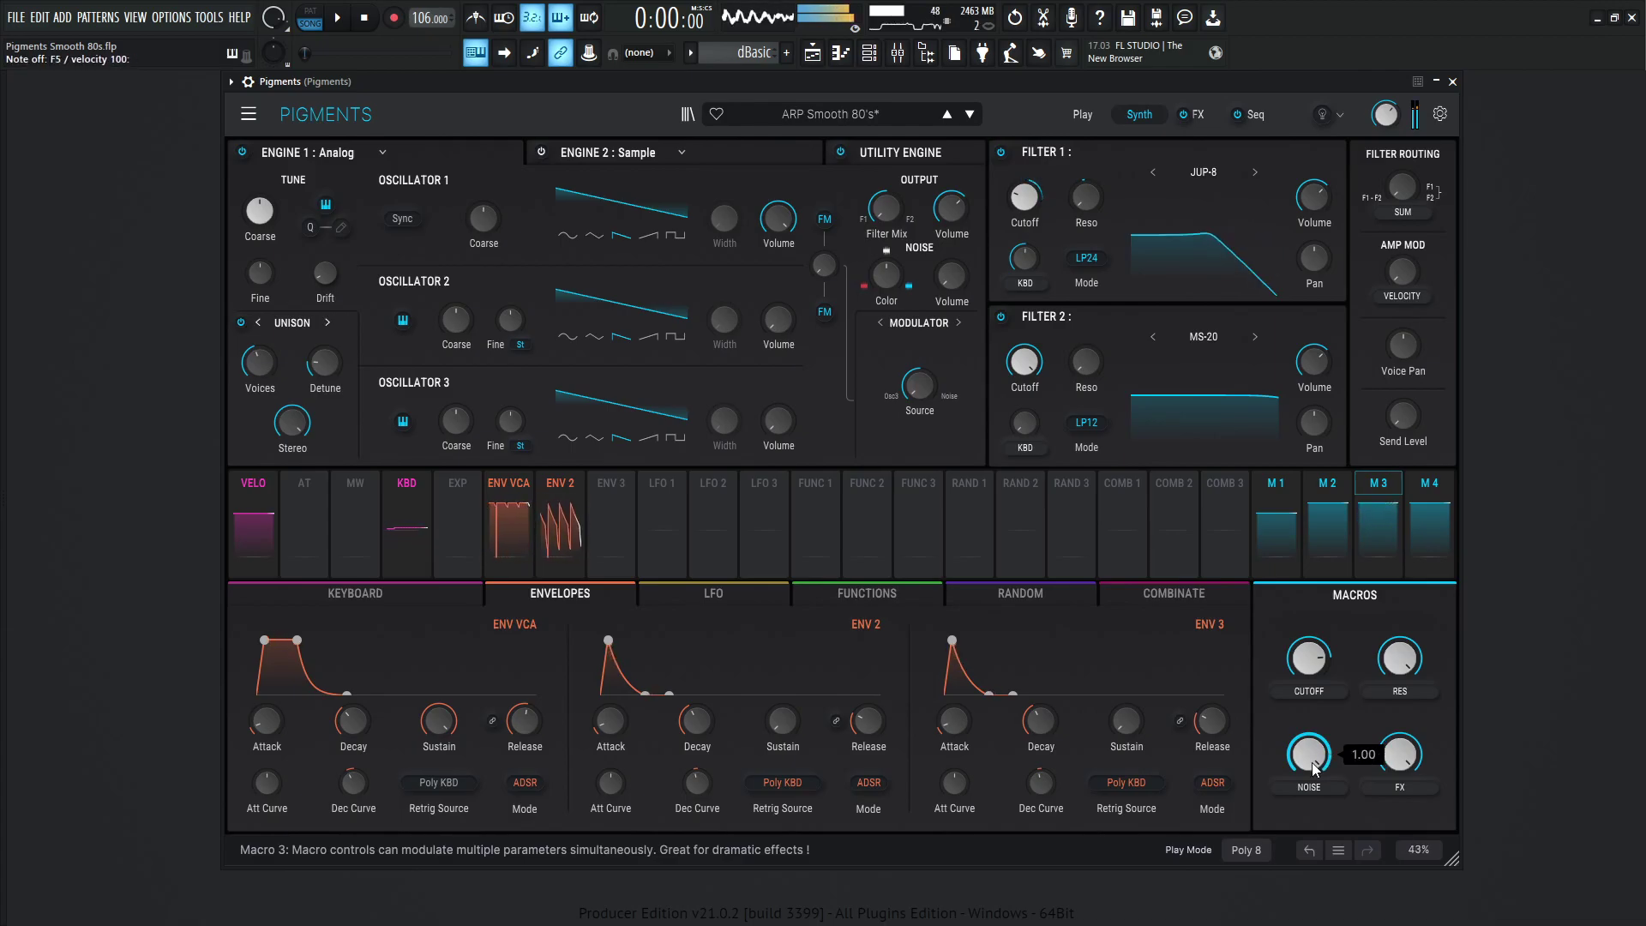
pyautogui.scroll(-4, 1309, 754)
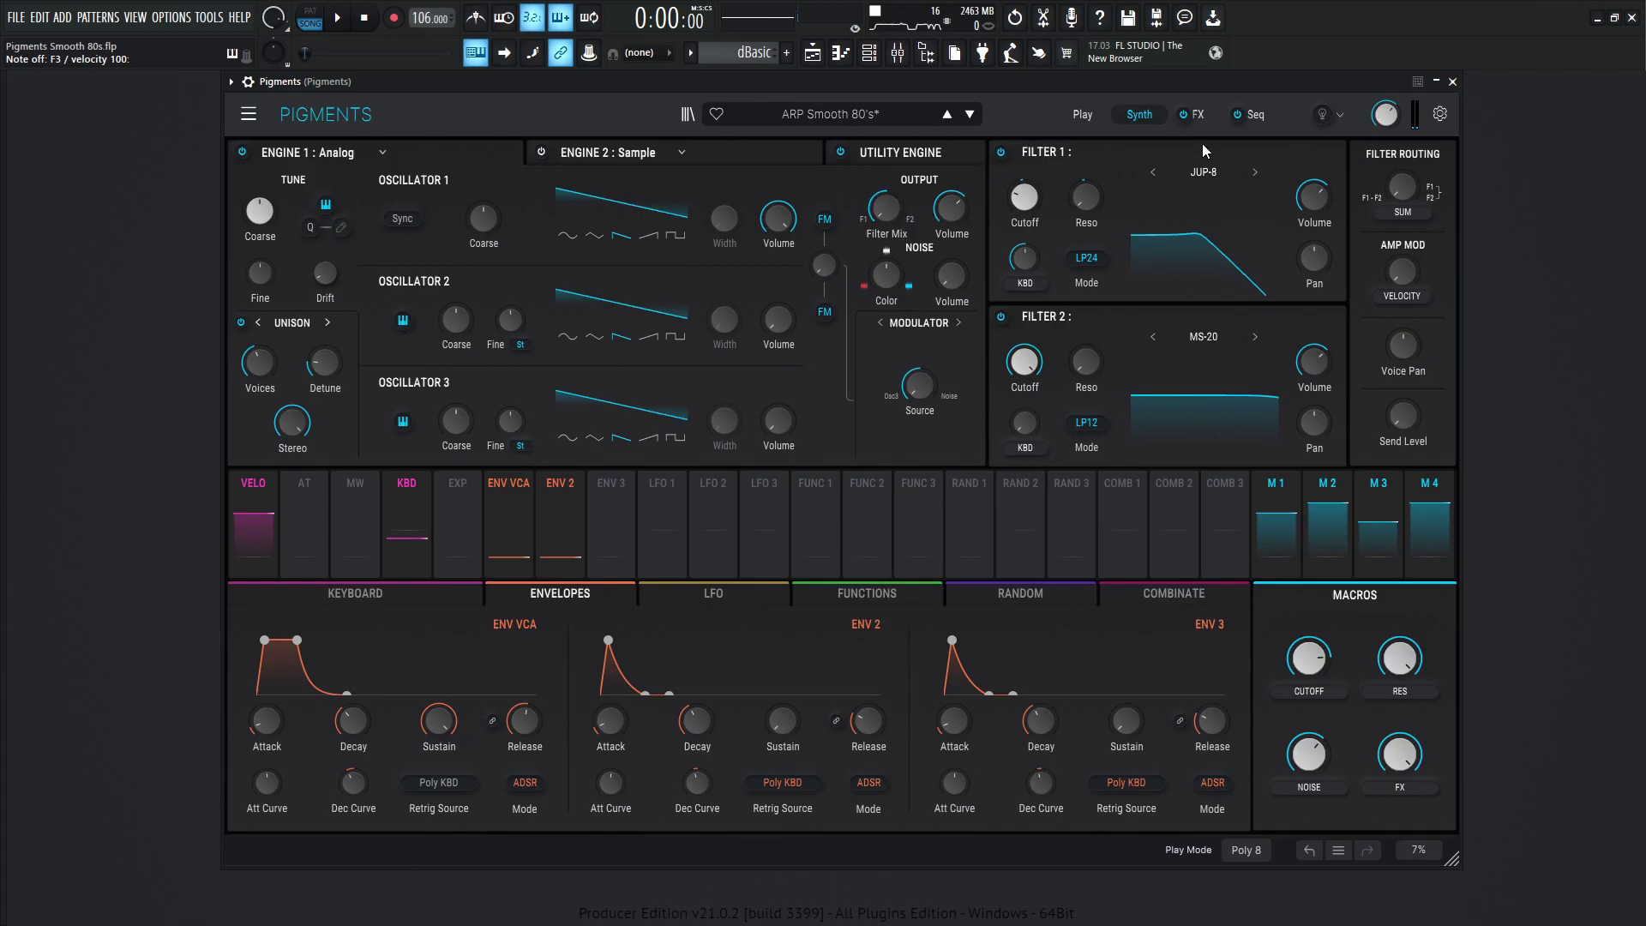
# Bypass the entire FX section and return to the Synth page
pyautogui.click(1197, 115)
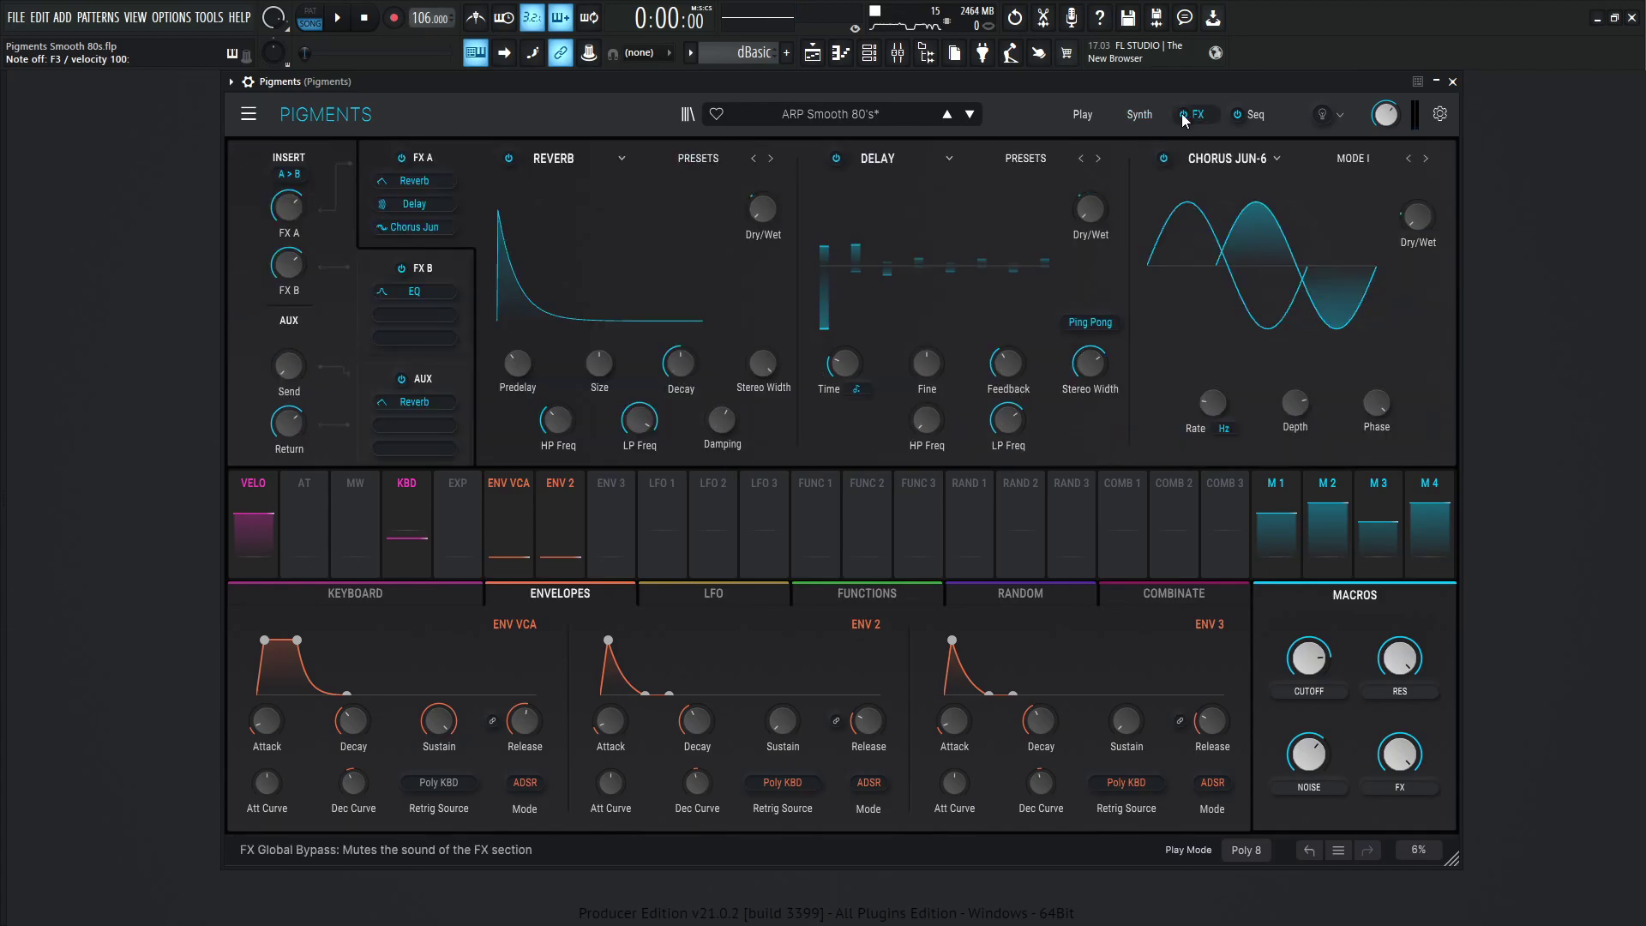
pyautogui.click(1182, 115)
pyautogui.click(1139, 117)
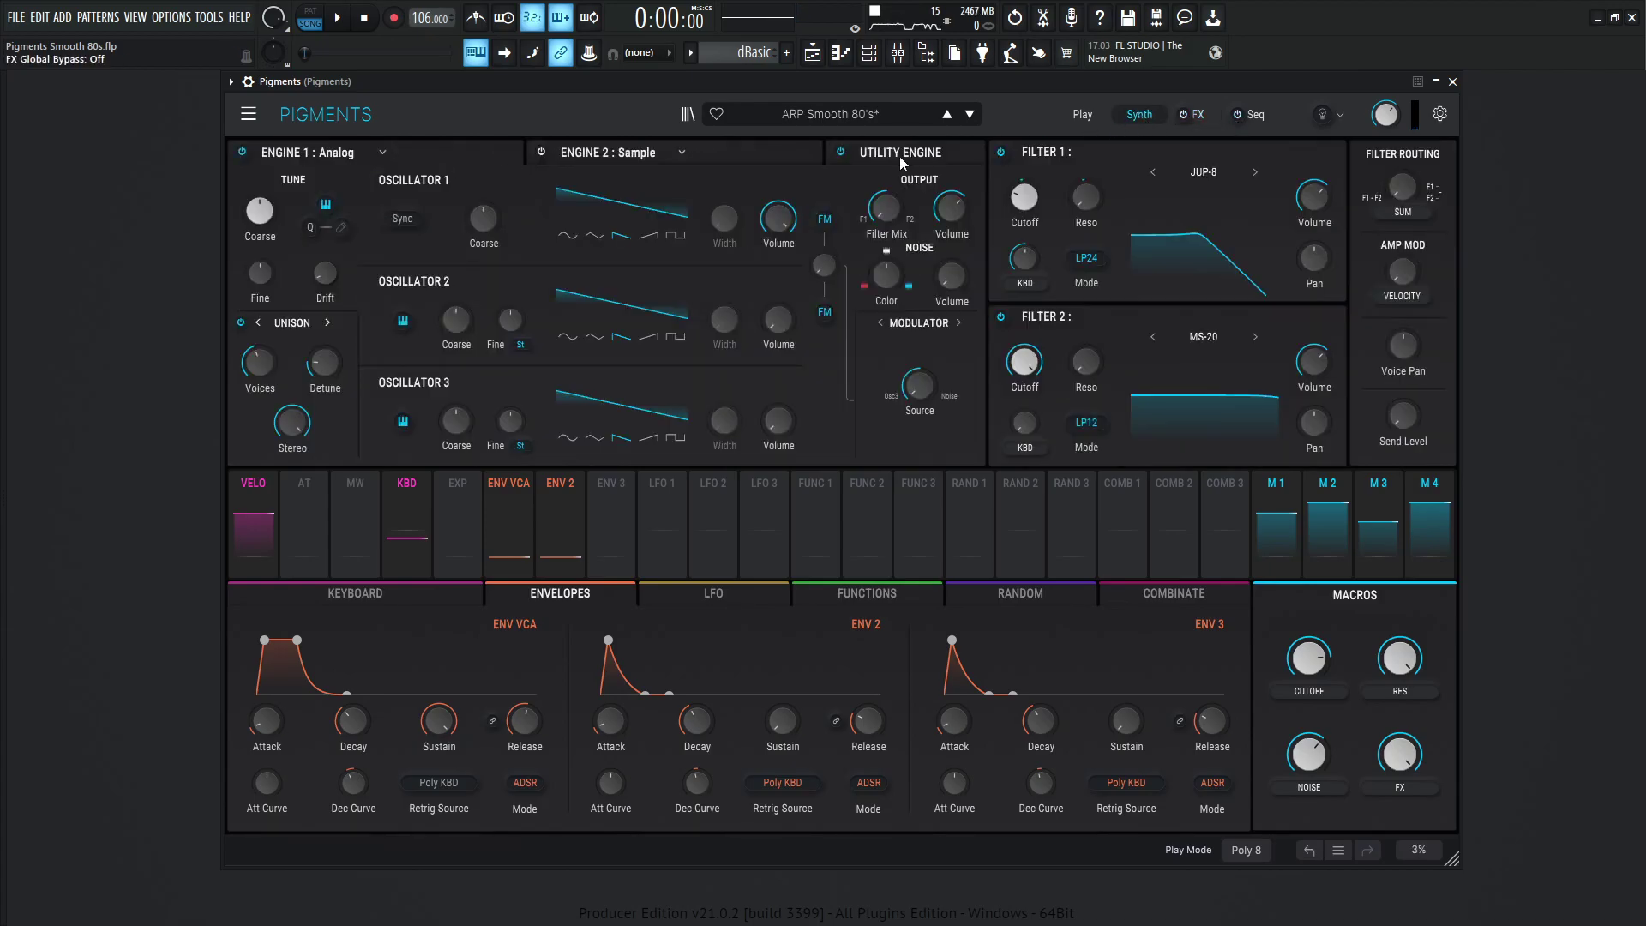
# Browse the Utility and Engine 2 E-PIANO settings, then return to Engine 1's Analog oscillators
pyautogui.click(936, 155)
pyautogui.click(594, 150)
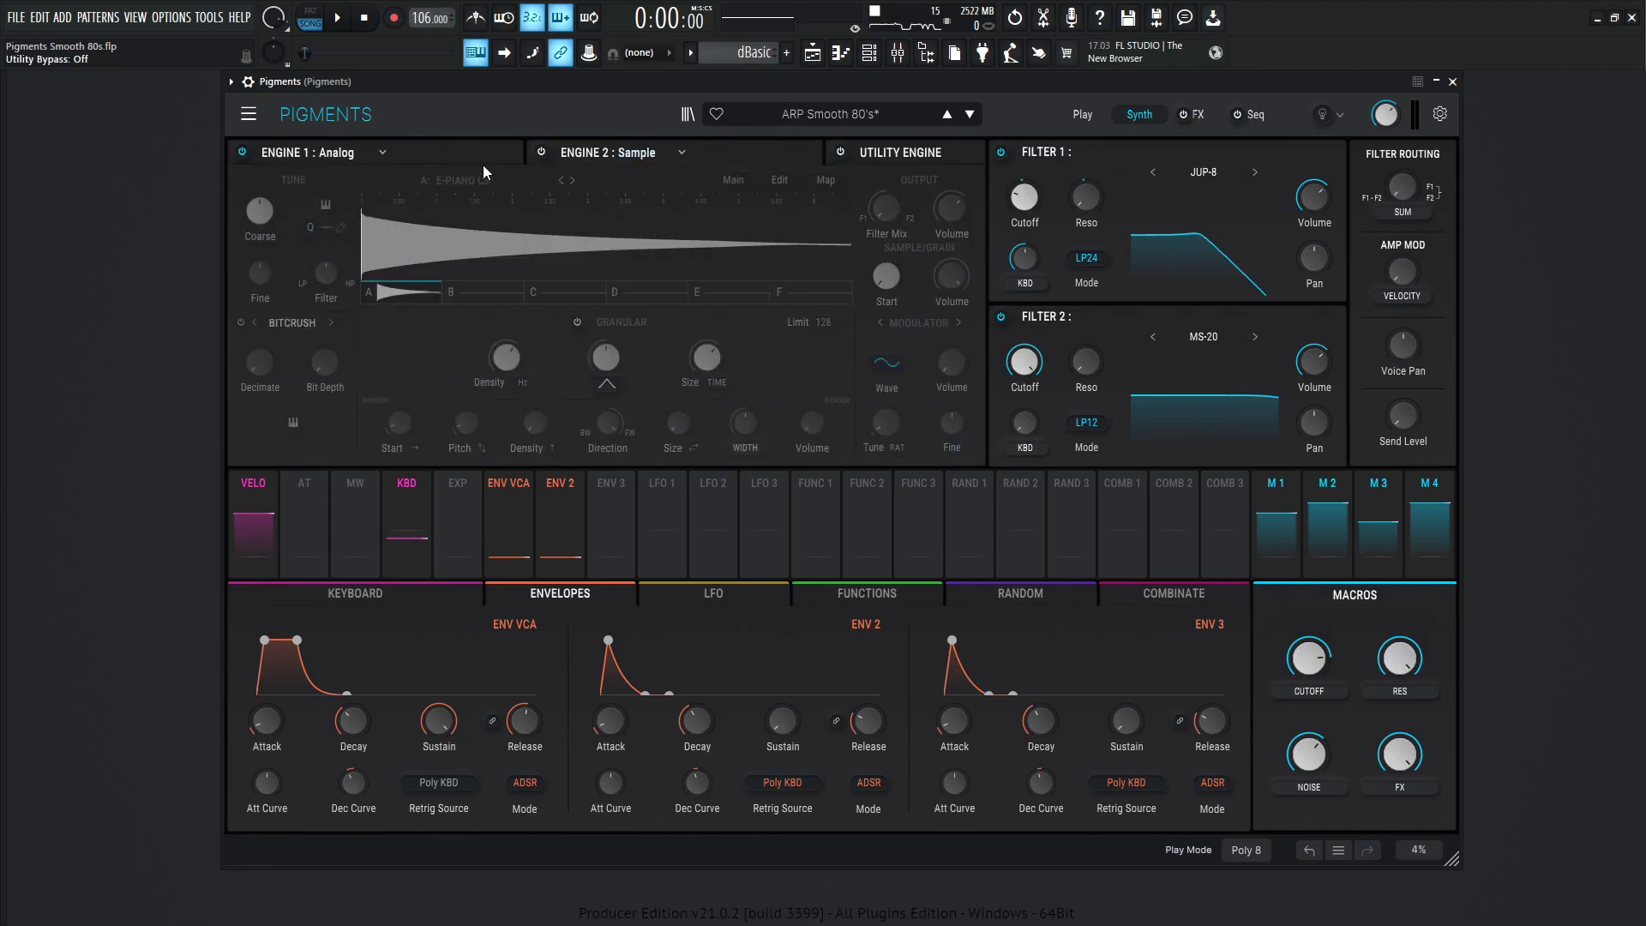
pyautogui.click(317, 160)
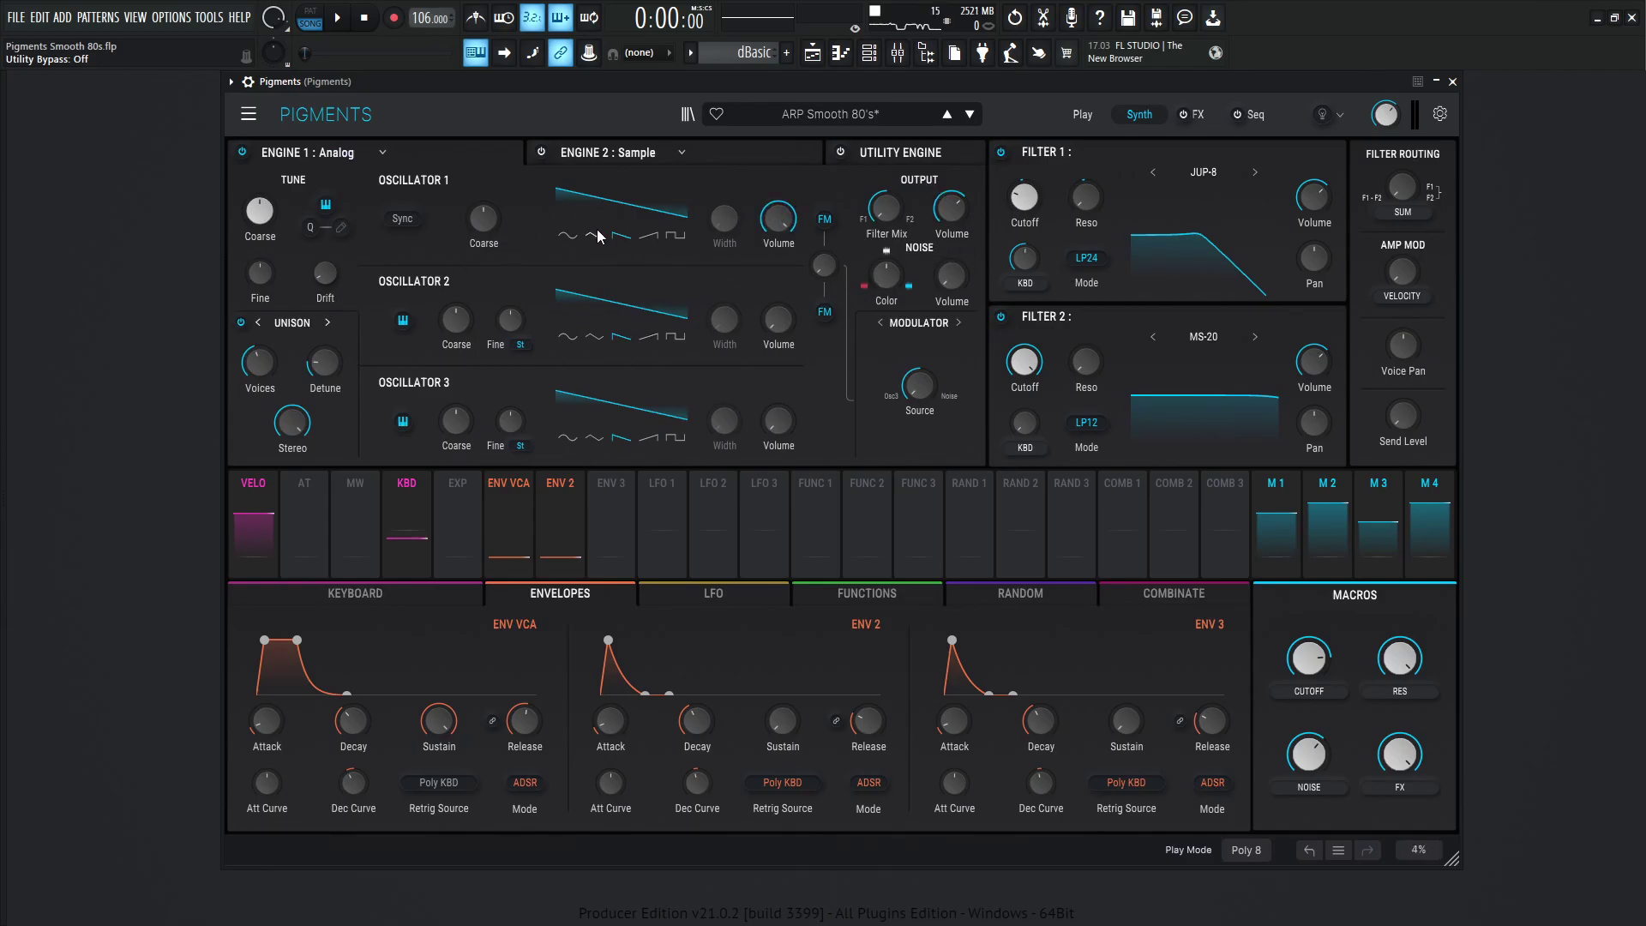
pyautogui.moveTo(790, 224)
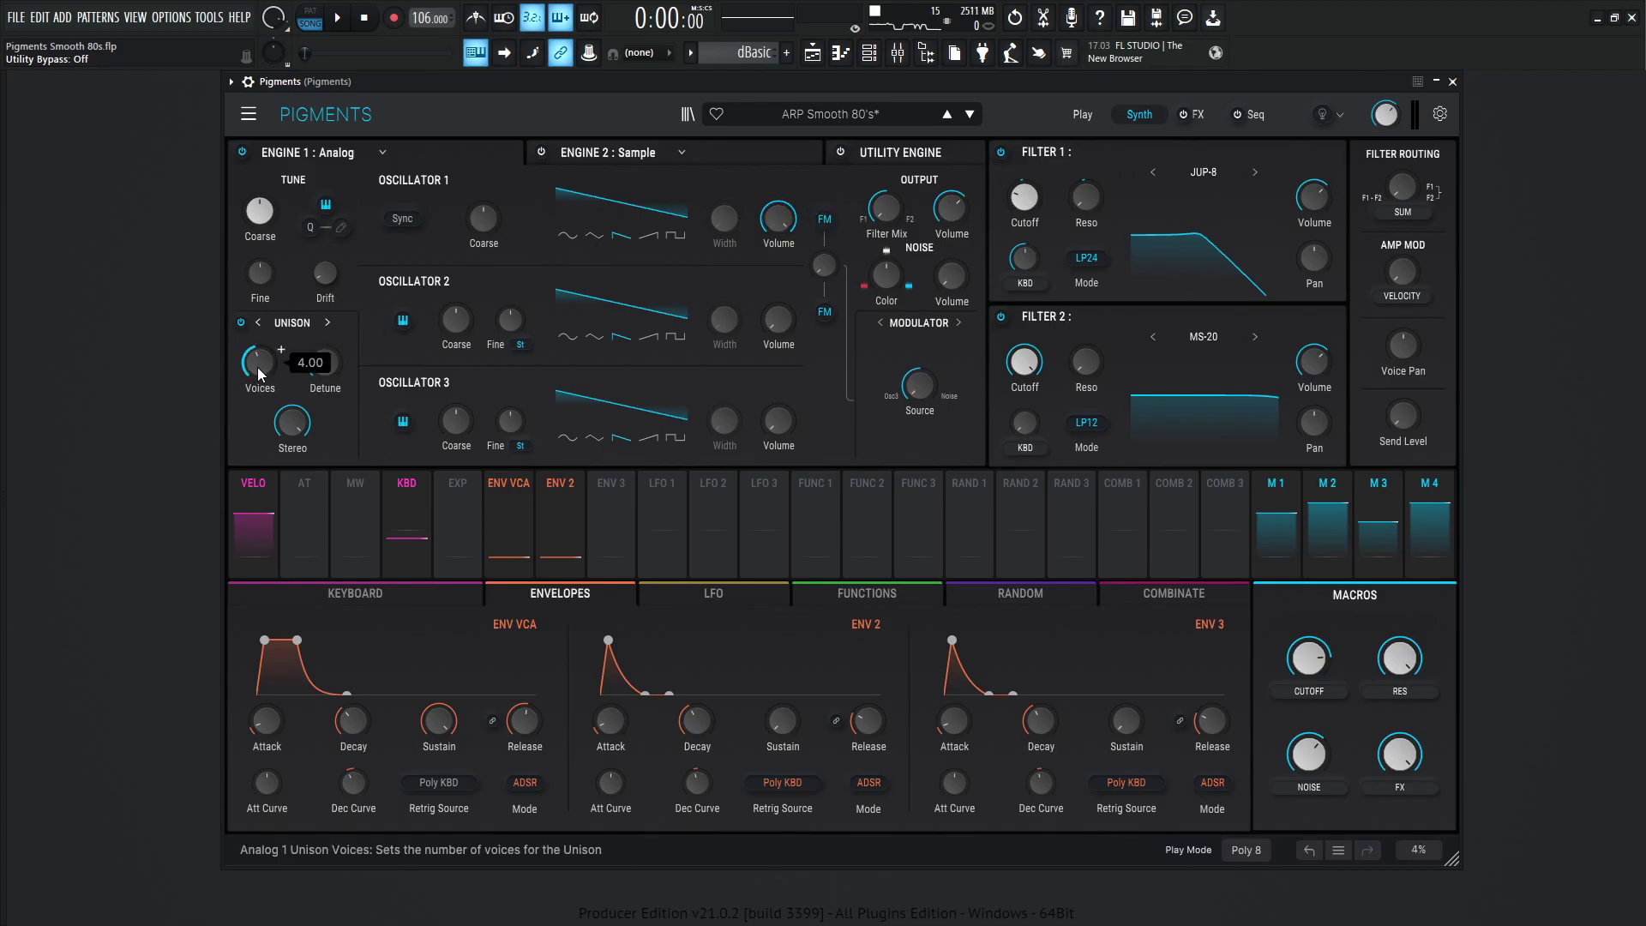
pyautogui.moveTo(324, 362)
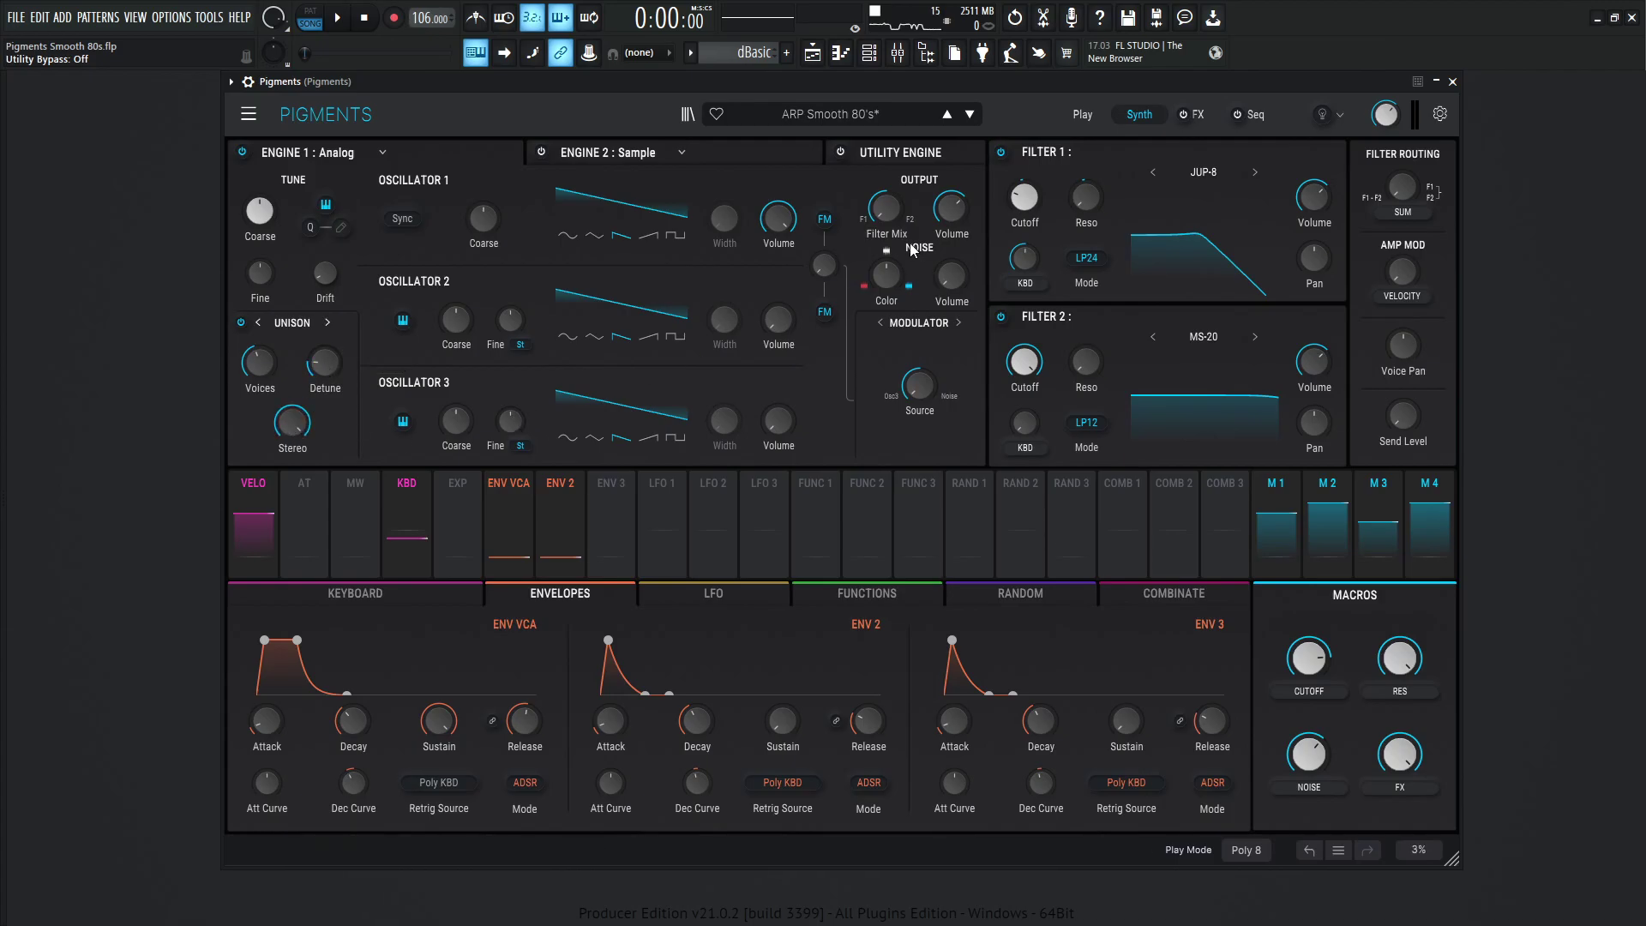
# Switch Filter 1 and Filter 2 off to compare, then back on
pyautogui.click(1000, 153)
pyautogui.click(1001, 317)
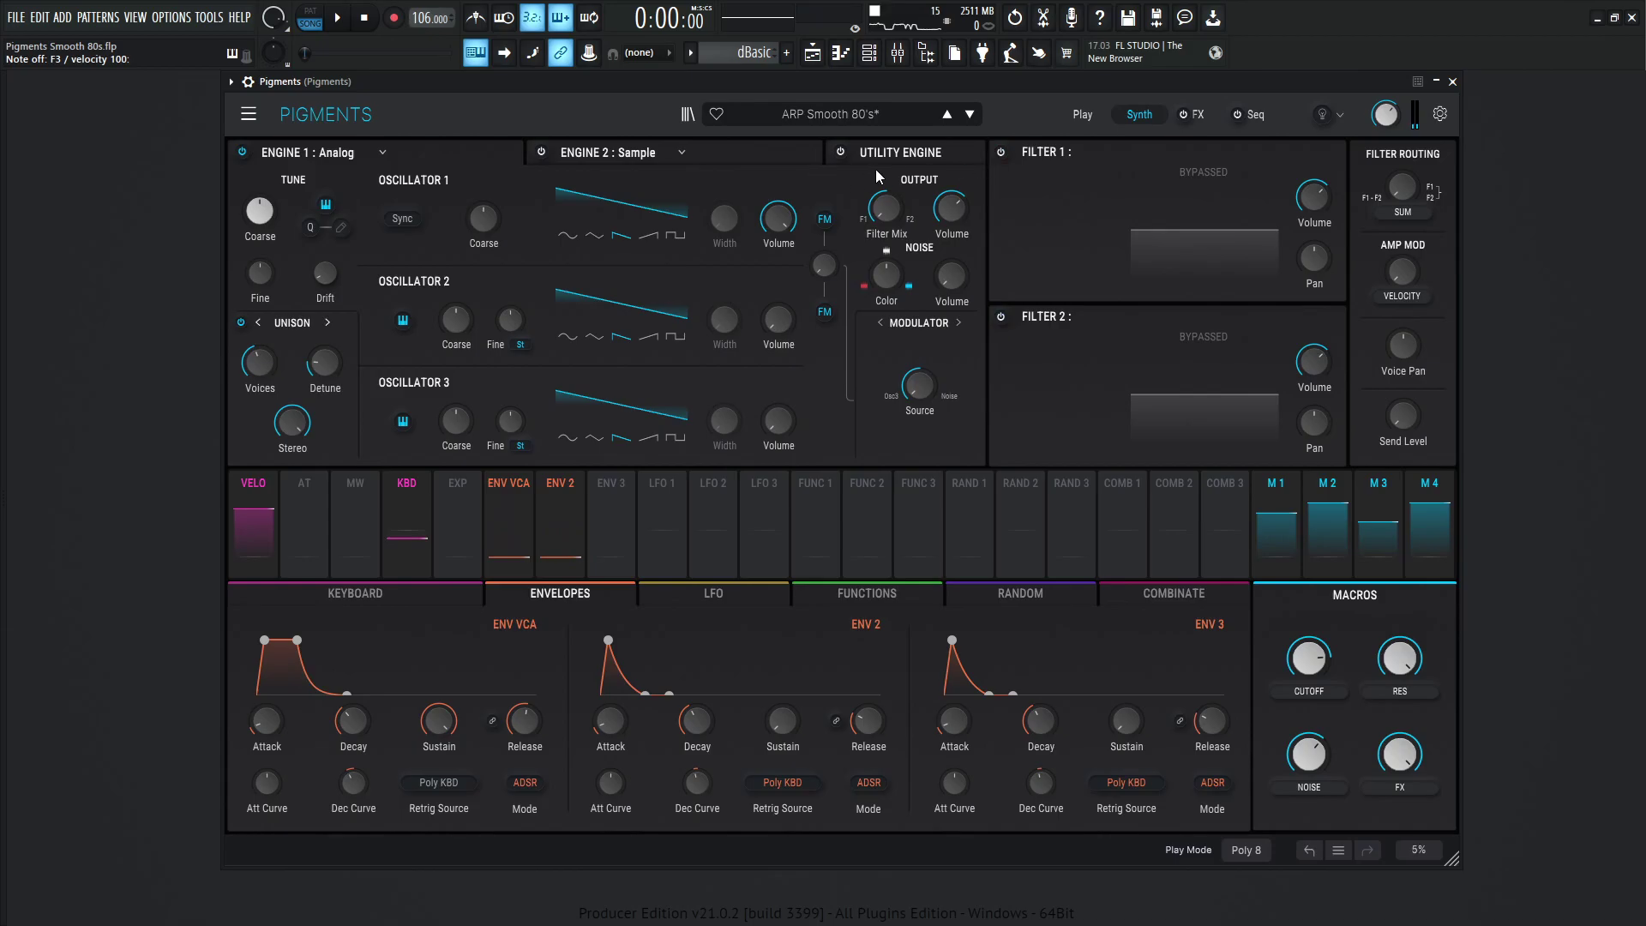
pyautogui.click(1003, 152)
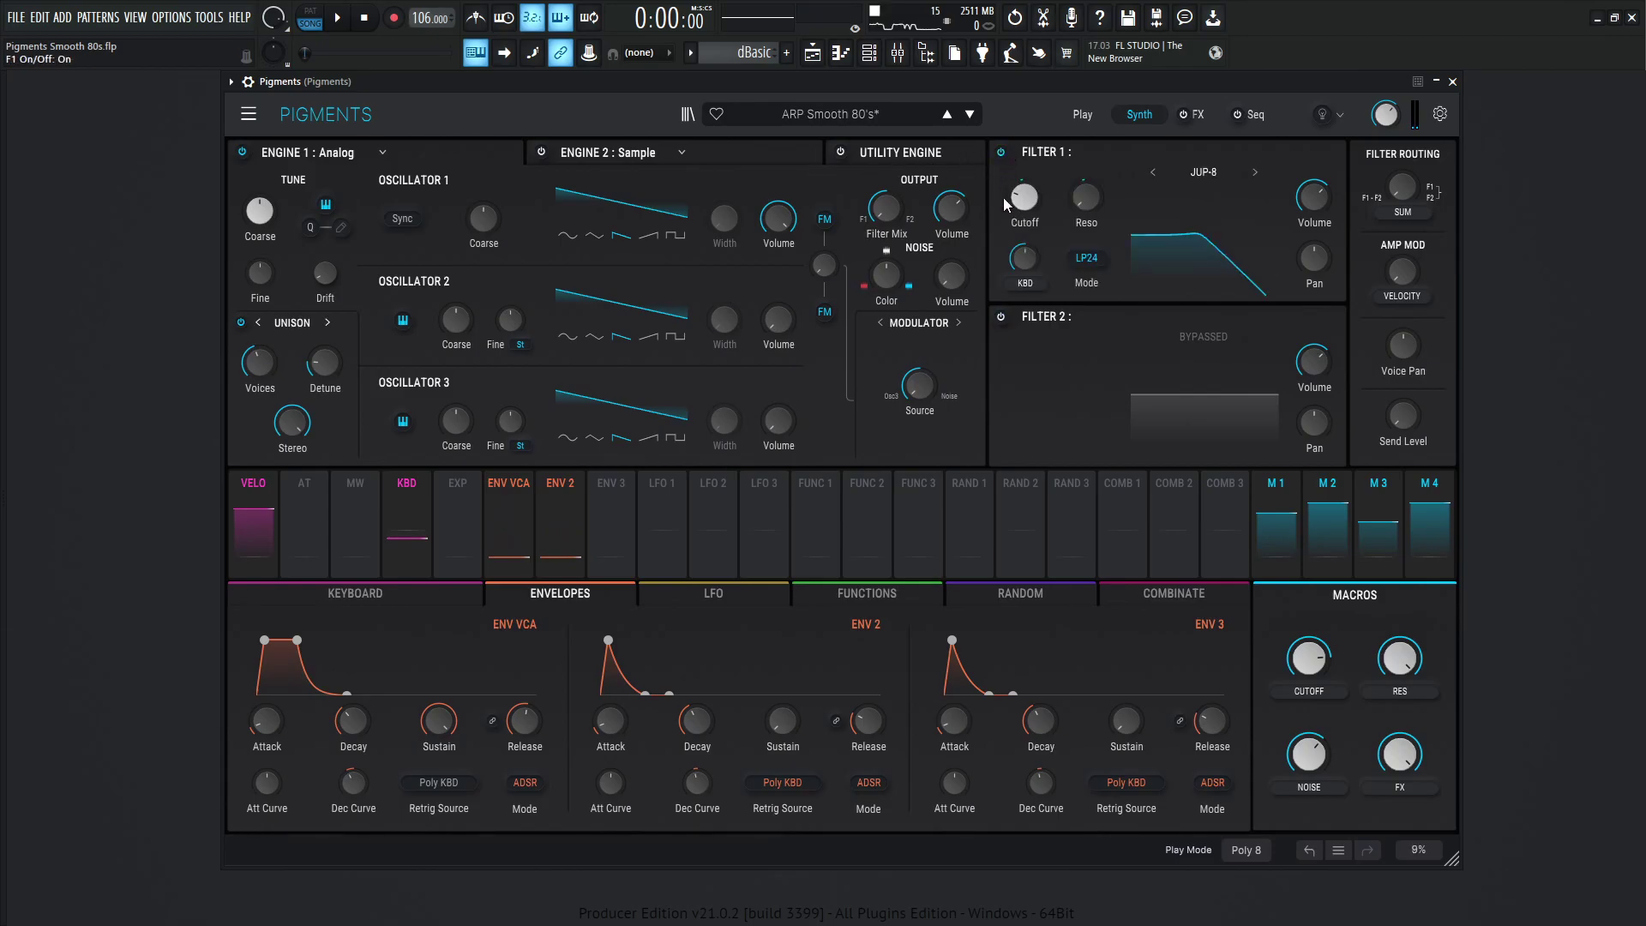
pyautogui.click(1001, 314)
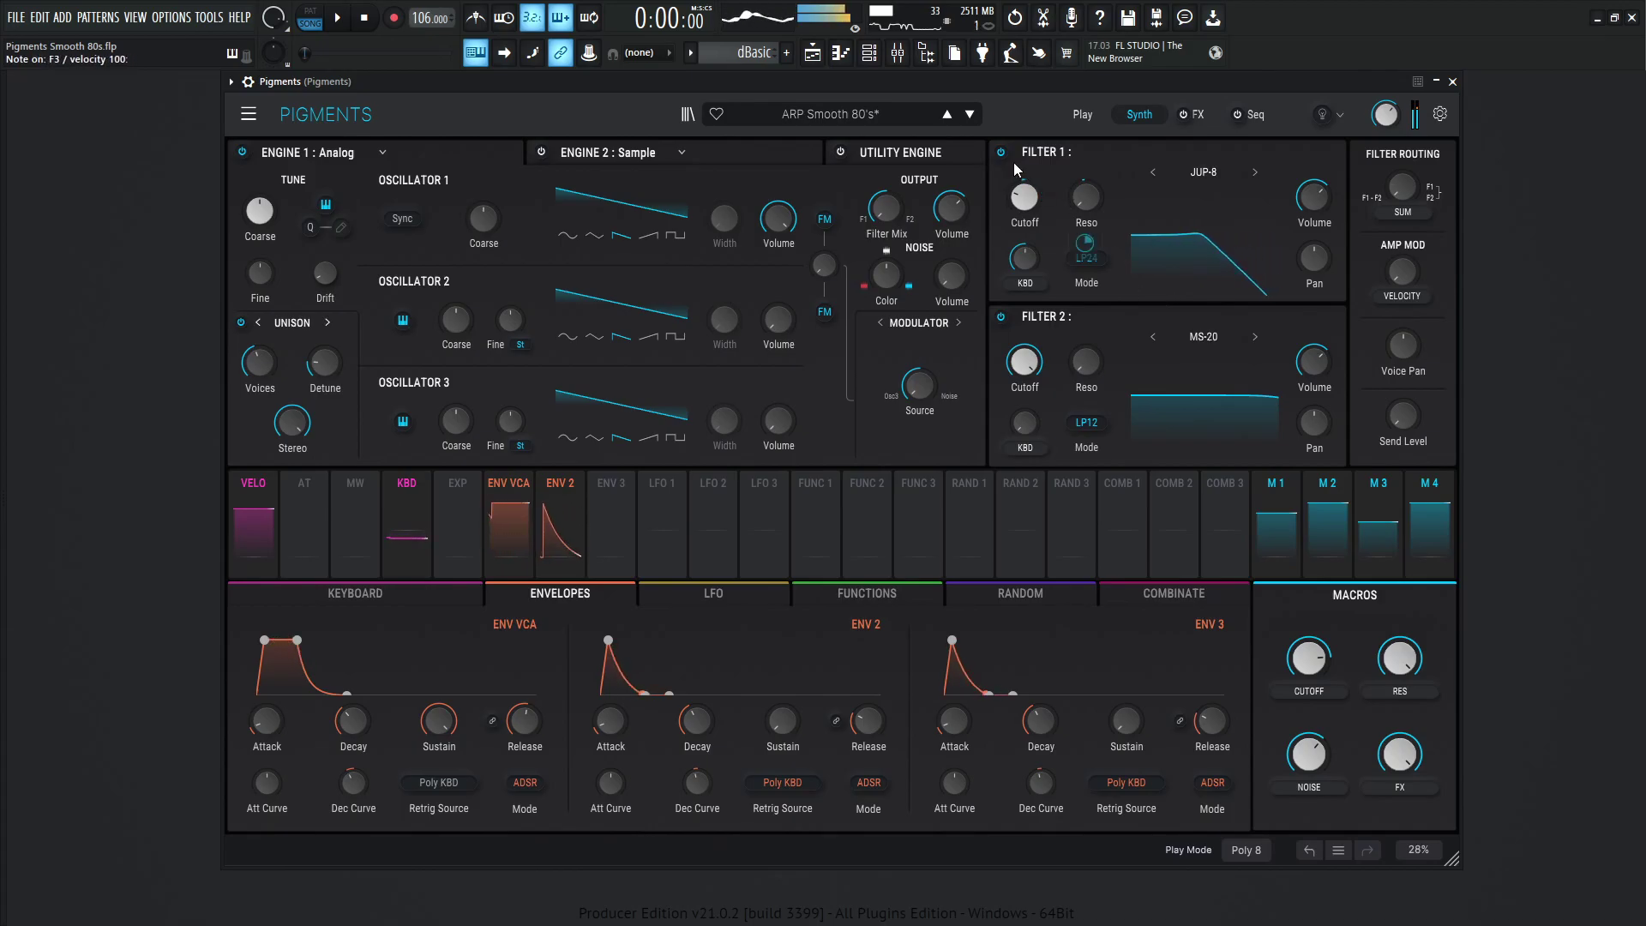
# Bypass Engine 1, enable the Utility Engine's Analog Noise, and raise the Noise macro to 1.00
pyautogui.click(905, 151)
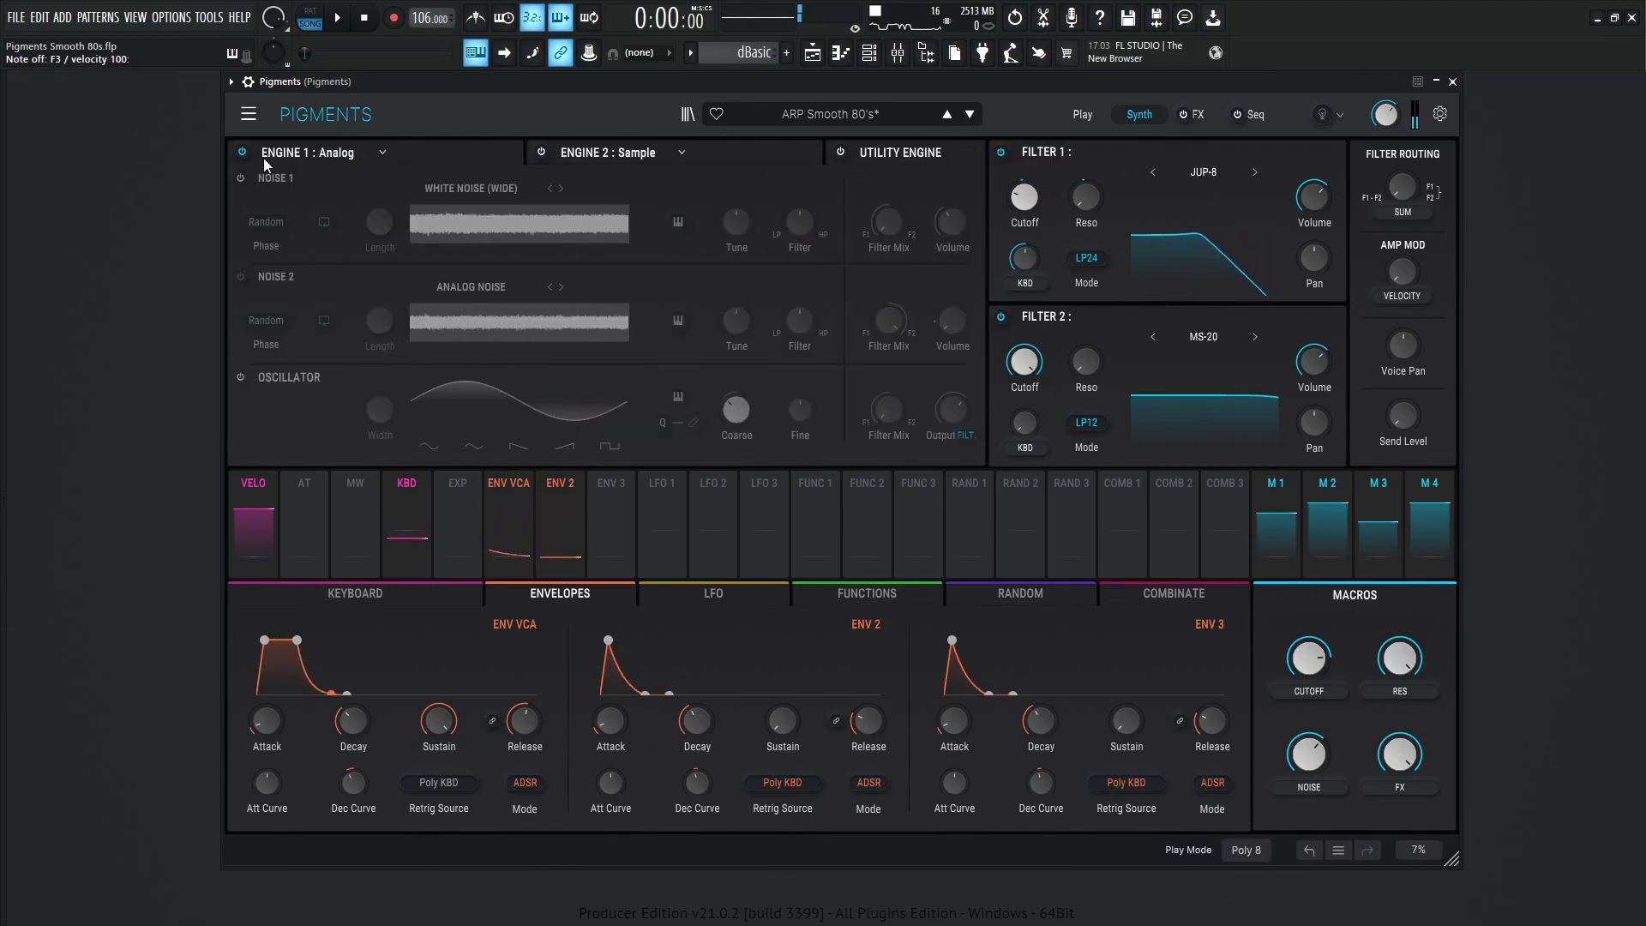
pyautogui.click(242, 153)
pyautogui.click(840, 151)
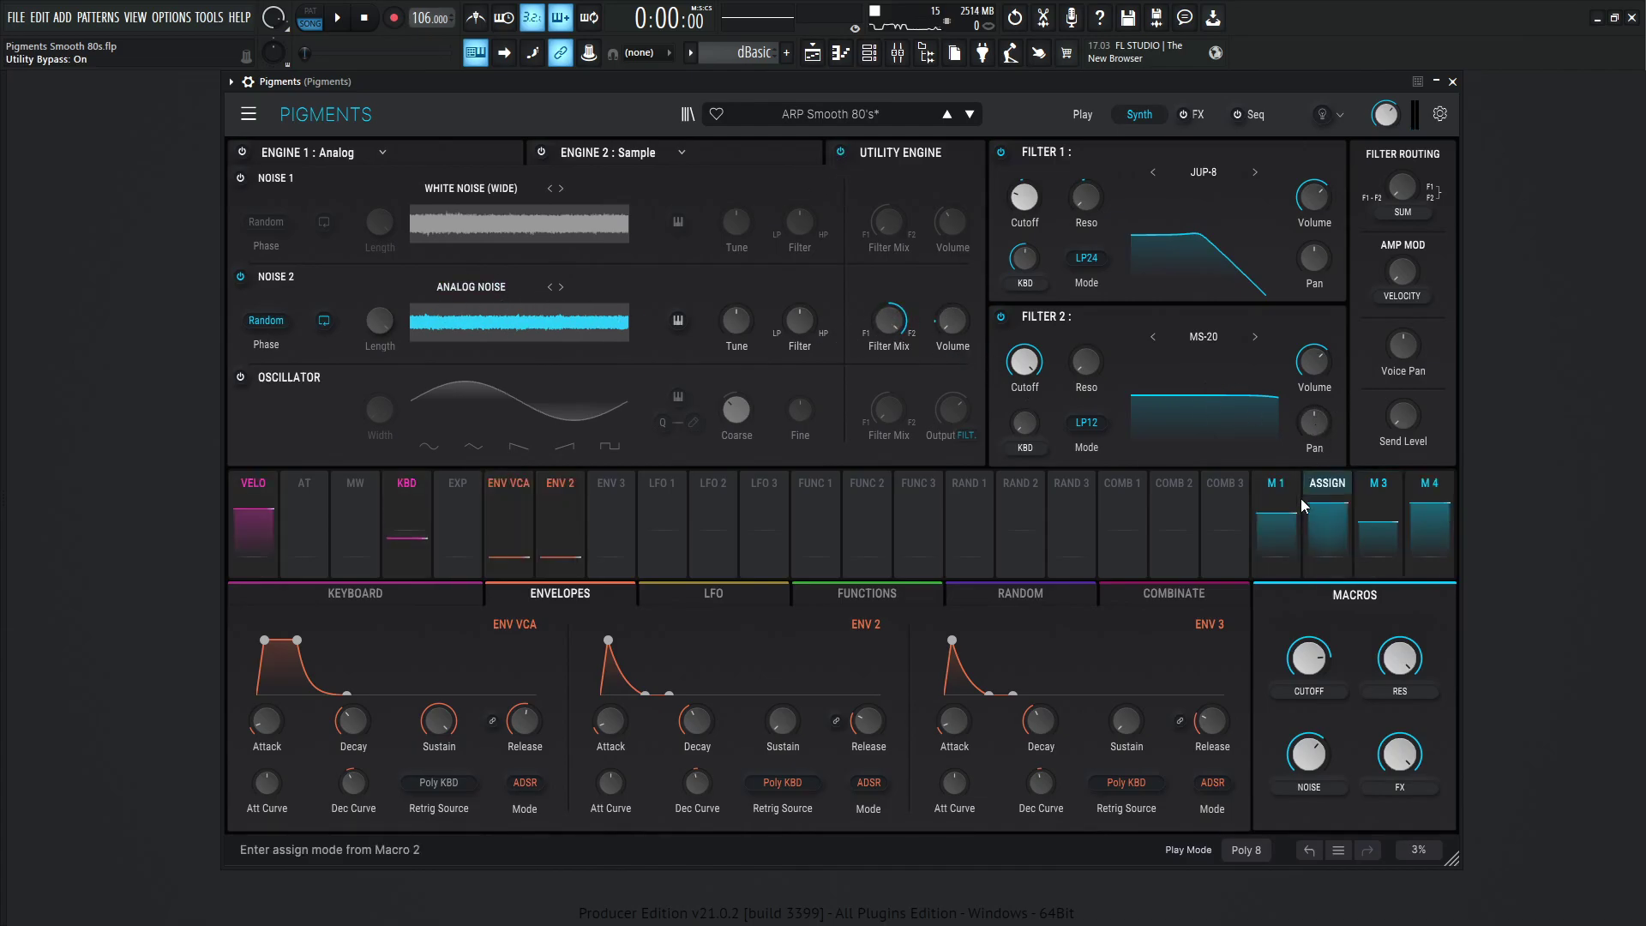
pyautogui.moveTo(1311, 758); pyautogui.dragTo(1312, 699)
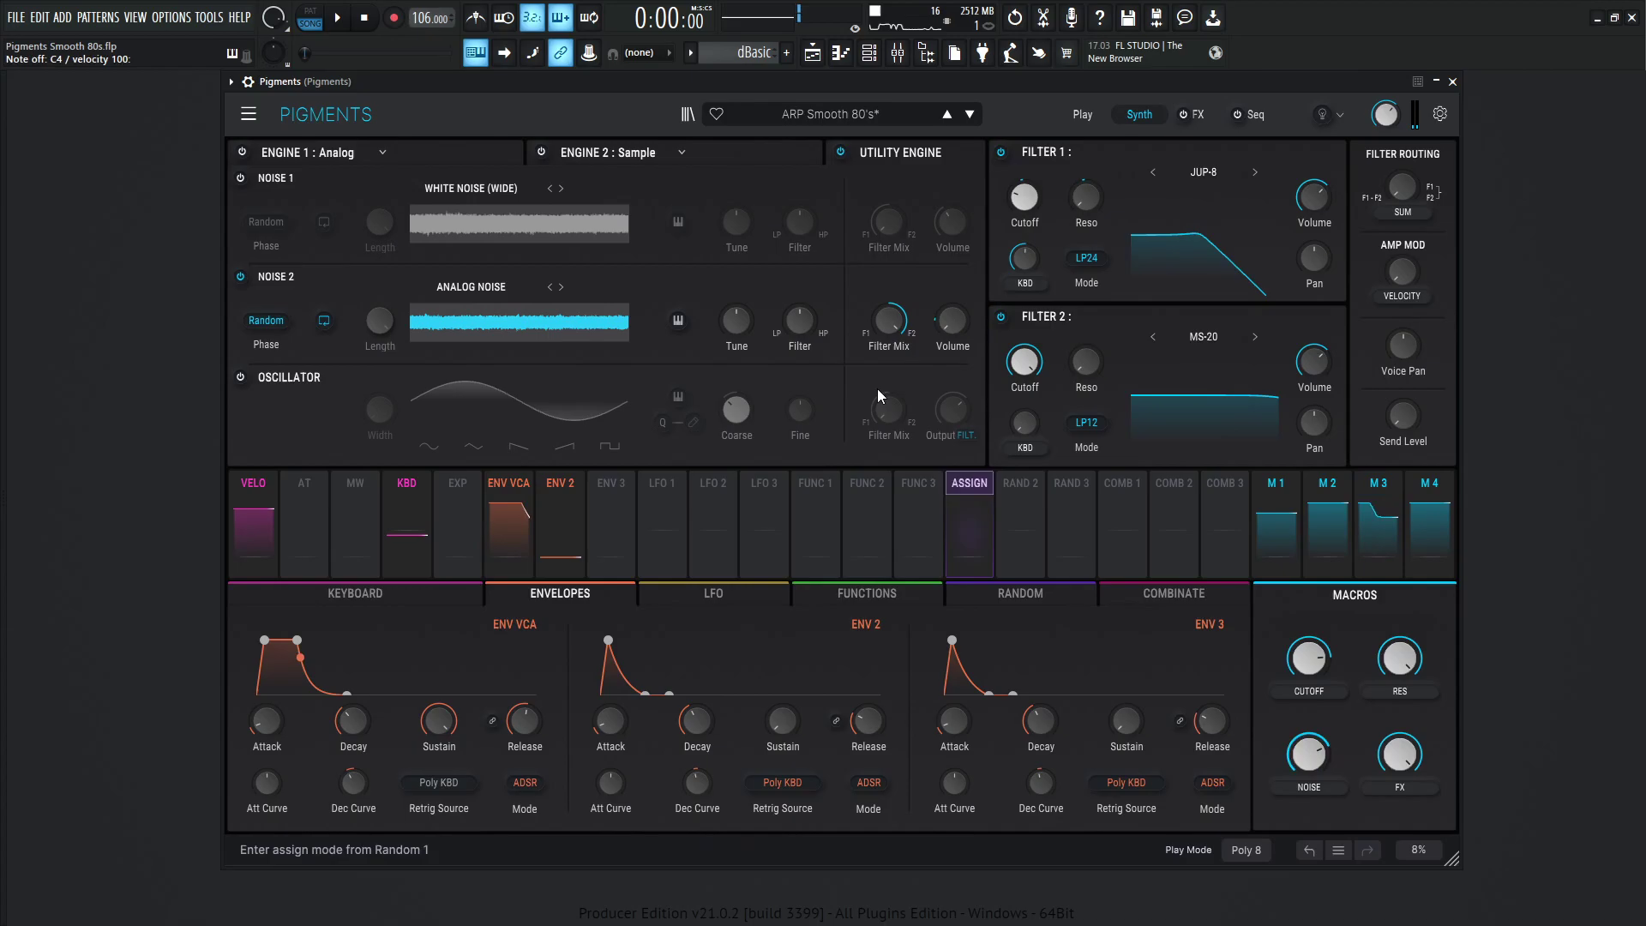
pyautogui.click(263, 153)
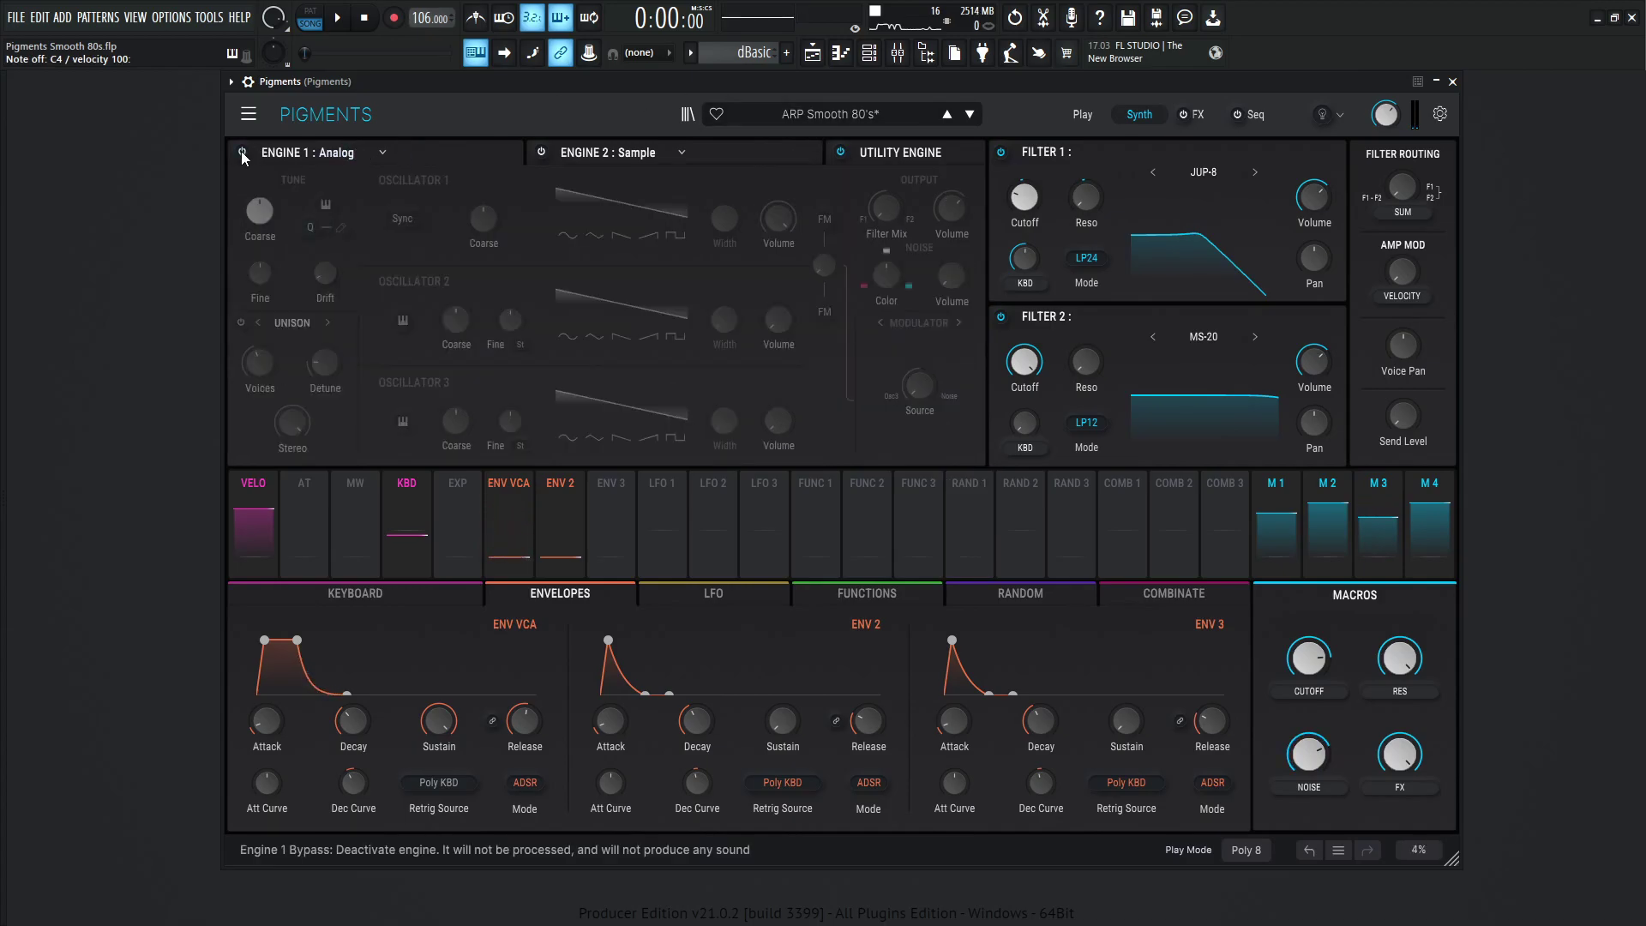
pyautogui.click(241, 152)
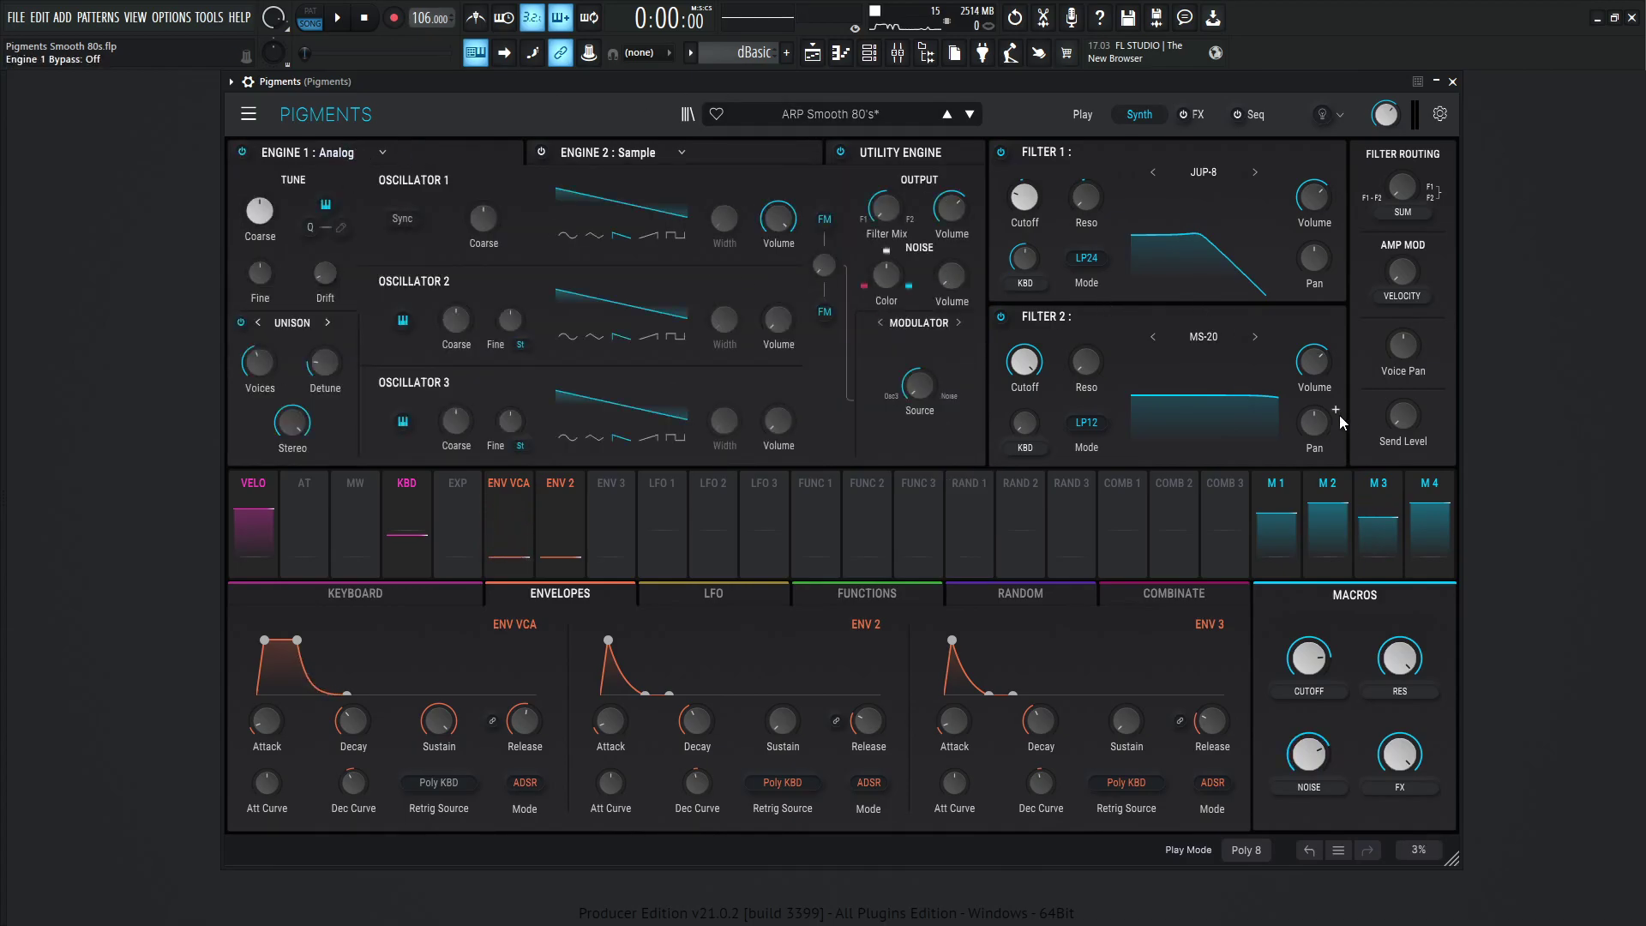
pyautogui.press('t')
pyautogui.press('j')
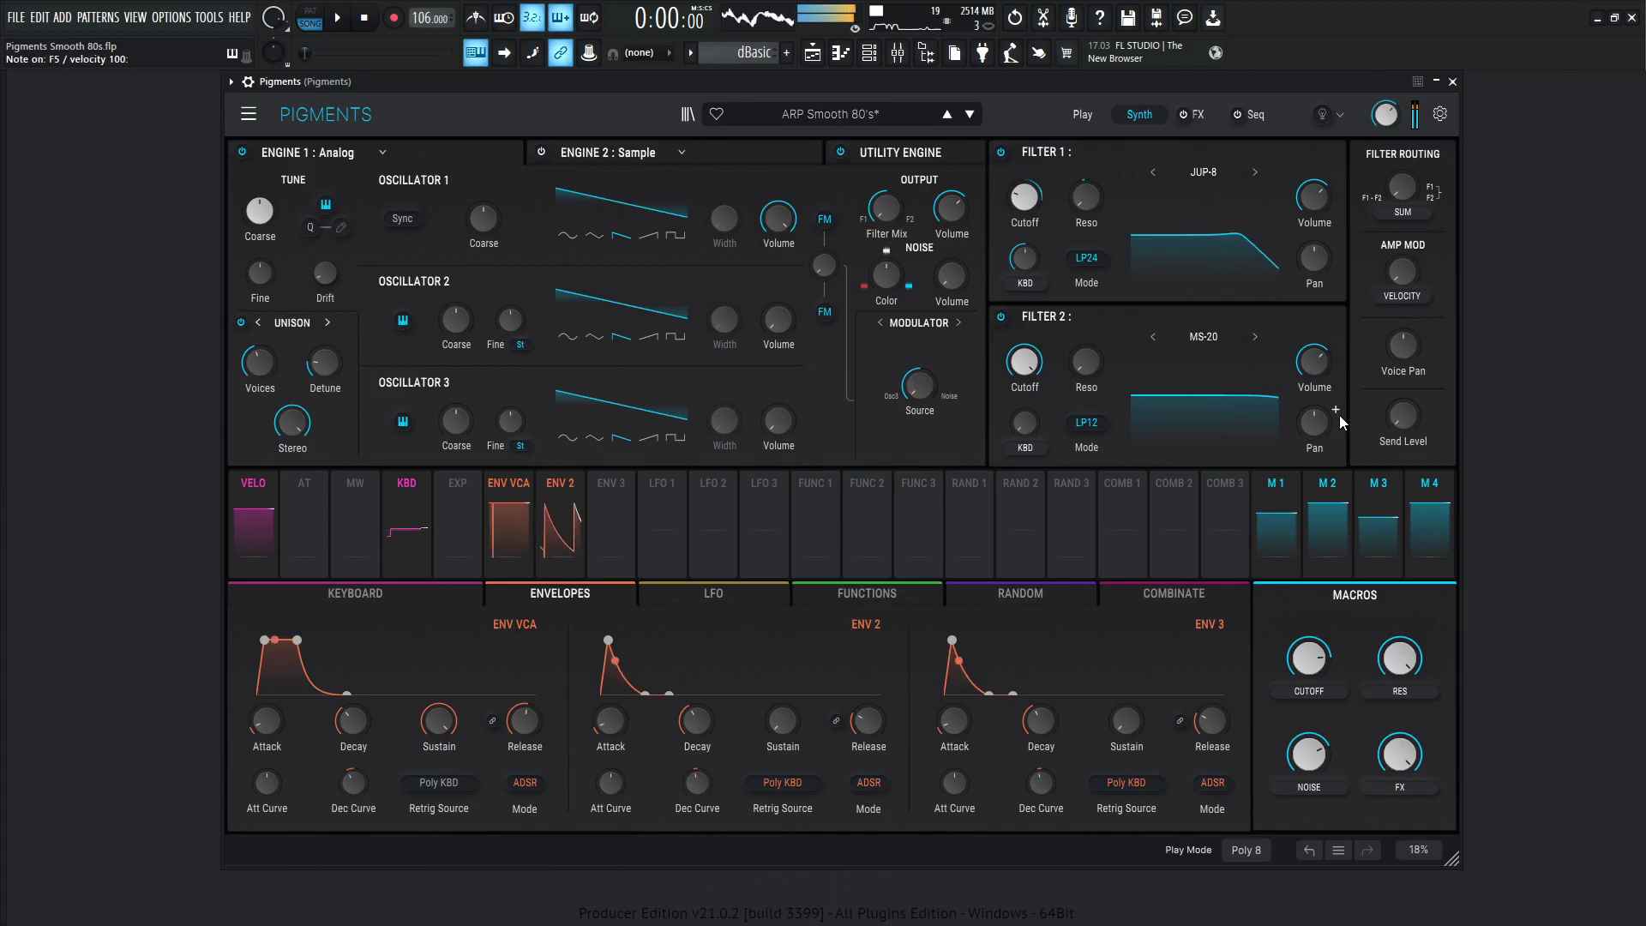
pyautogui.press(',')
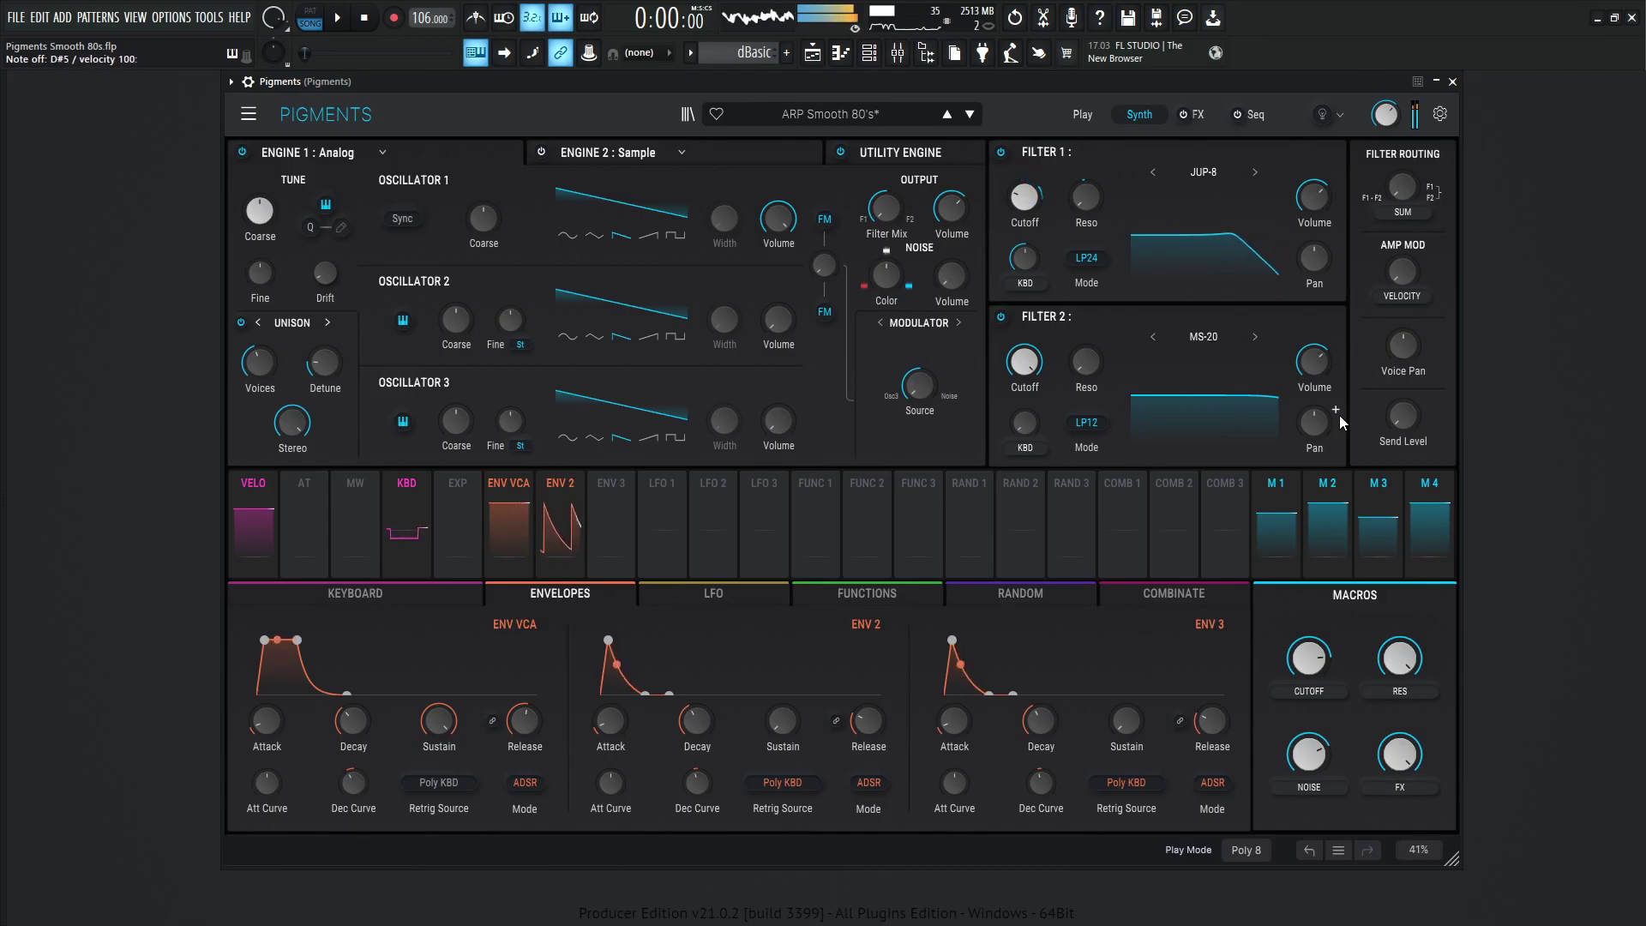
pyautogui.press('v')
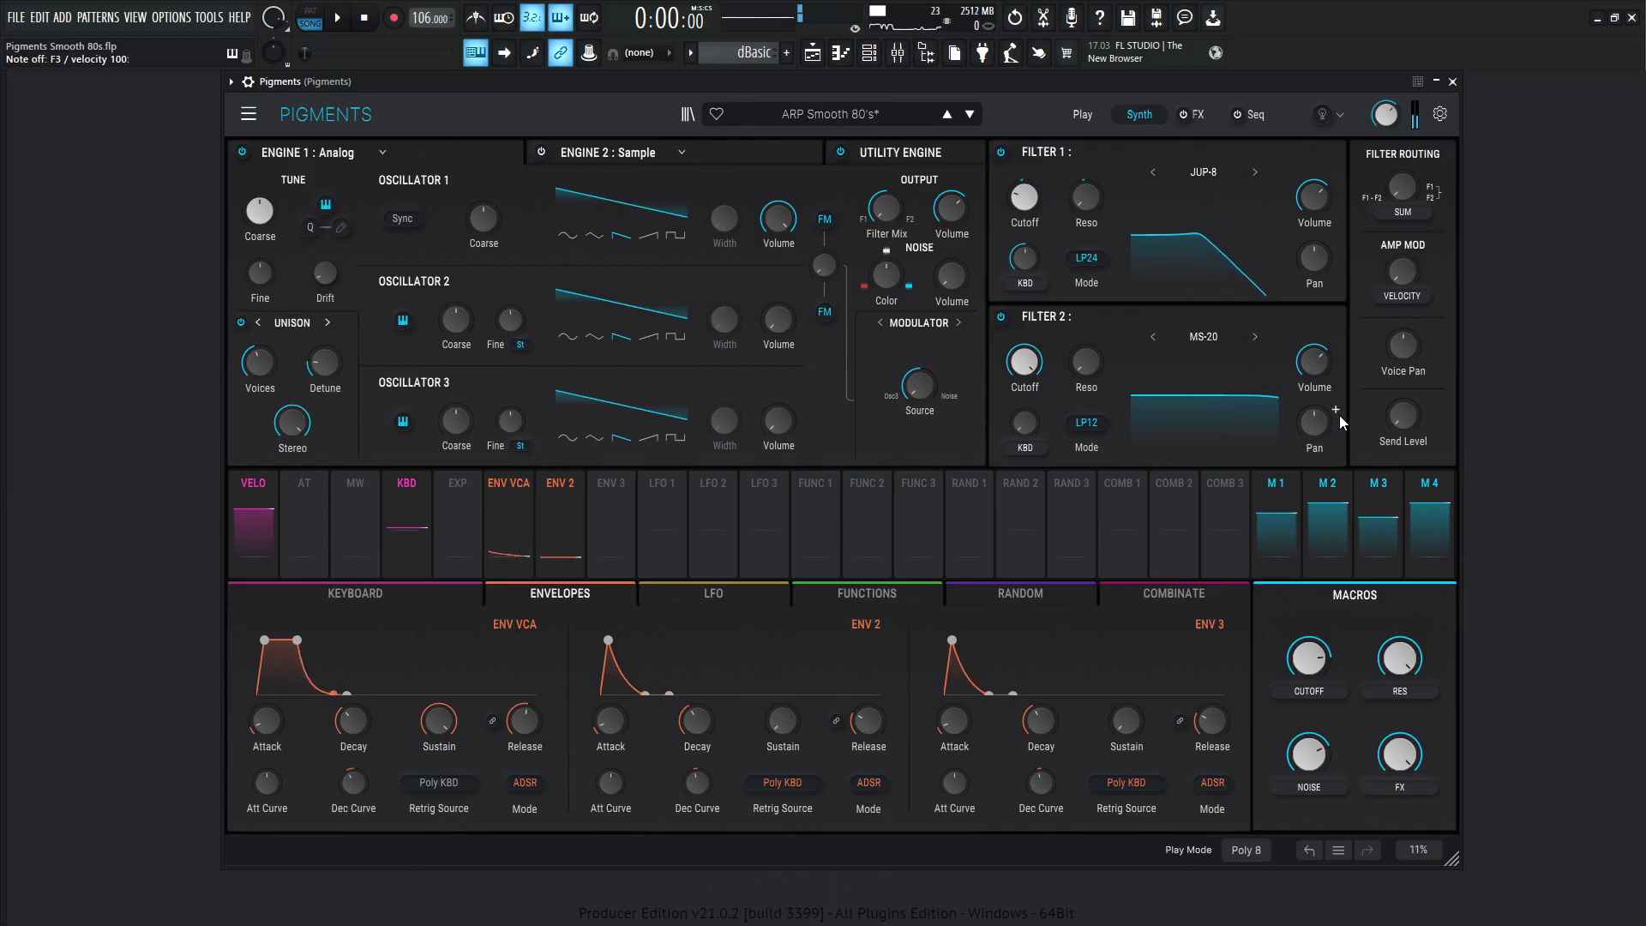
pyautogui.press('6')
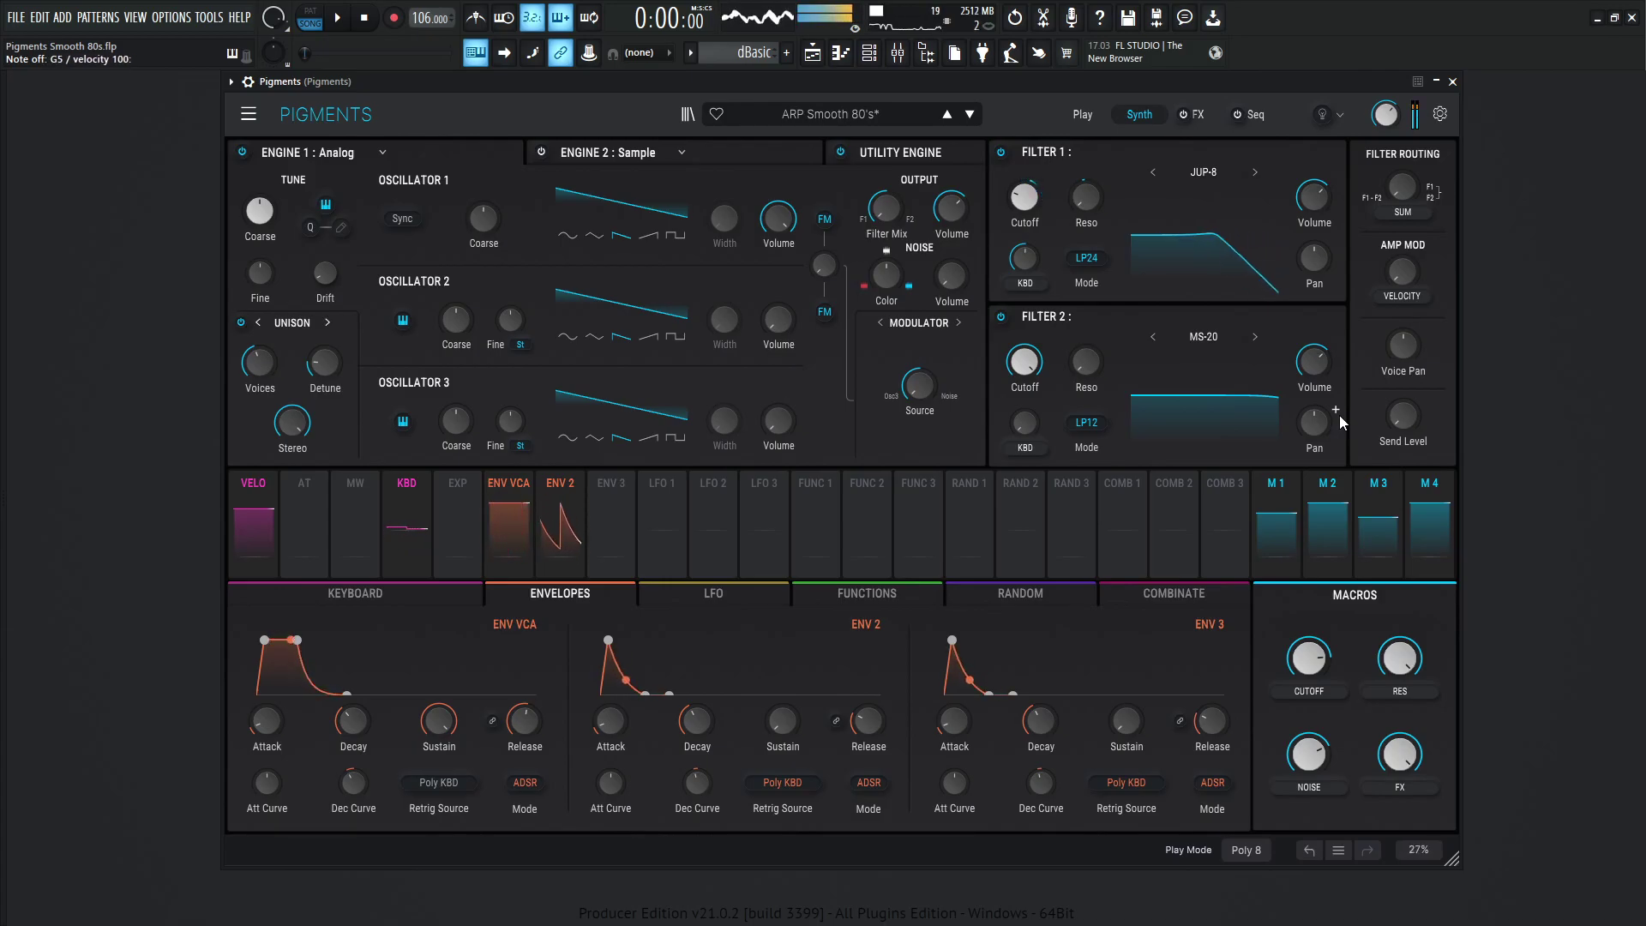
pyautogui.press('r')
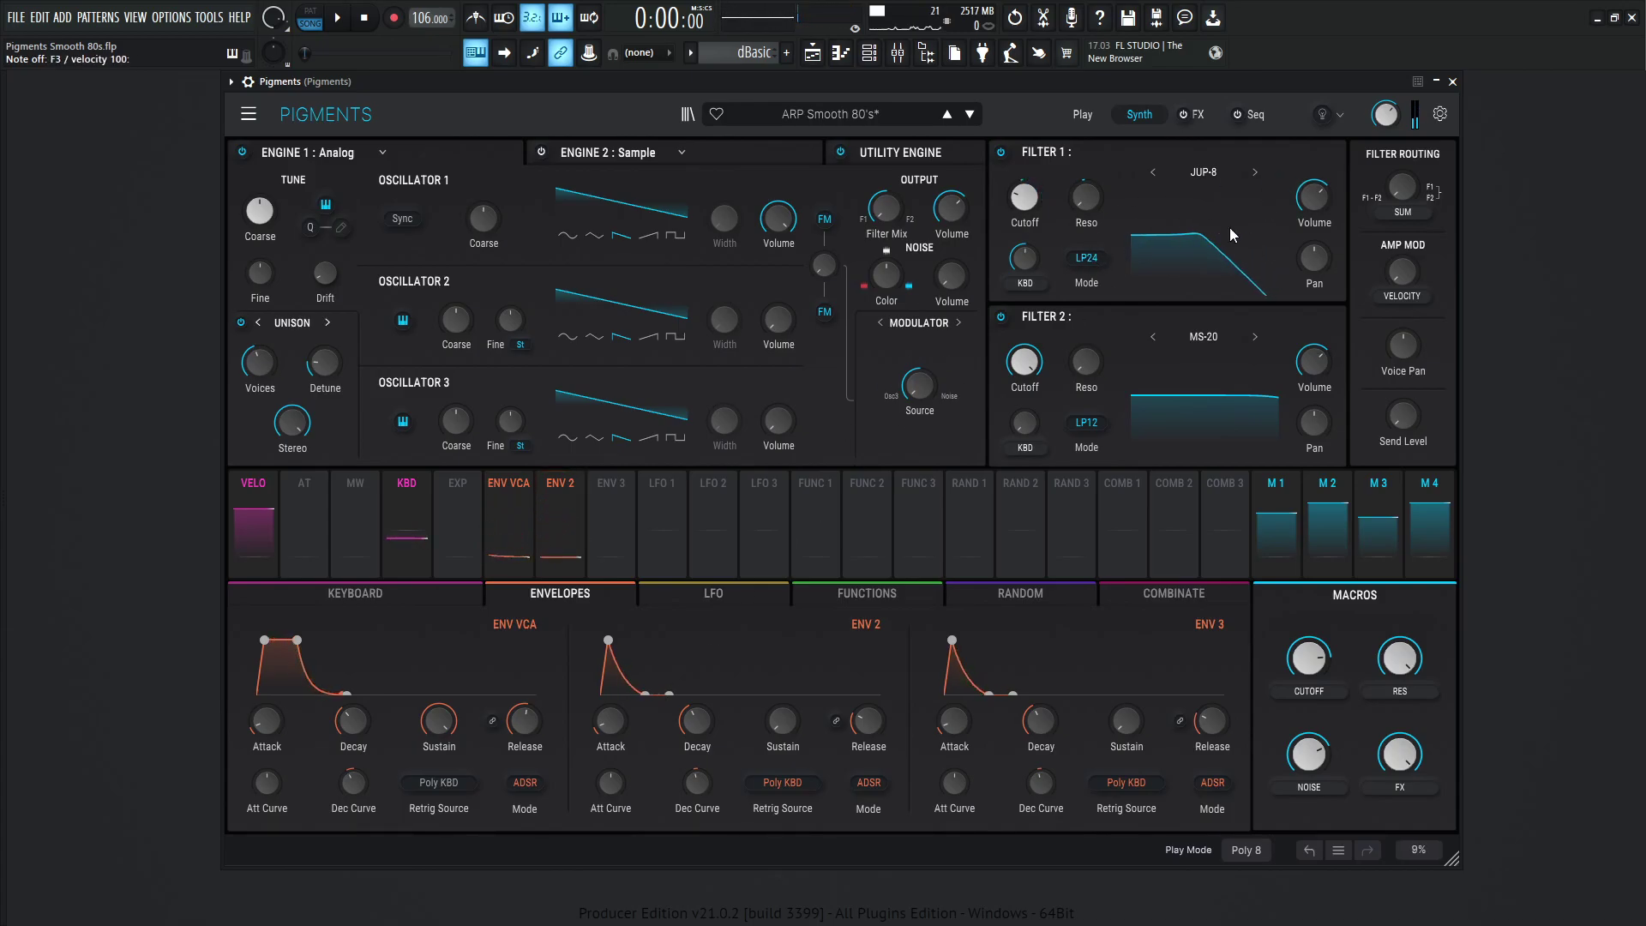
pyautogui.moveTo(1025, 203)
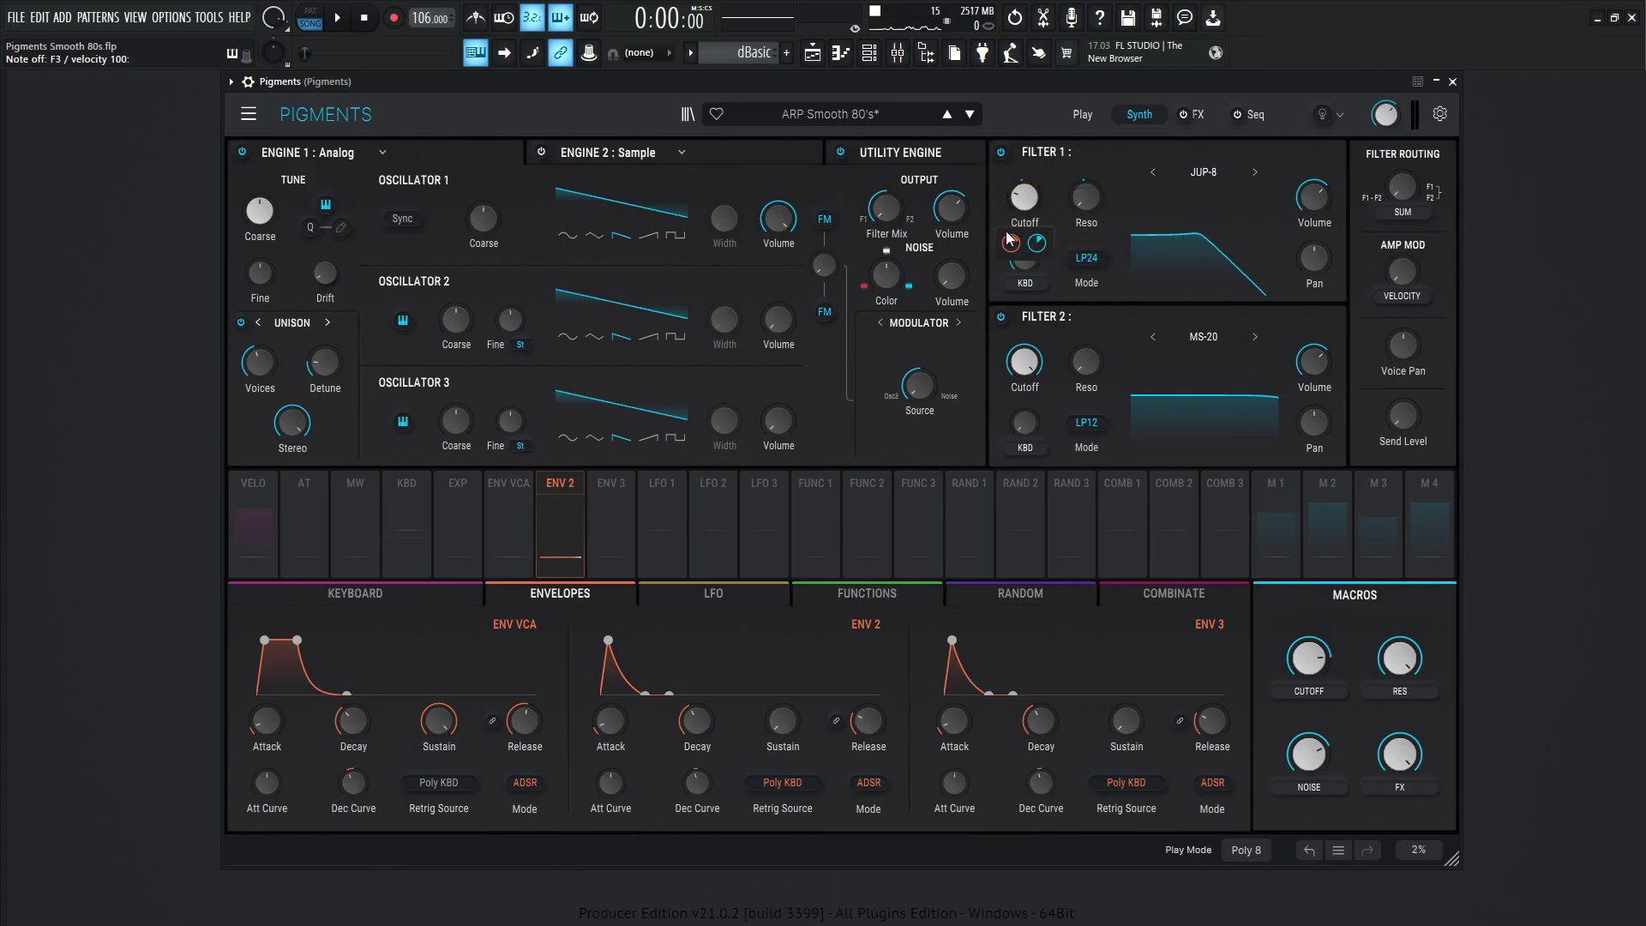
pyautogui.moveTo(1040, 250)
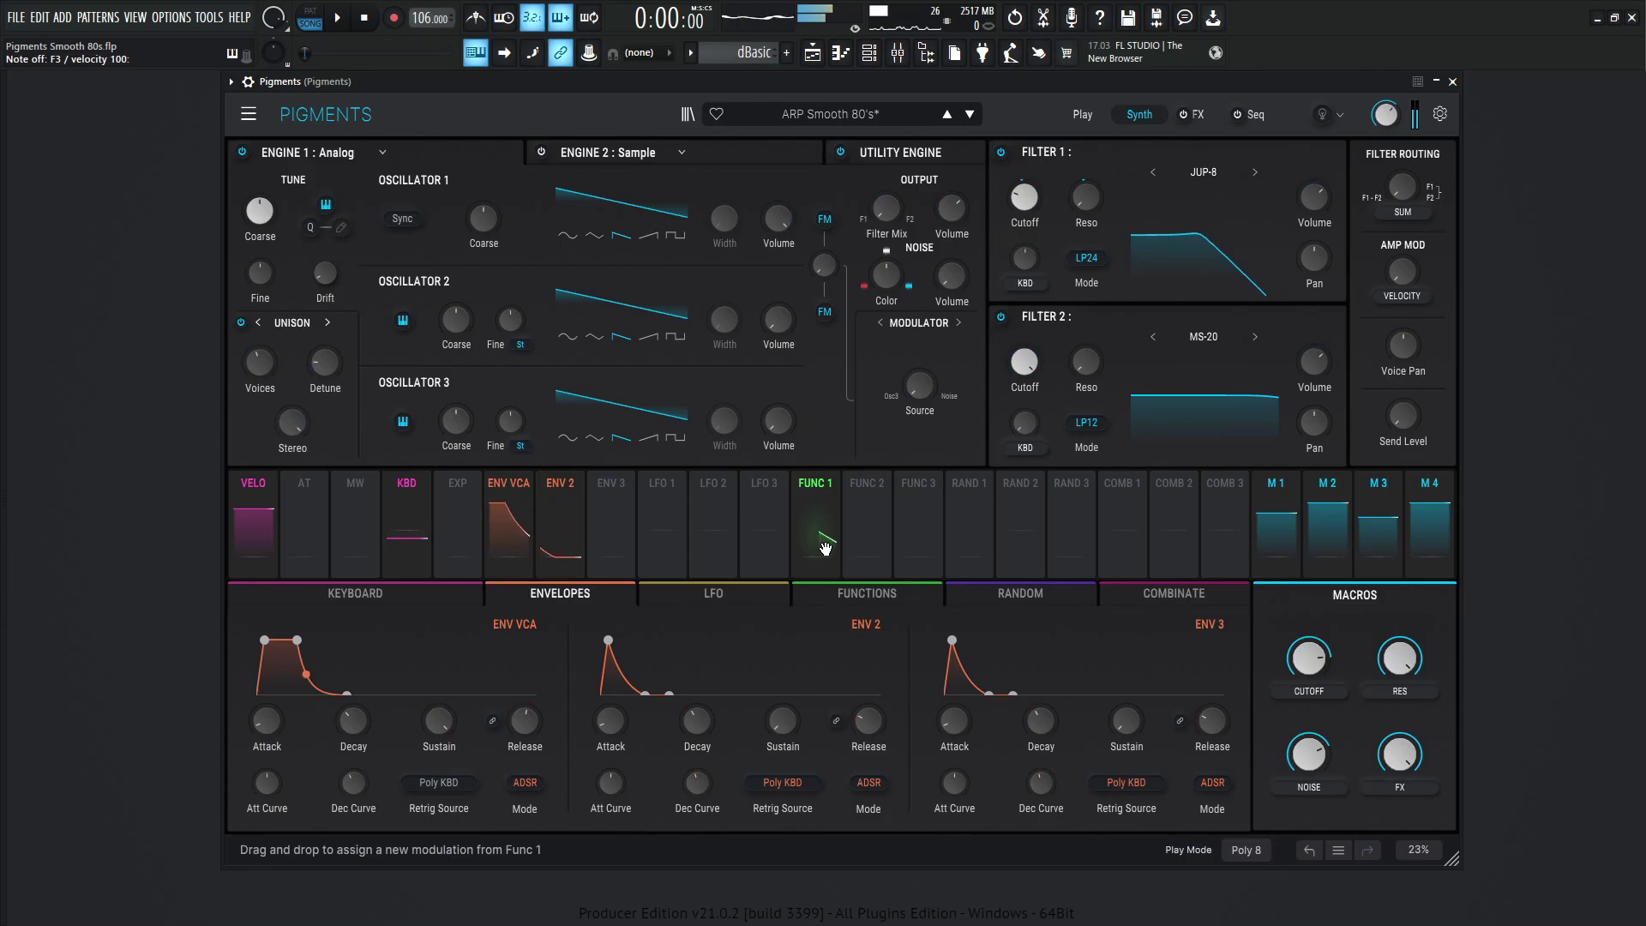
pyautogui.moveTo(614, 723)
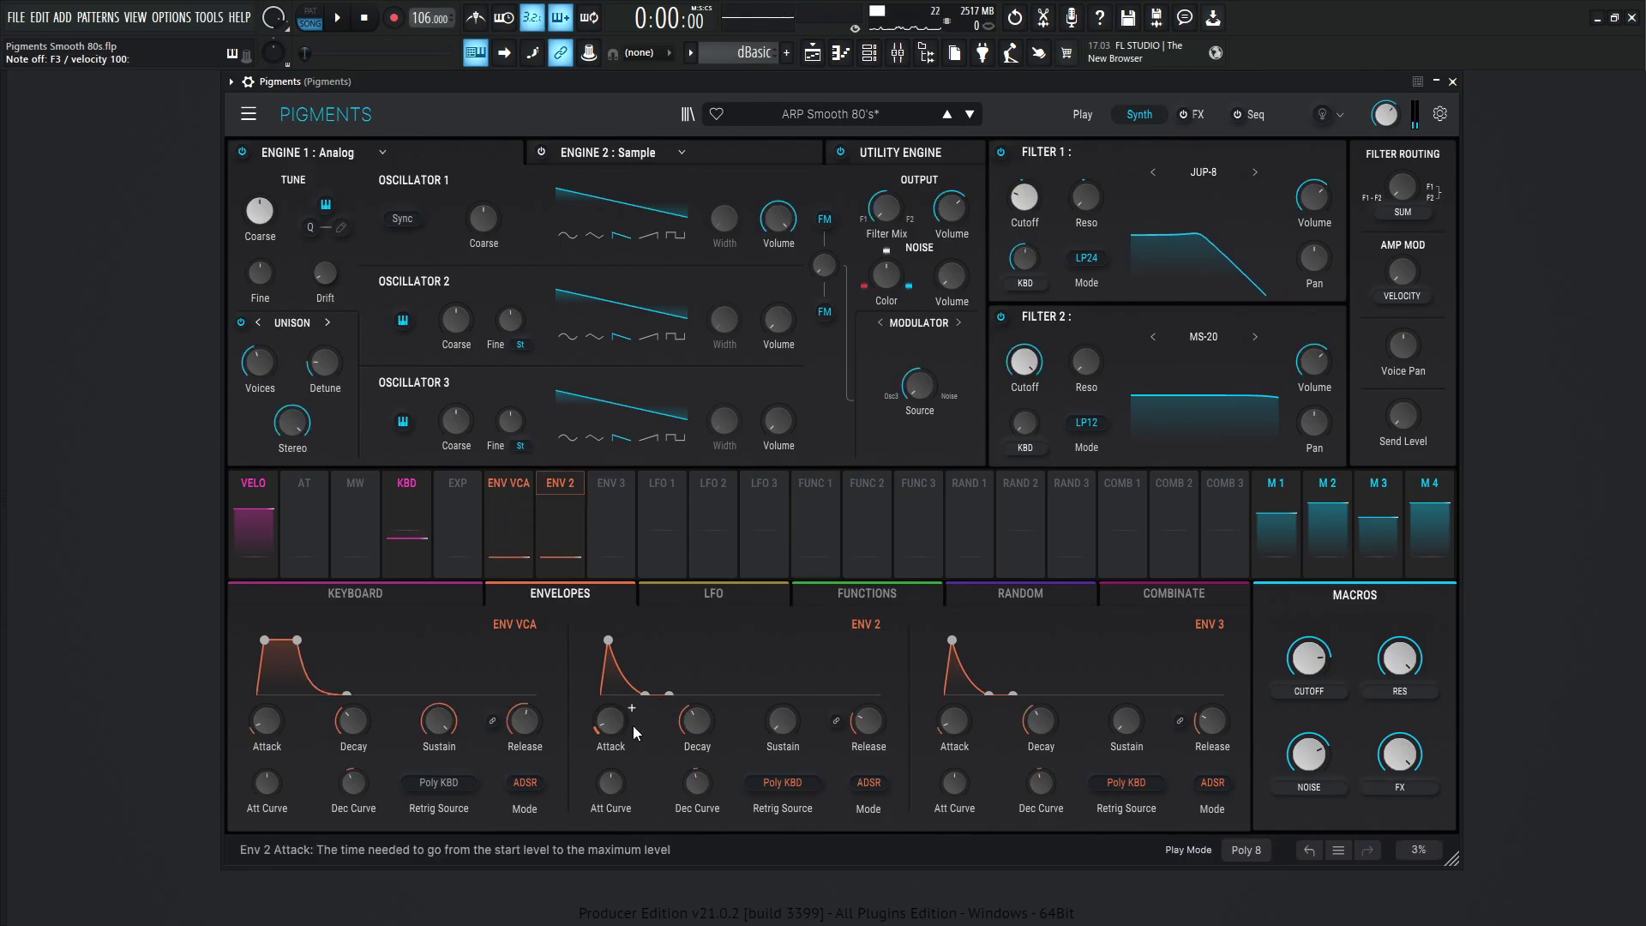
pyautogui.moveTo(702, 720)
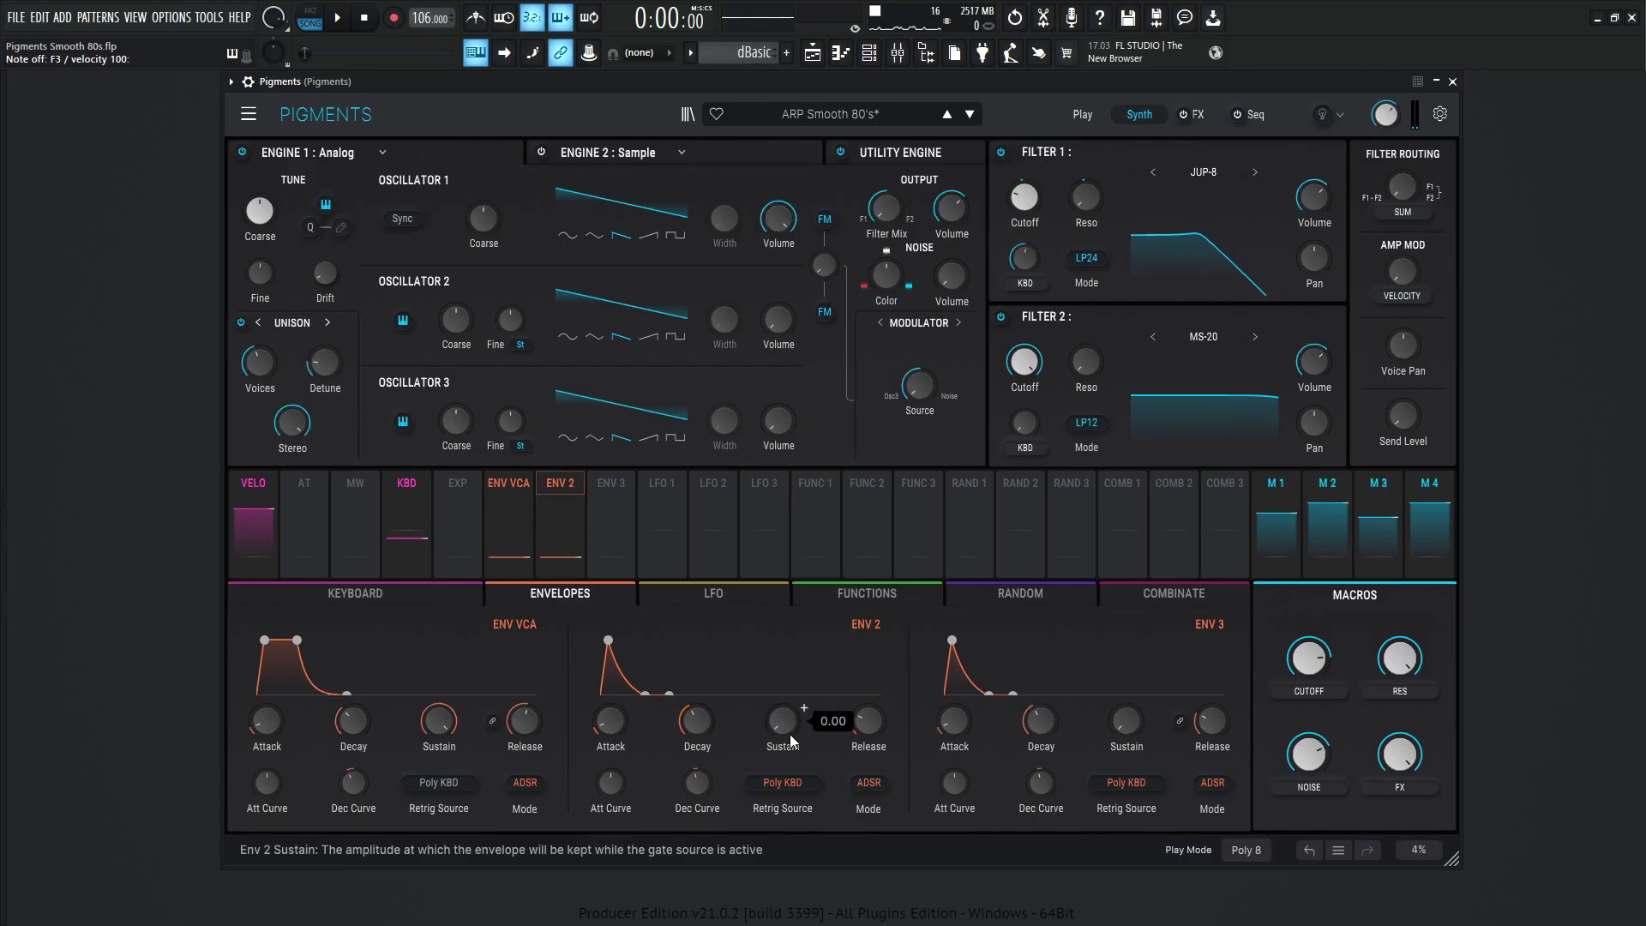
pyautogui.moveTo(876, 724)
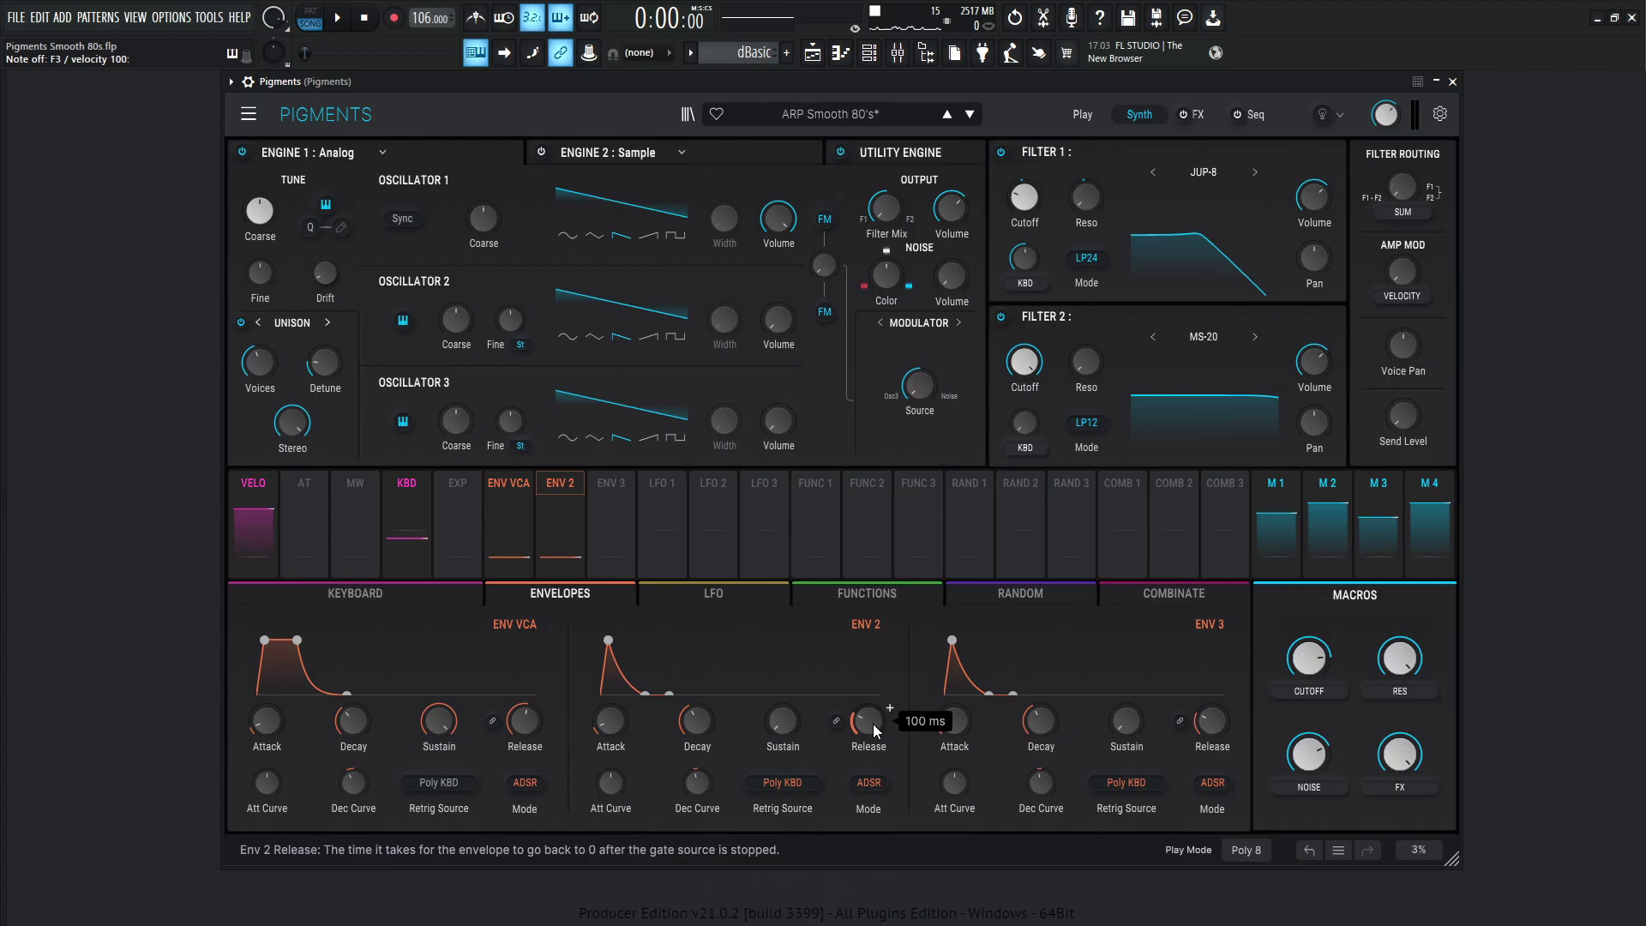
pyautogui.moveTo(701, 794)
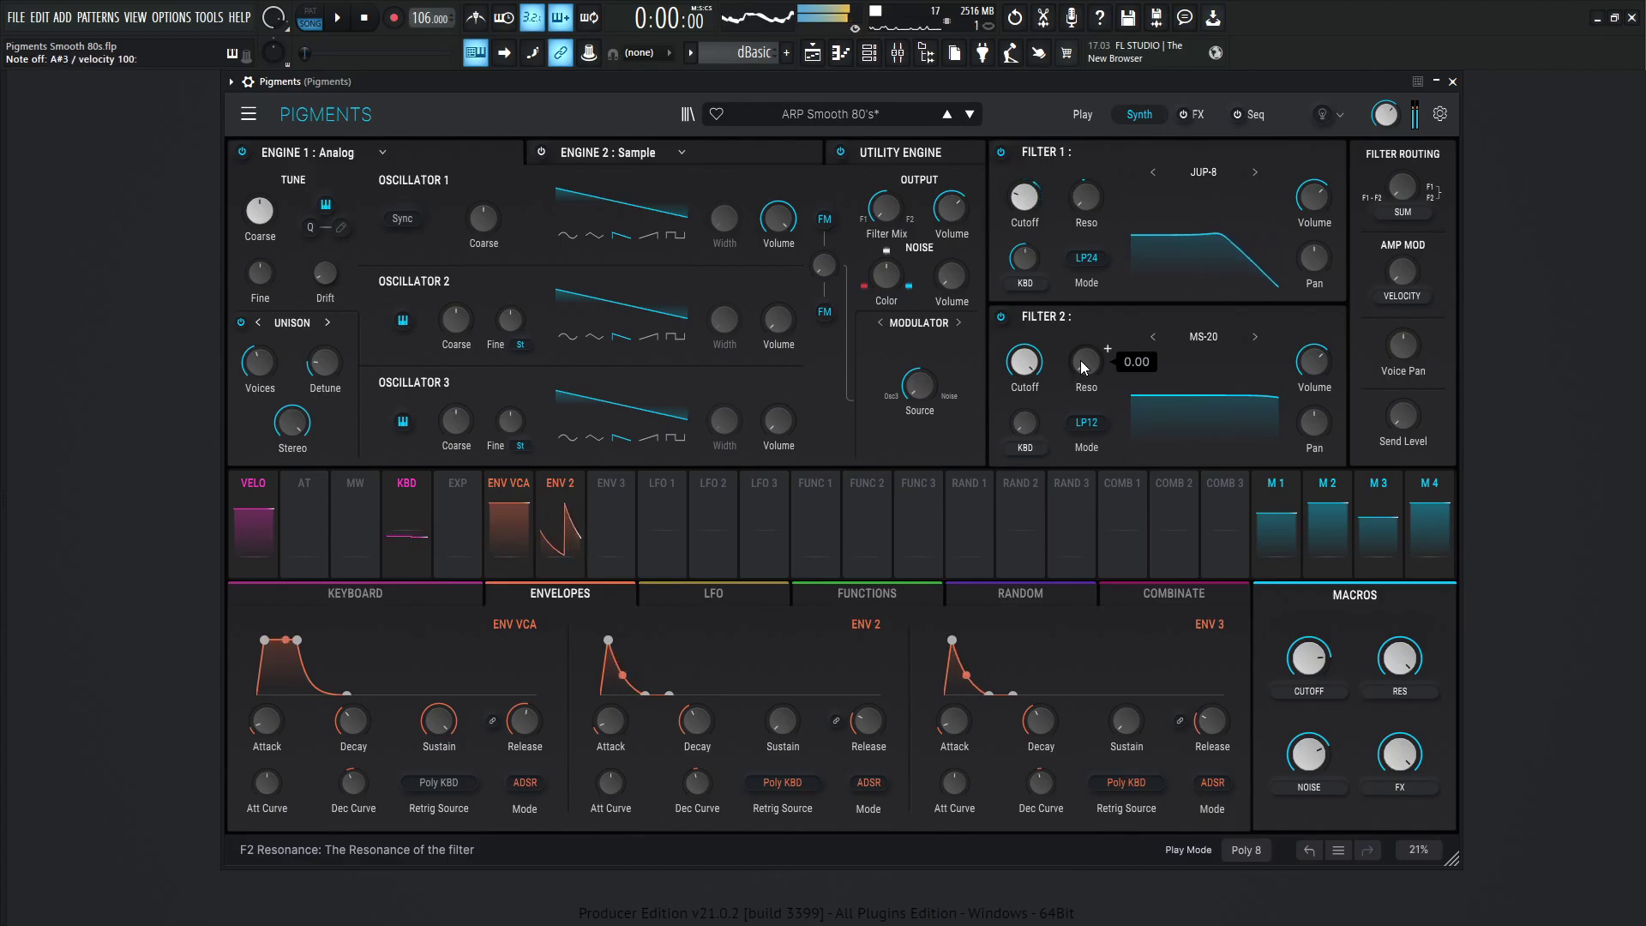
# Set the Noise macro to about 0.648 and the RES macro to 1.00, then view the FX page
pyautogui.moveTo(1309, 754); pyautogui.dragTo(1309, 762)
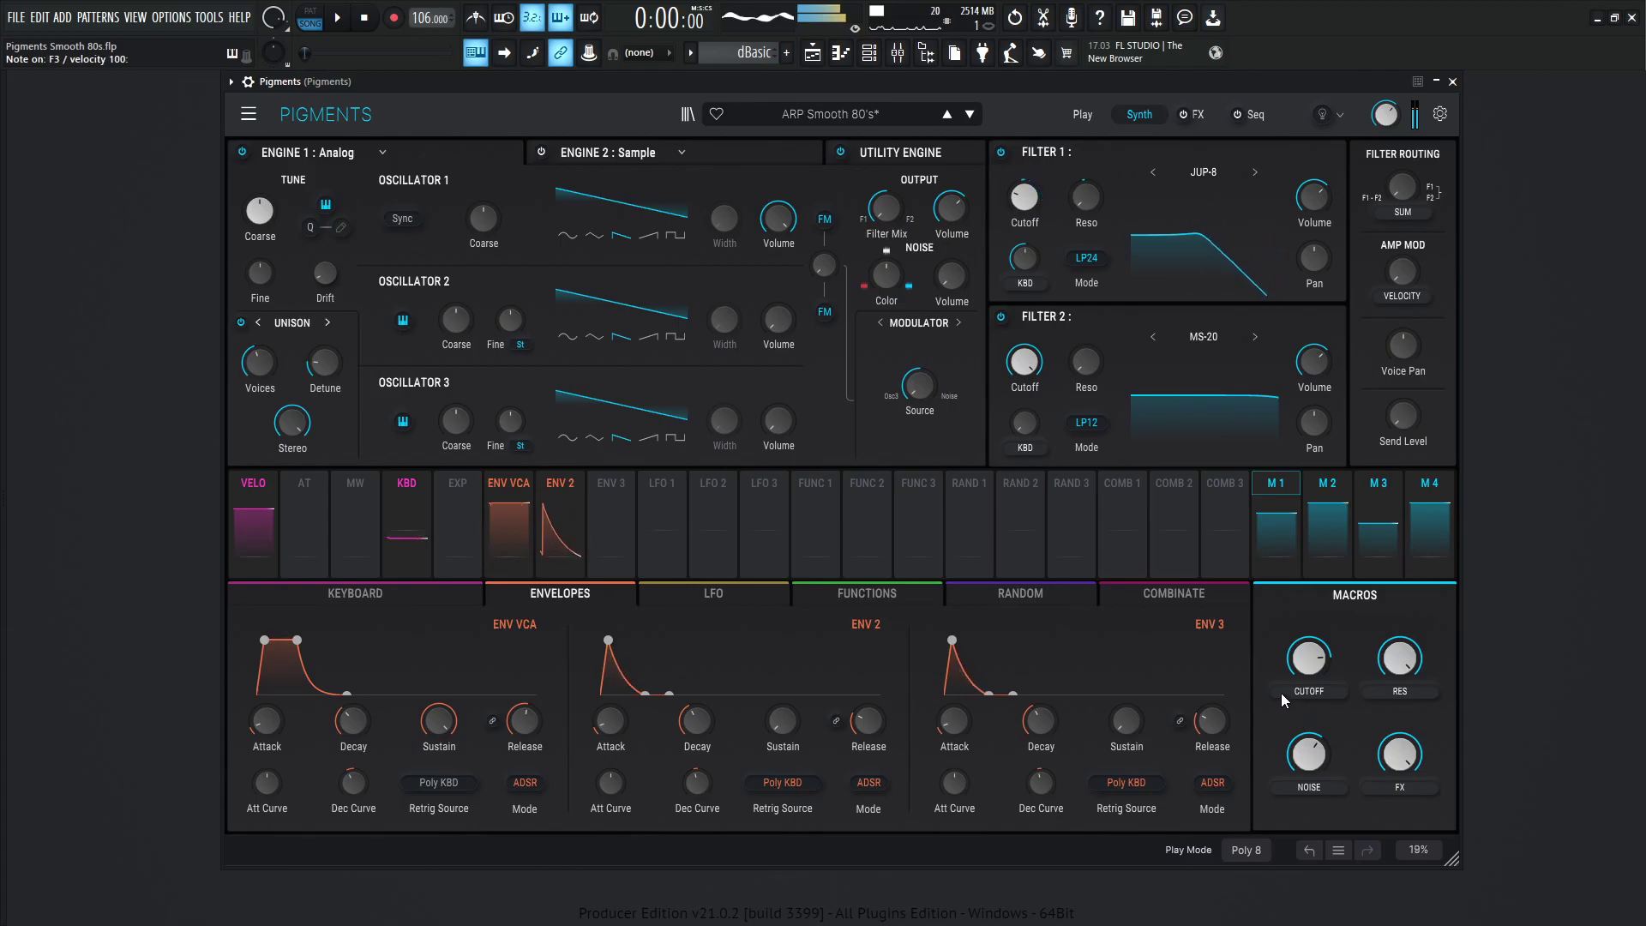
pyautogui.moveTo(1327, 483); pyautogui.dragTo(1086, 244)
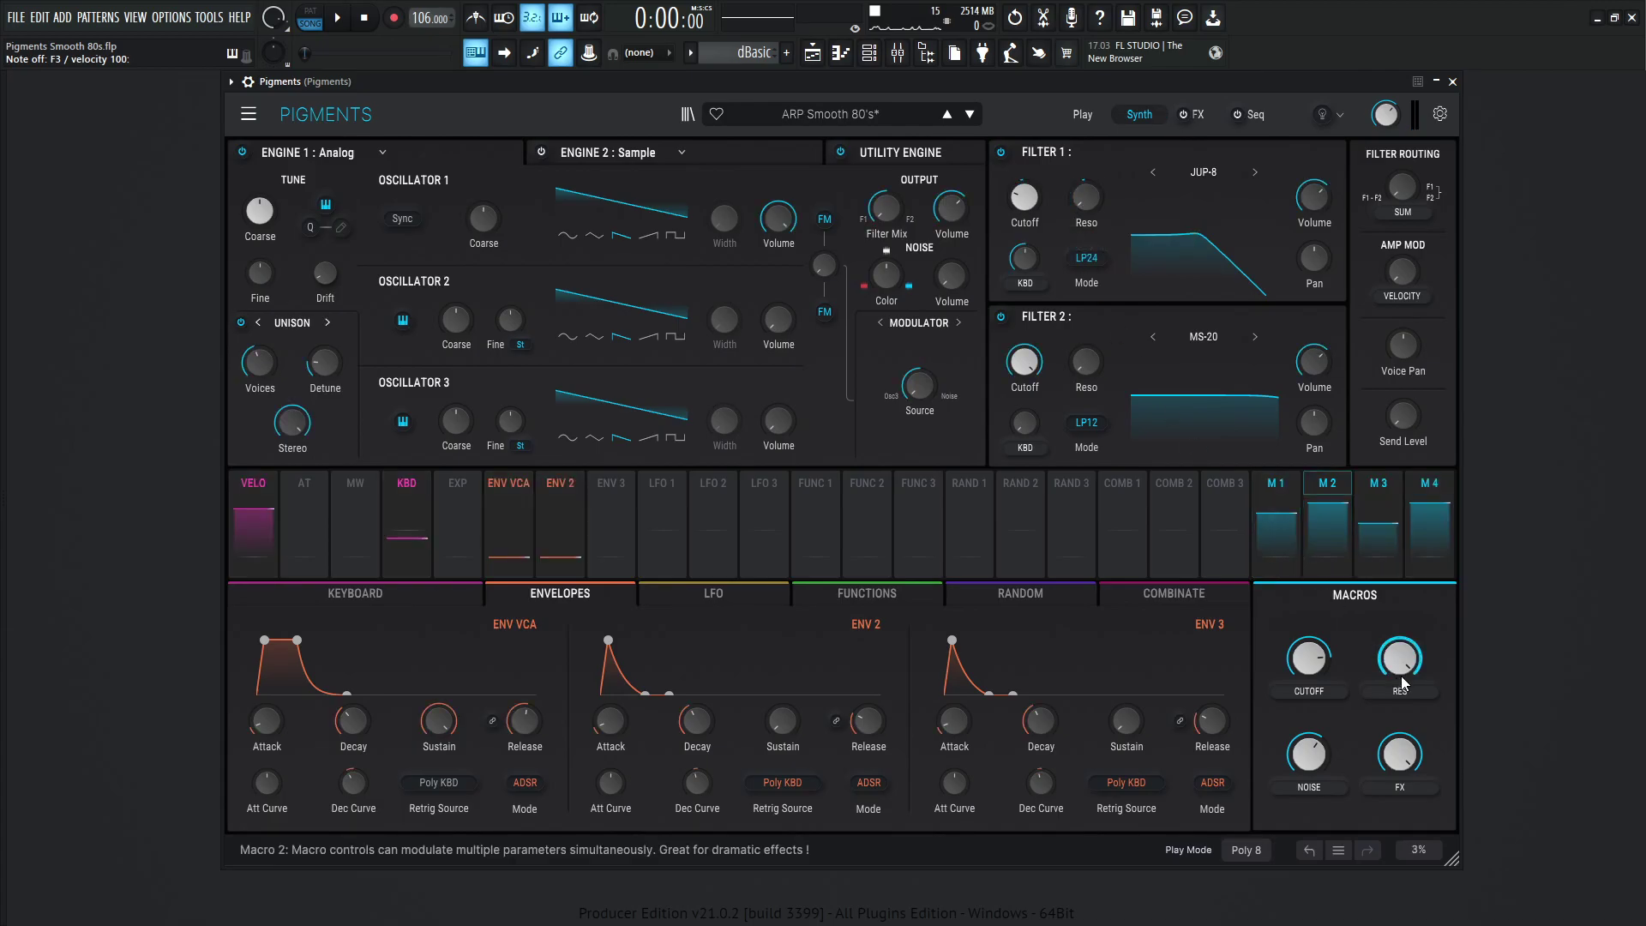
pyautogui.moveTo(1400, 657); pyautogui.dragTo(1400, 647)
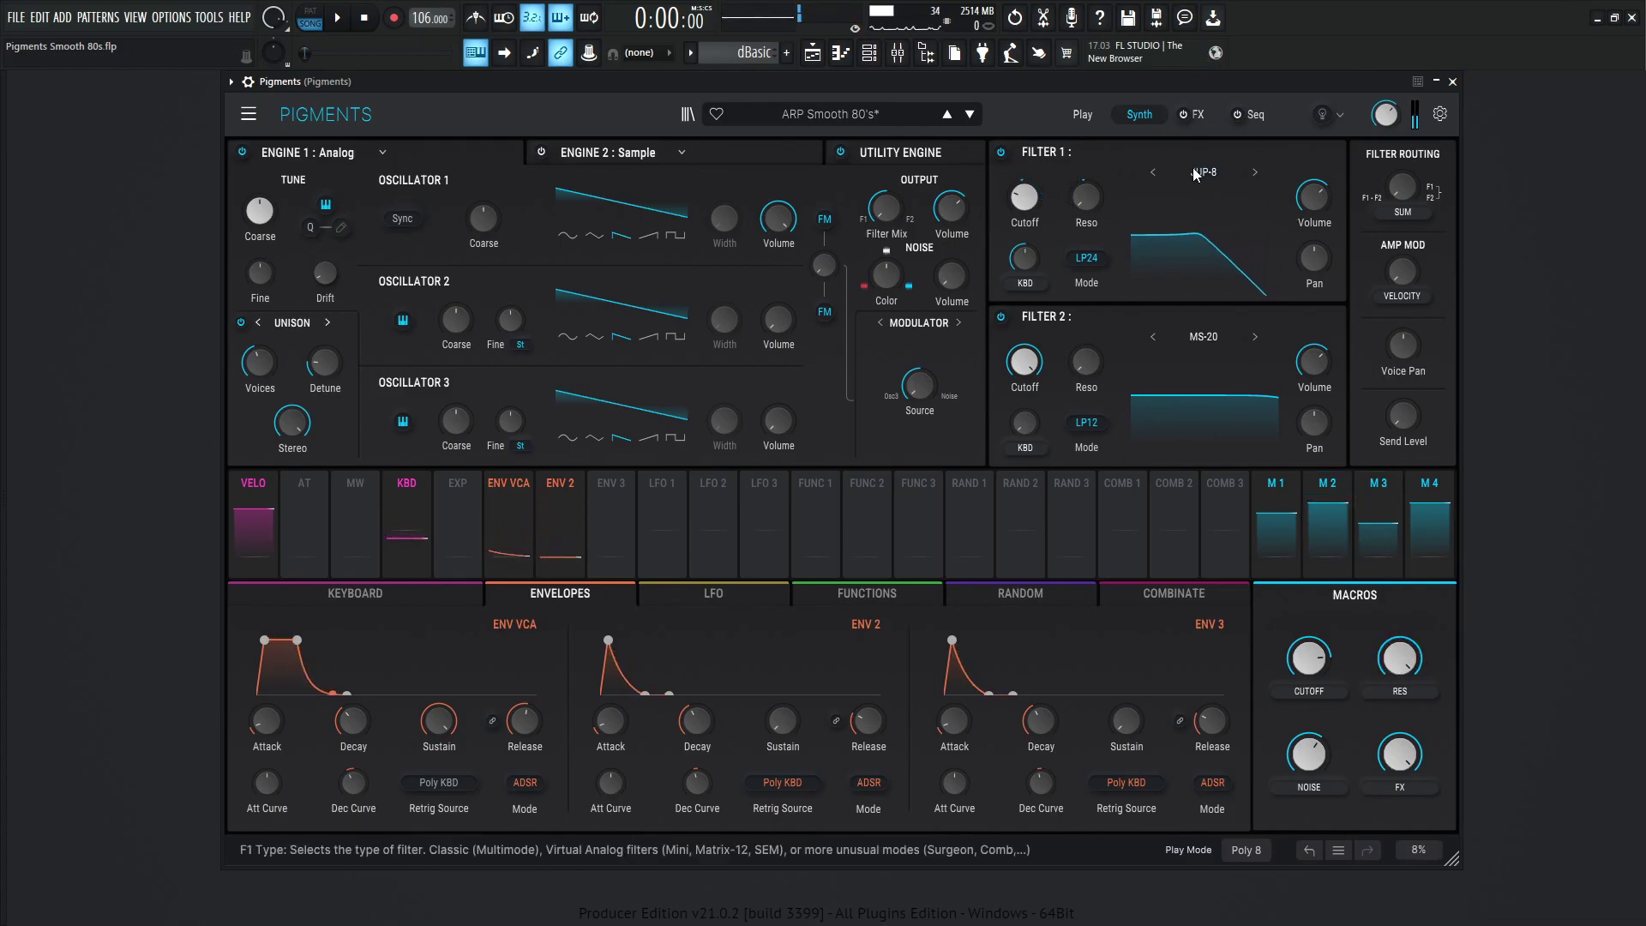
pyautogui.click(1186, 116)
# Turn the FX section on and bypass the Chorus Jun-6 and Delay effects
pyautogui.click(1184, 115)
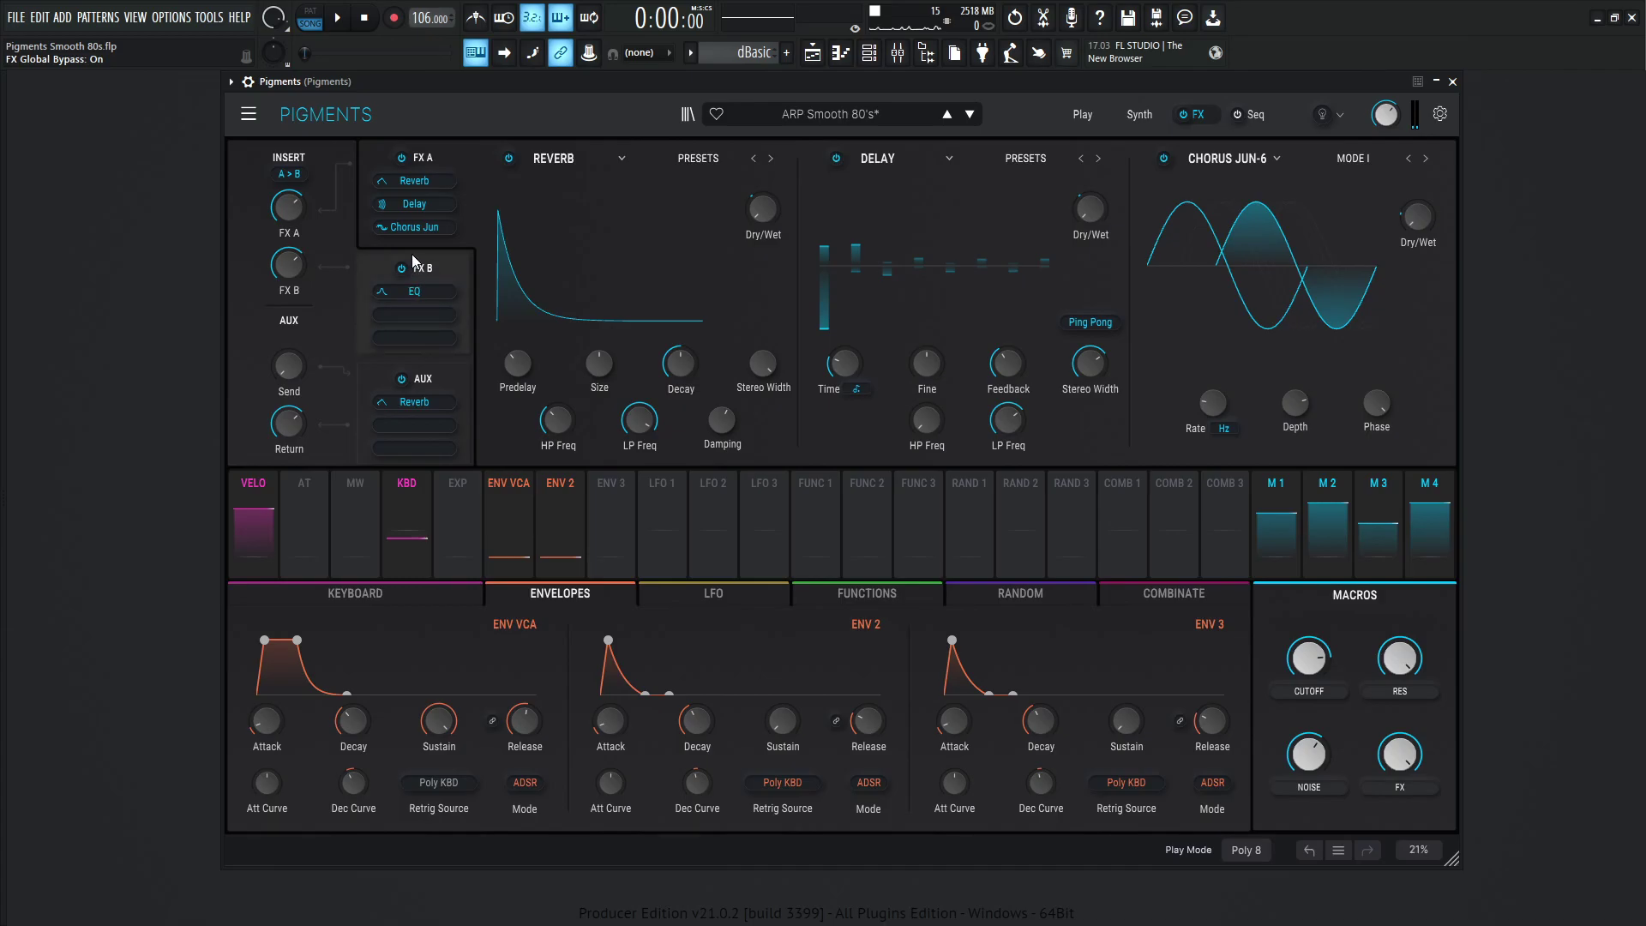
pyautogui.click(1163, 158)
pyautogui.click(836, 158)
# Play notes to hear the reverb alone and inspect its Dry/Wet, modulated by Macro 4 at 0.35
pyautogui.press('h')
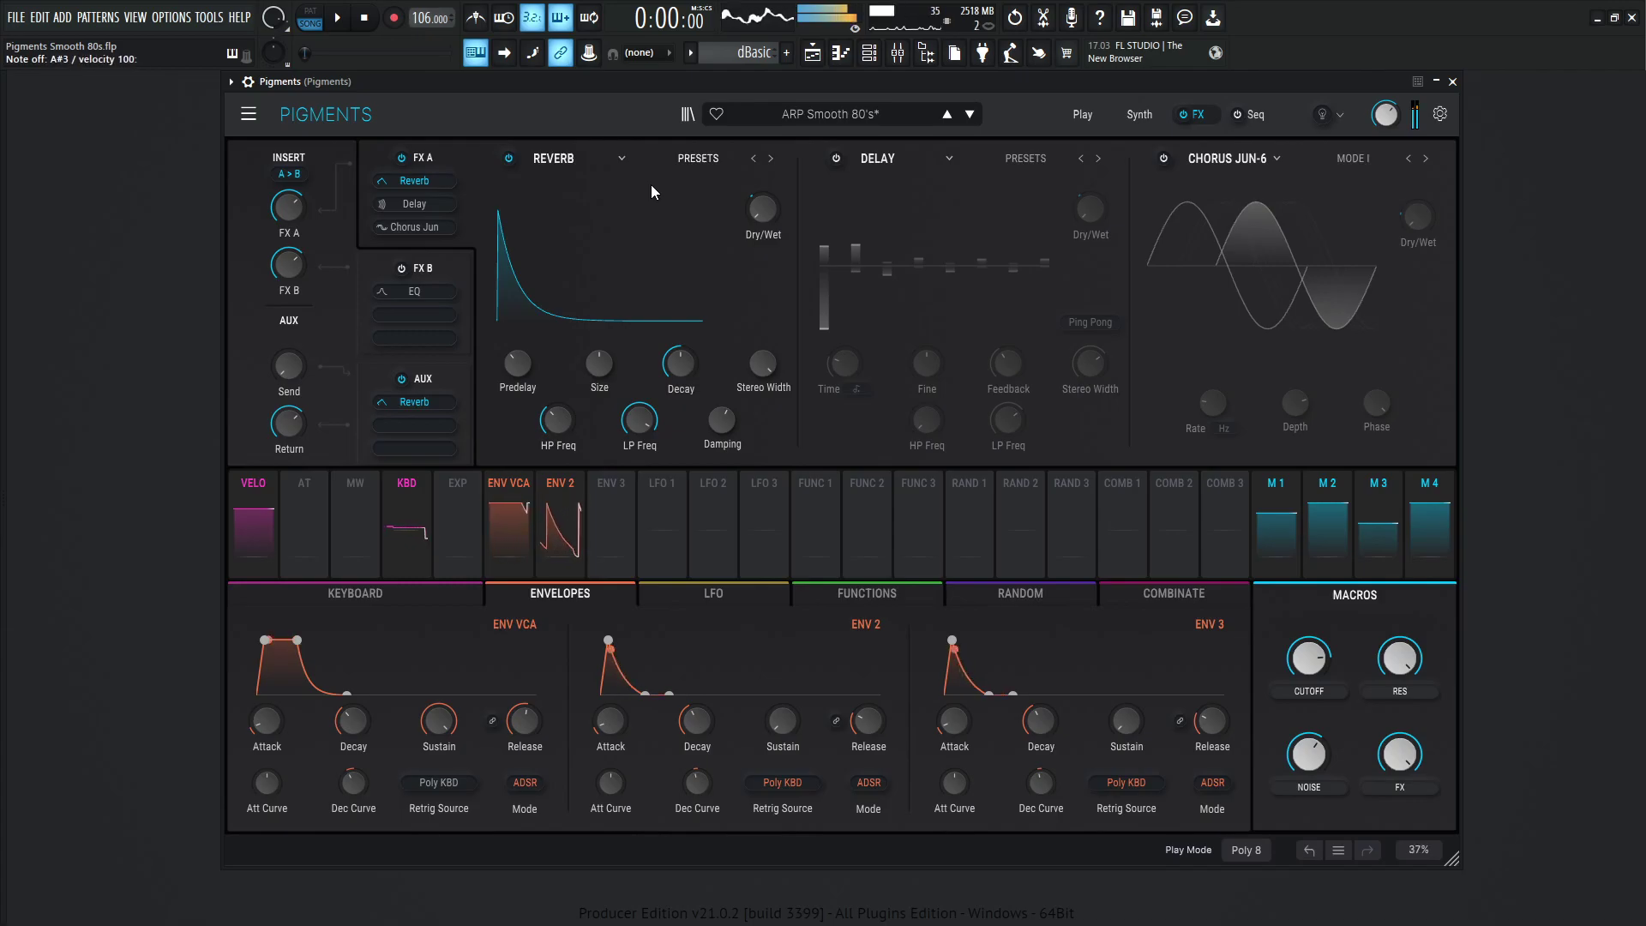
pyautogui.press('v')
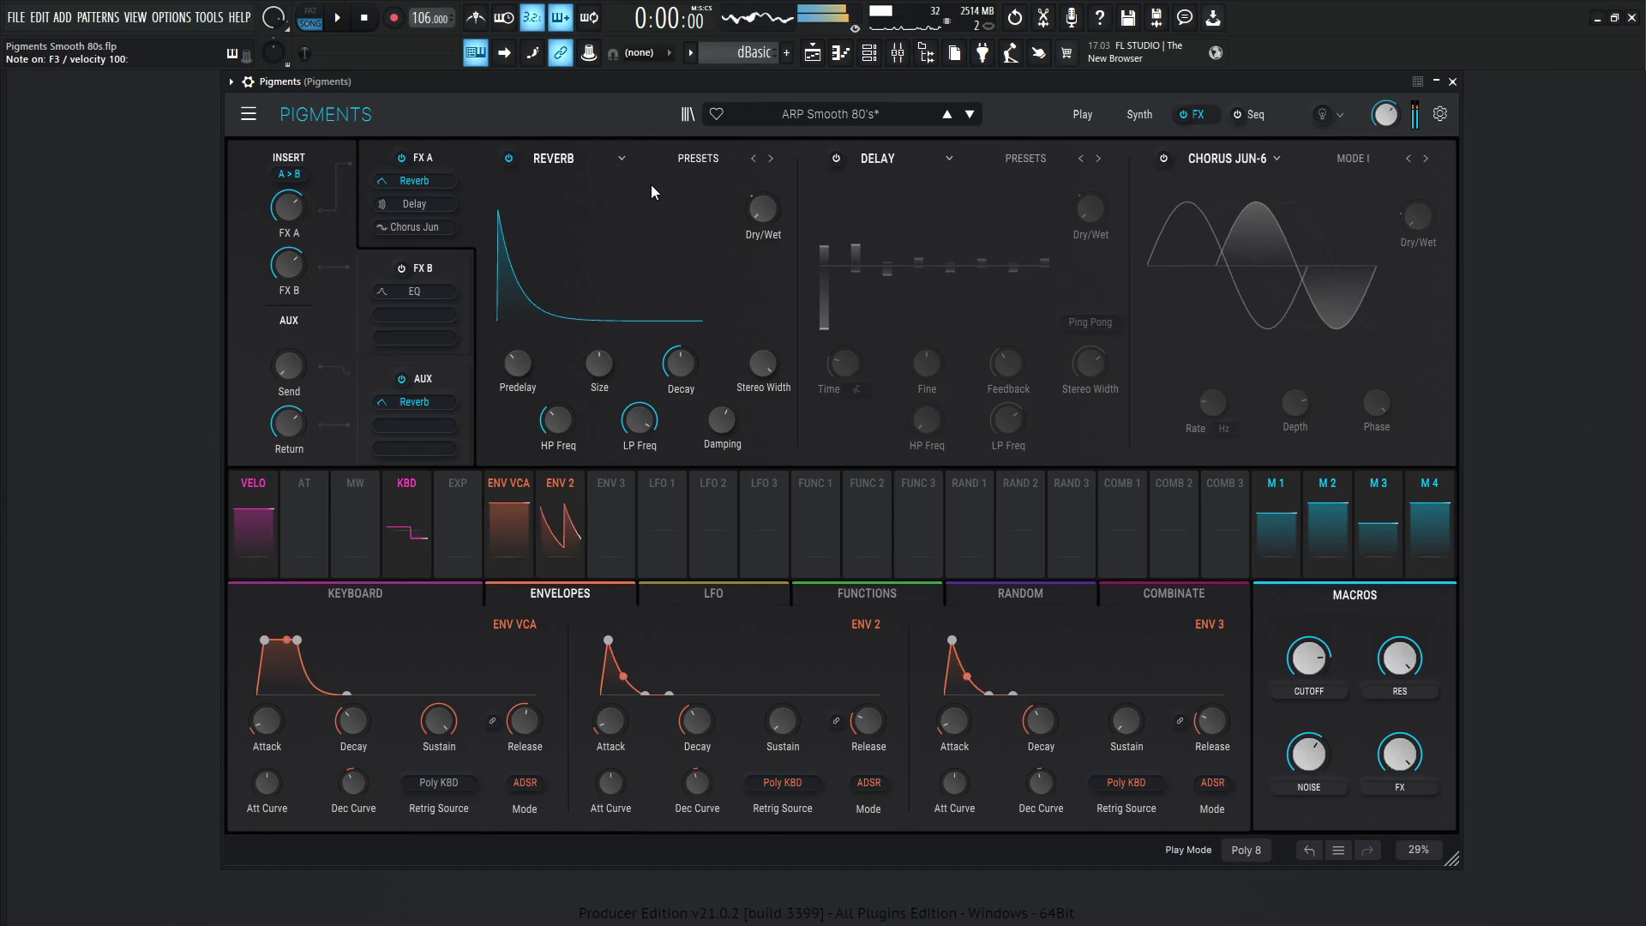
pyautogui.press('d')
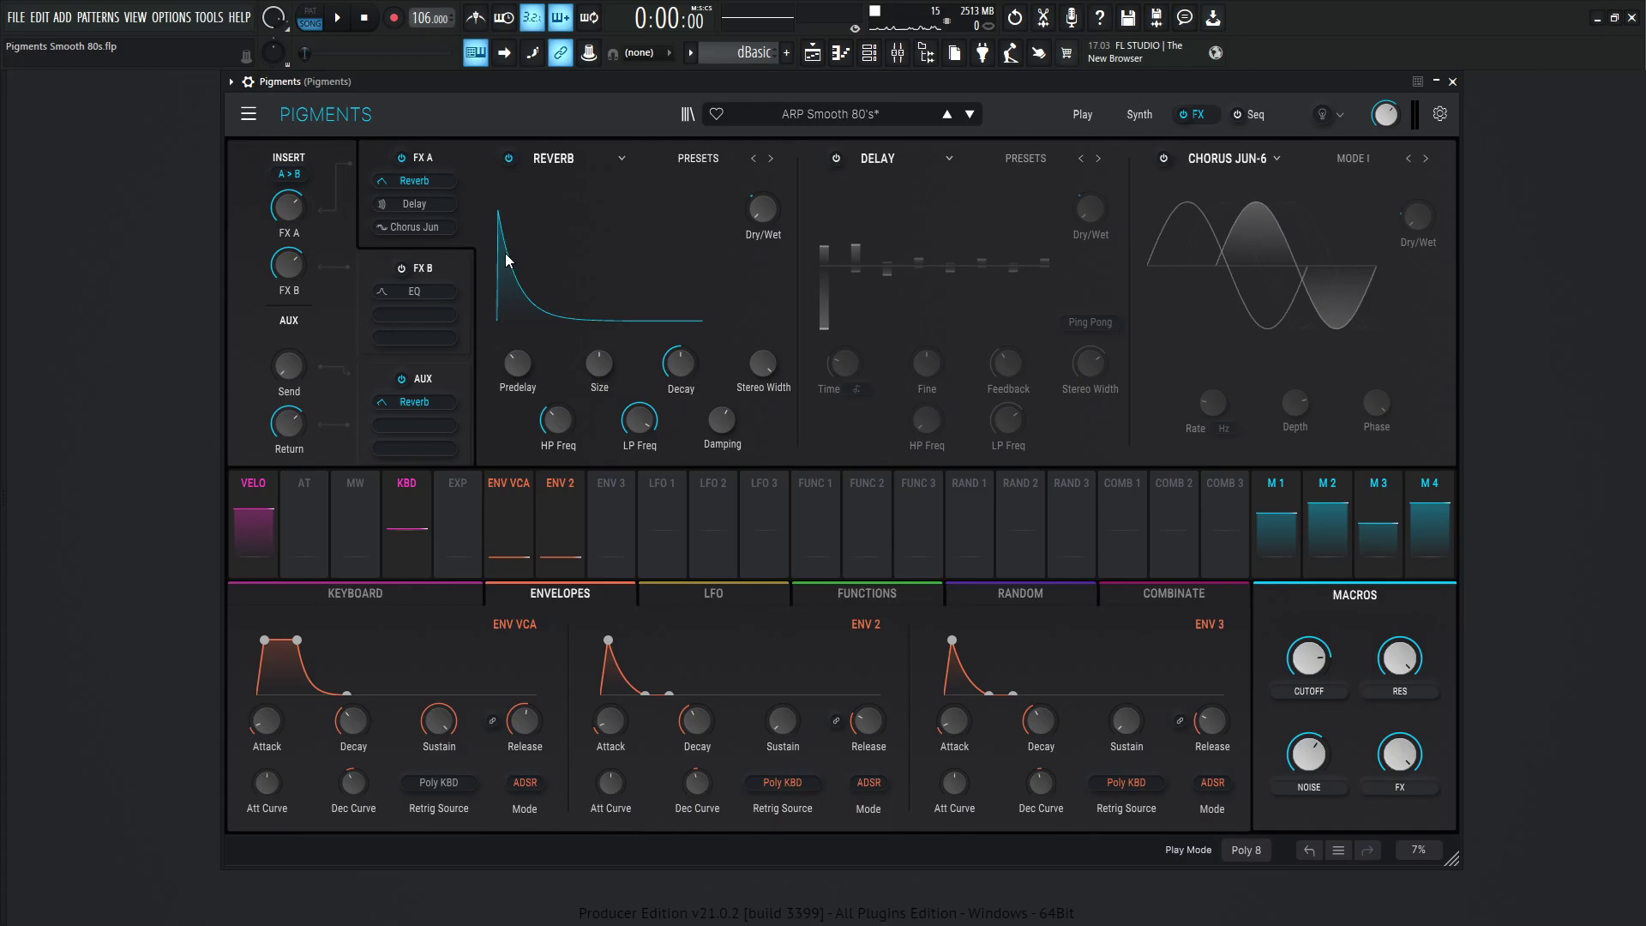
pyautogui.moveTo(601, 365)
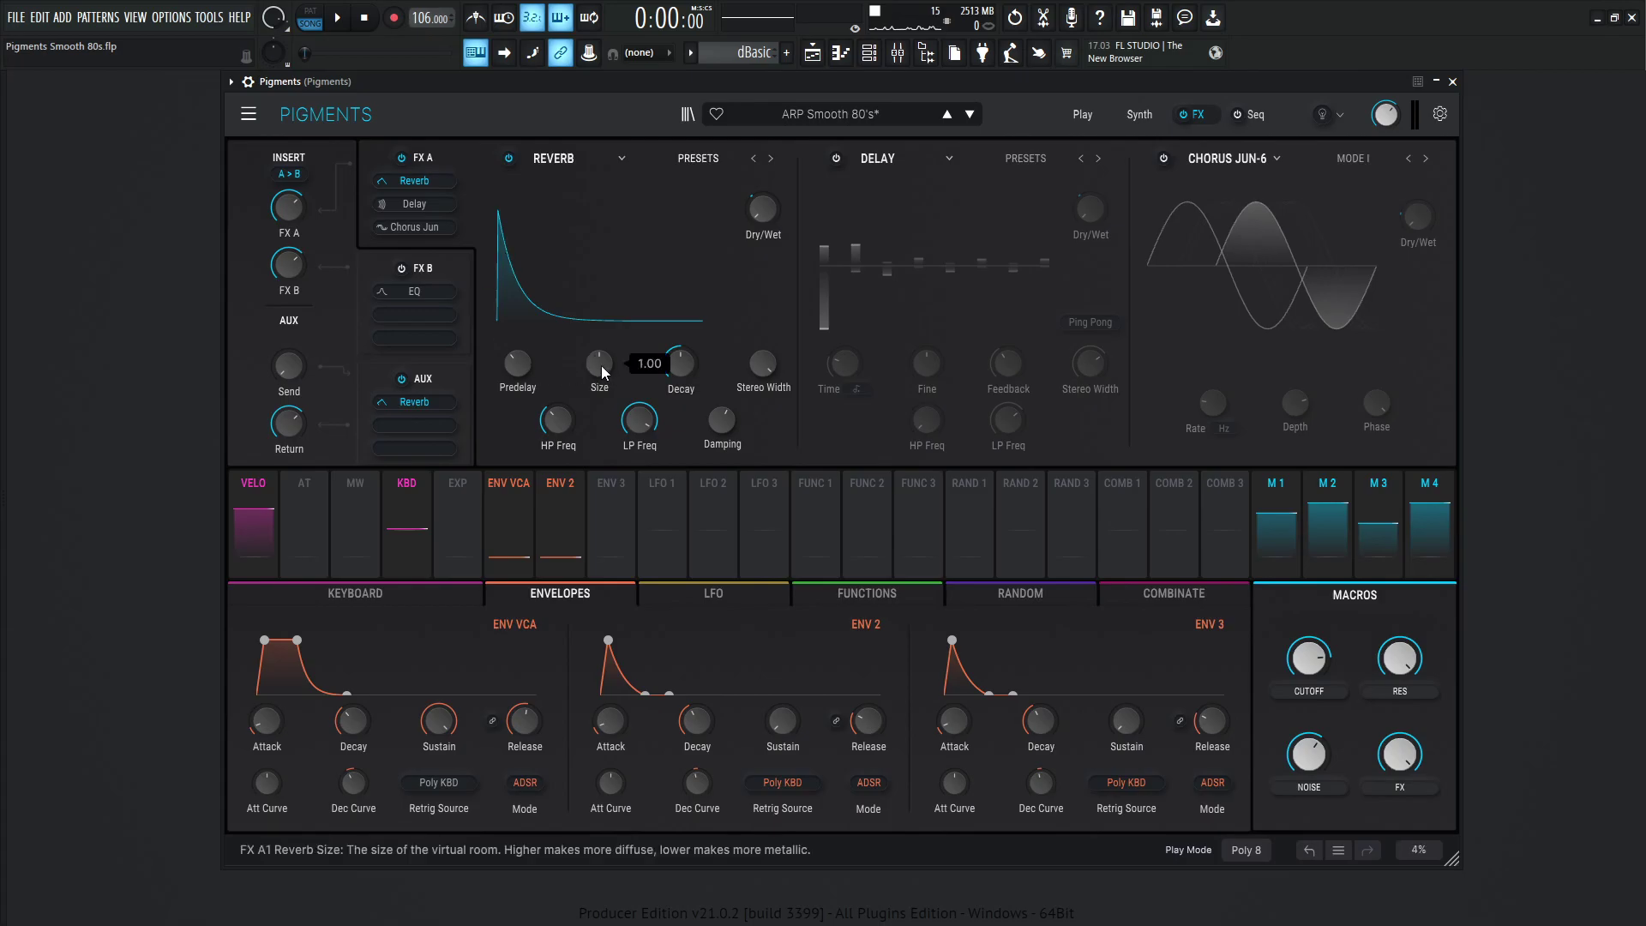
pyautogui.moveTo(680, 367)
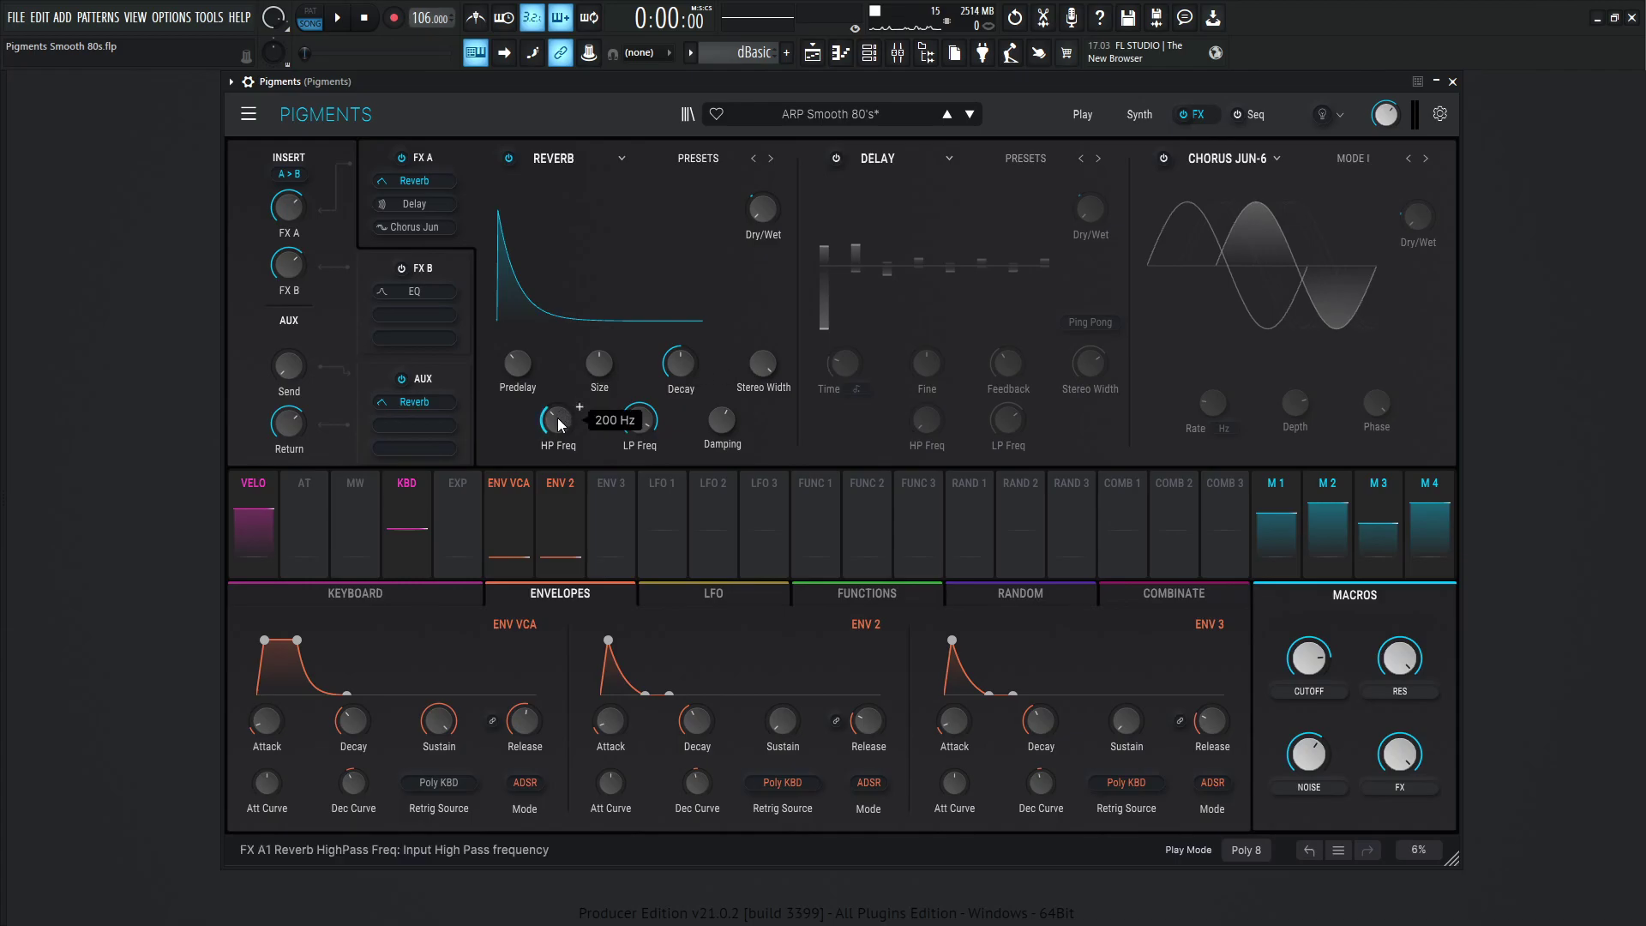
pyautogui.moveTo(639, 429)
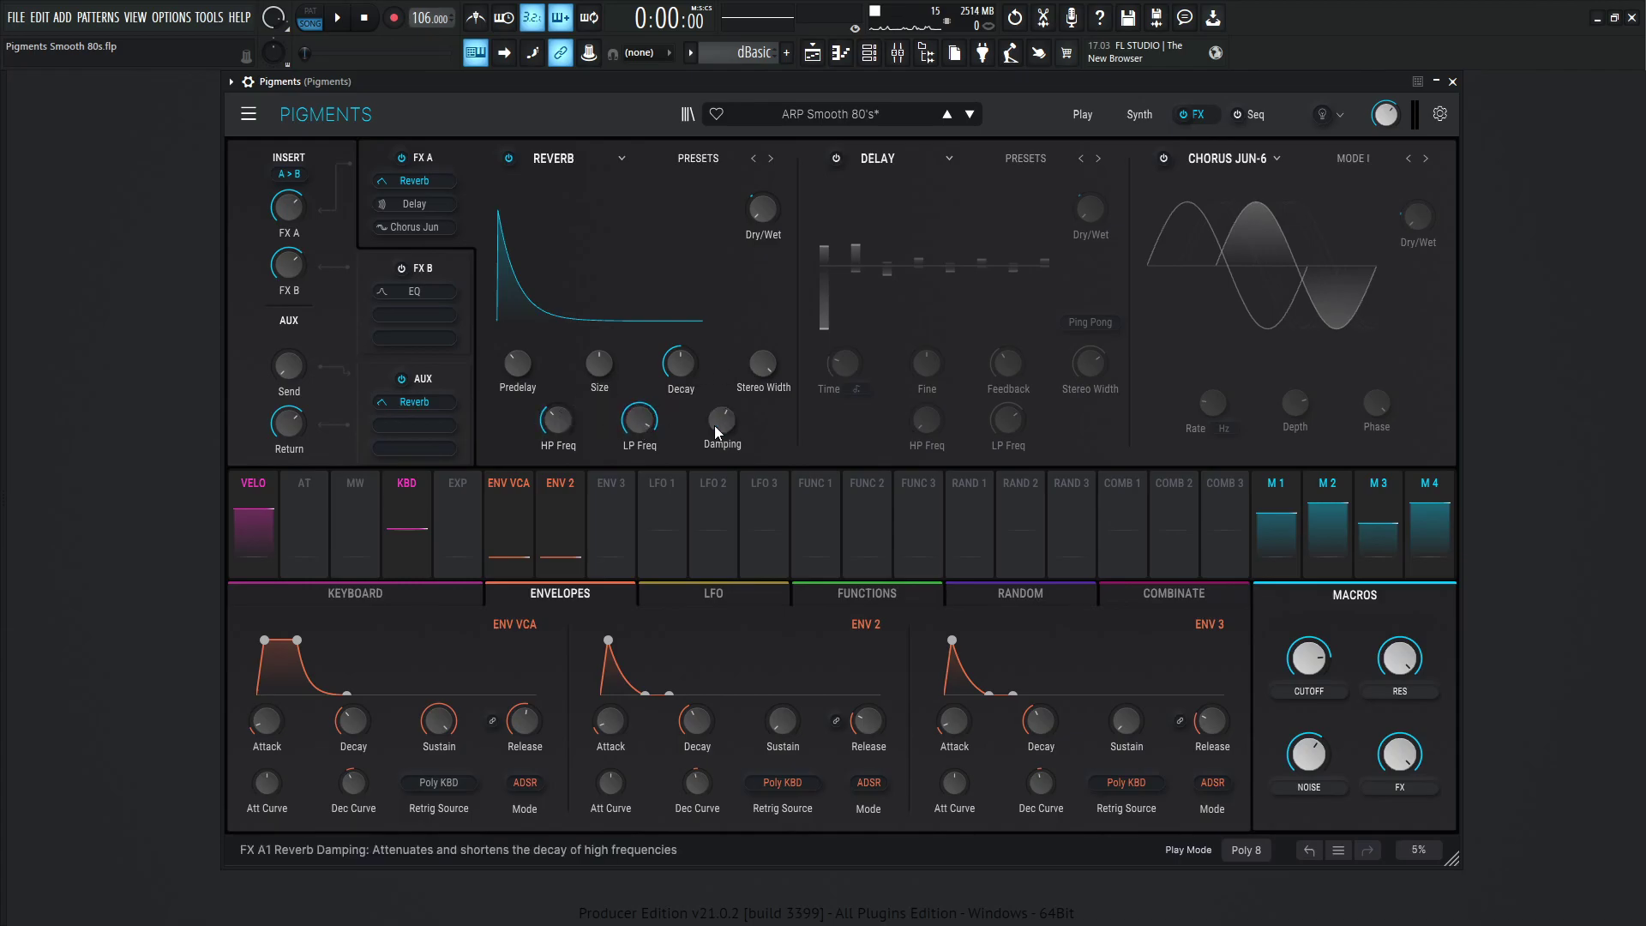
pyautogui.moveTo(715, 427)
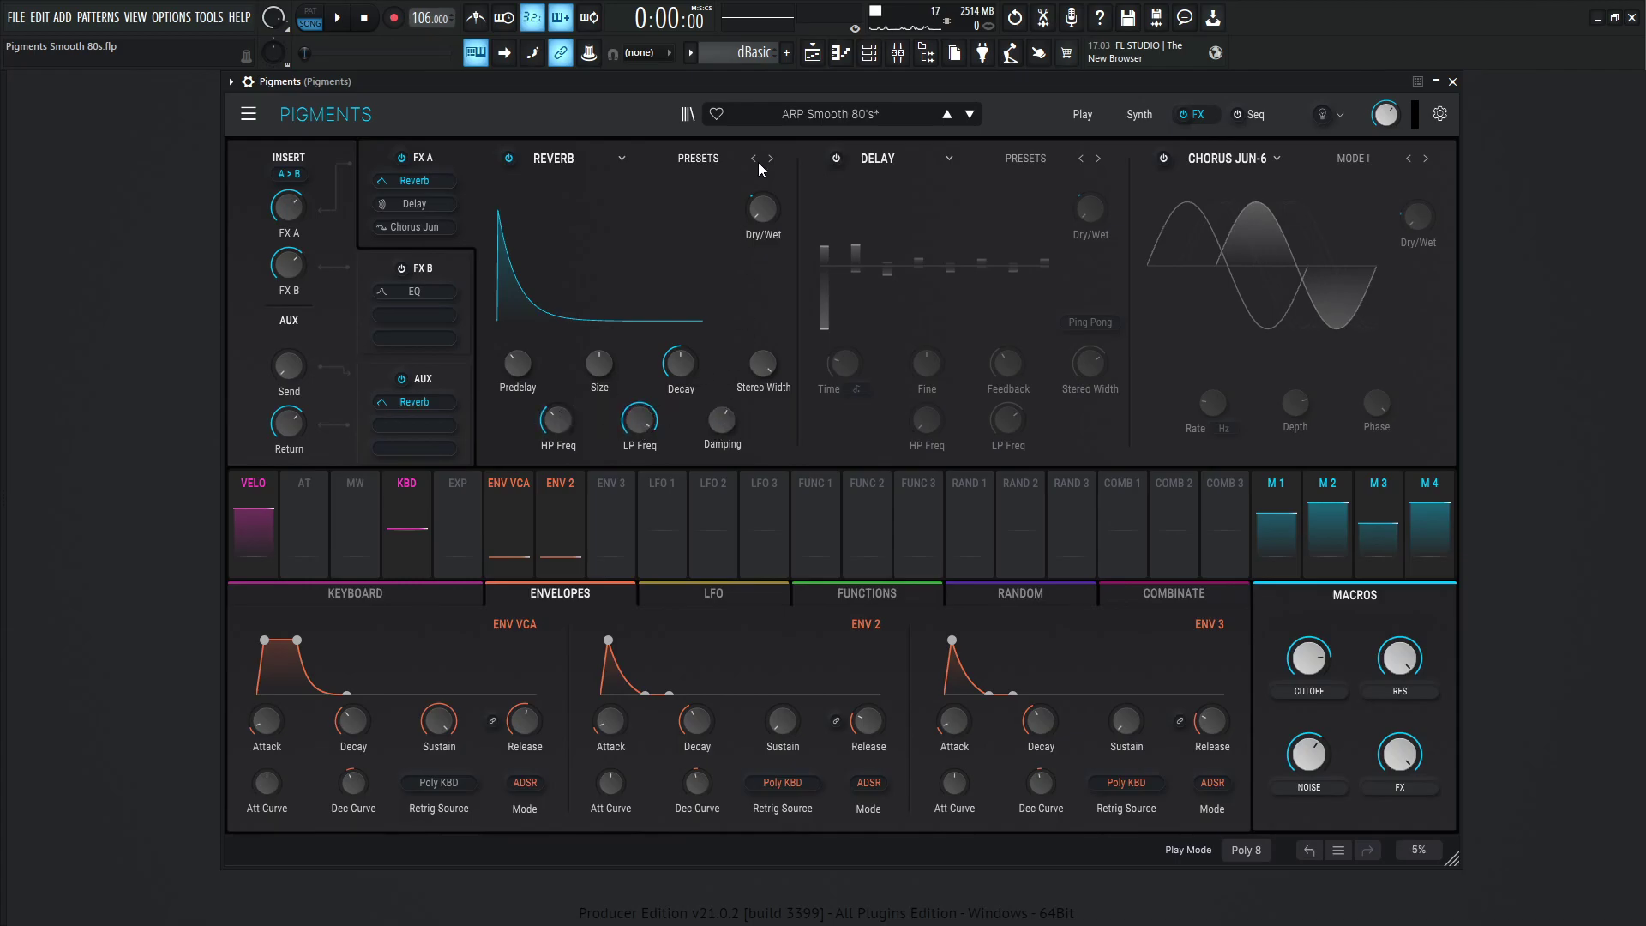
pyautogui.moveTo(763, 218)
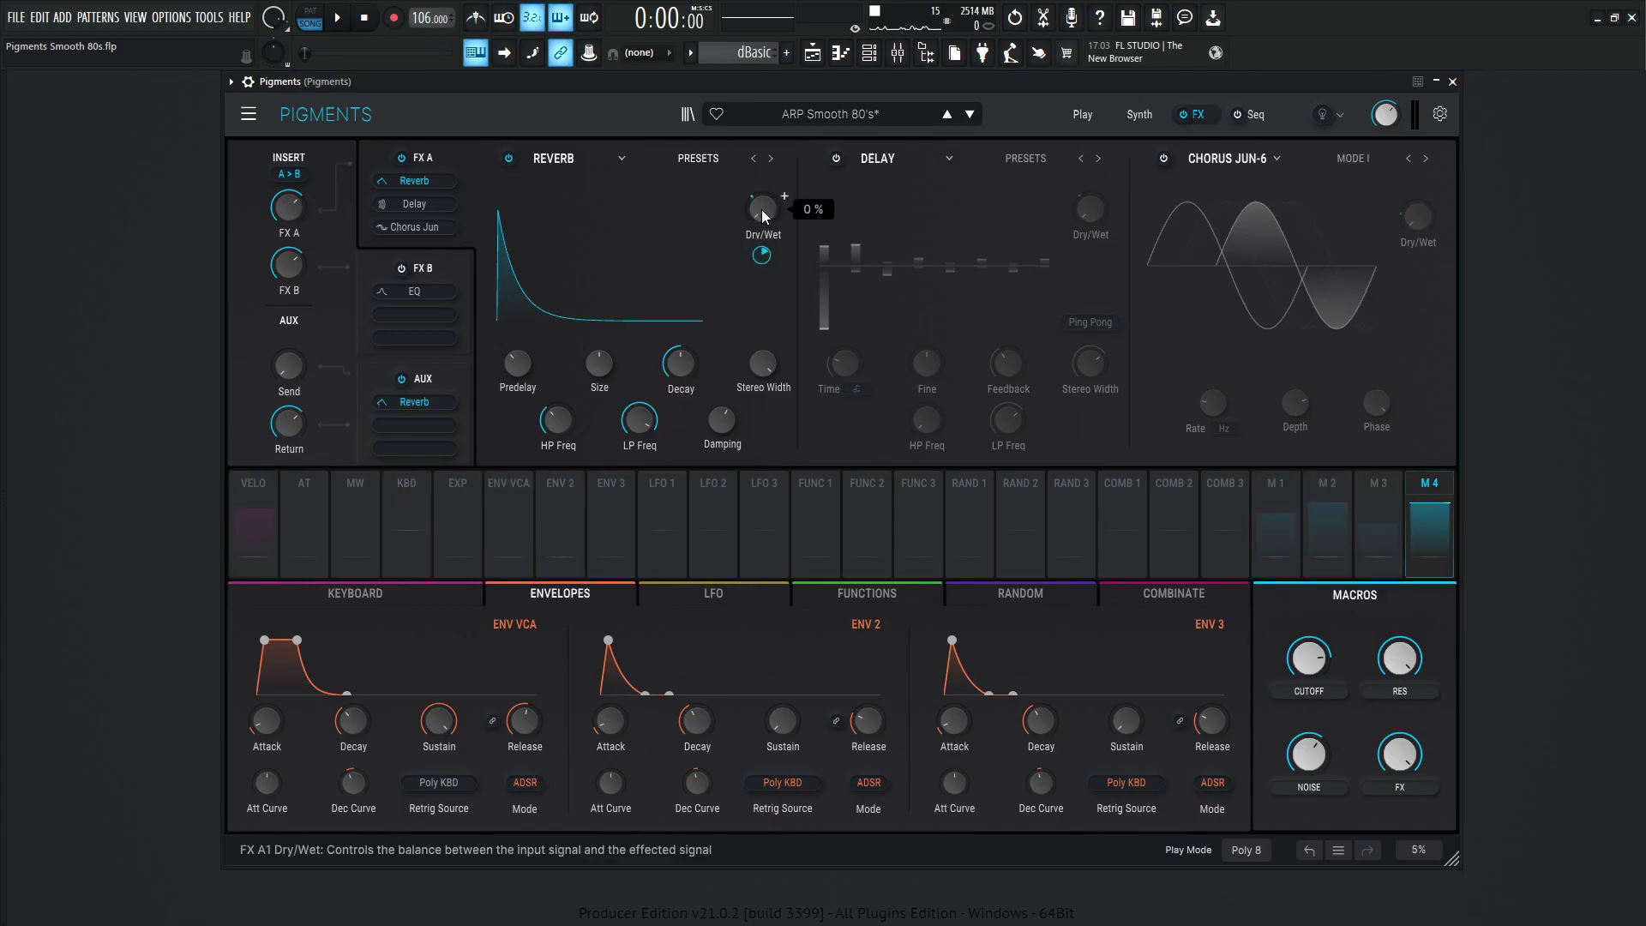
pyautogui.moveTo(760, 267)
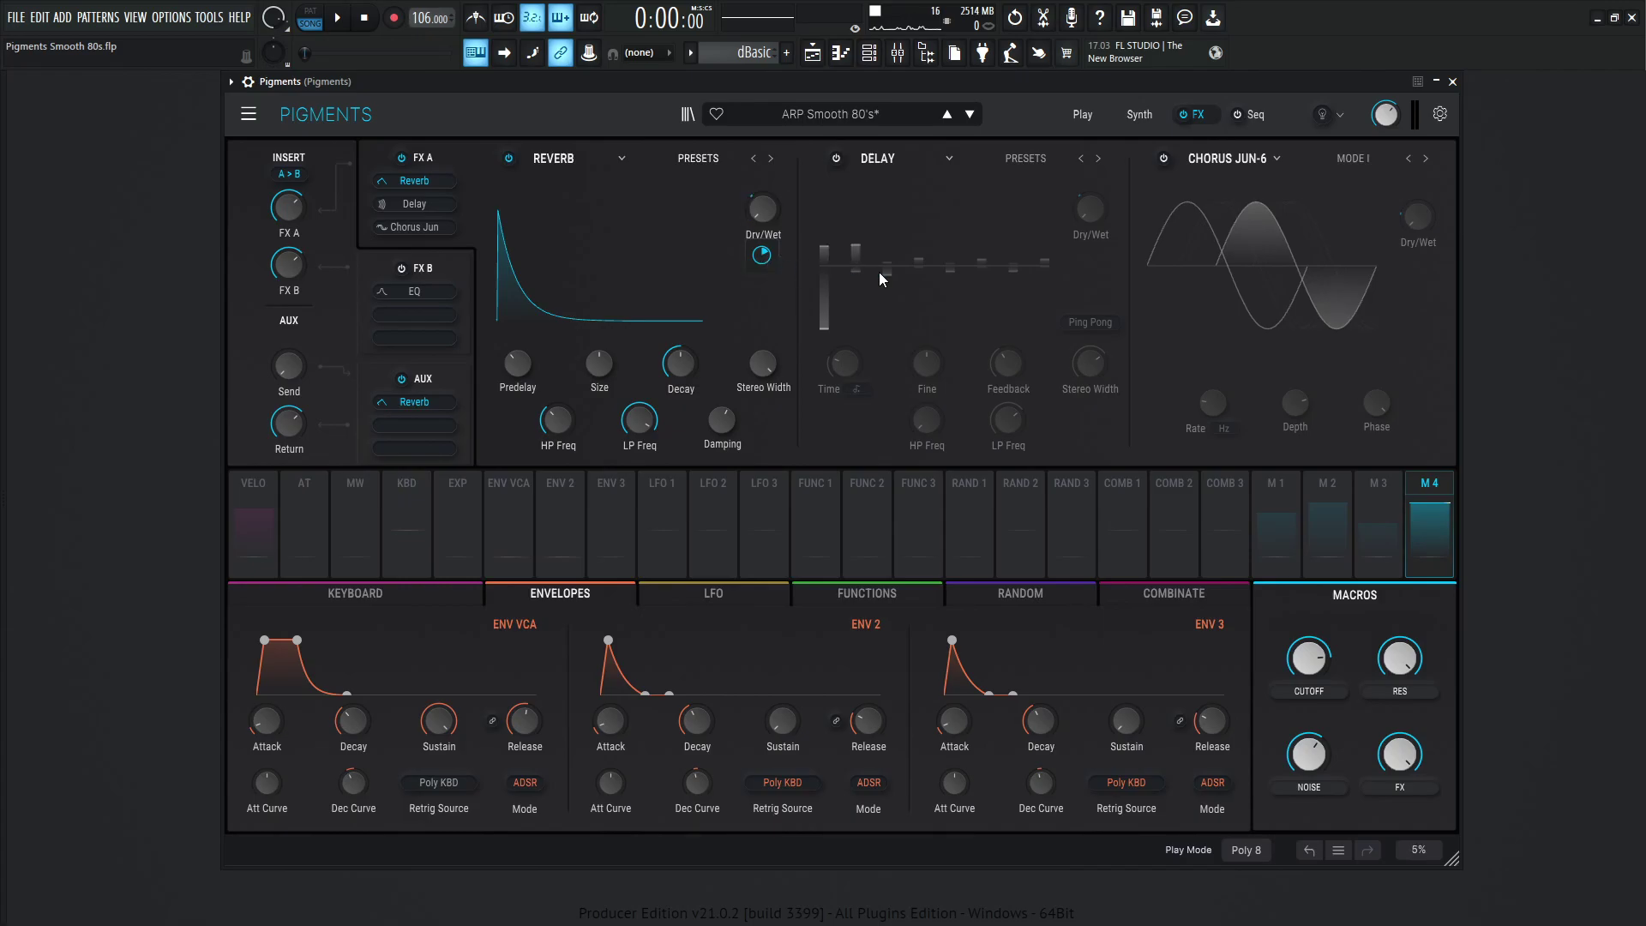
pyautogui.click(838, 158)
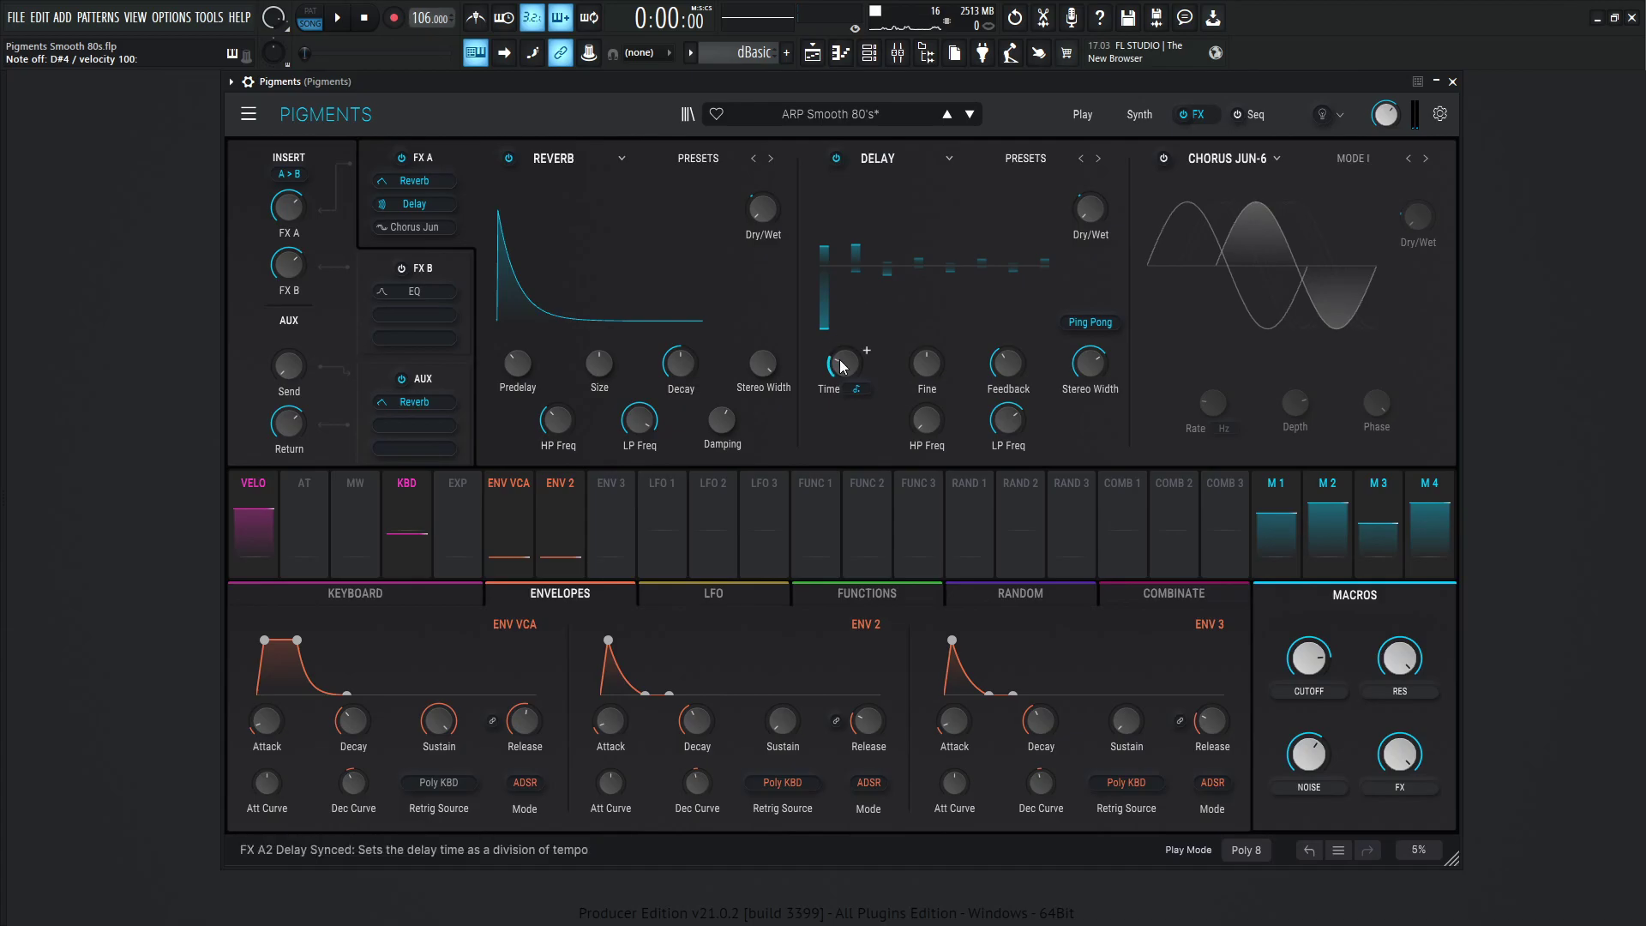
pyautogui.moveTo(844, 365)
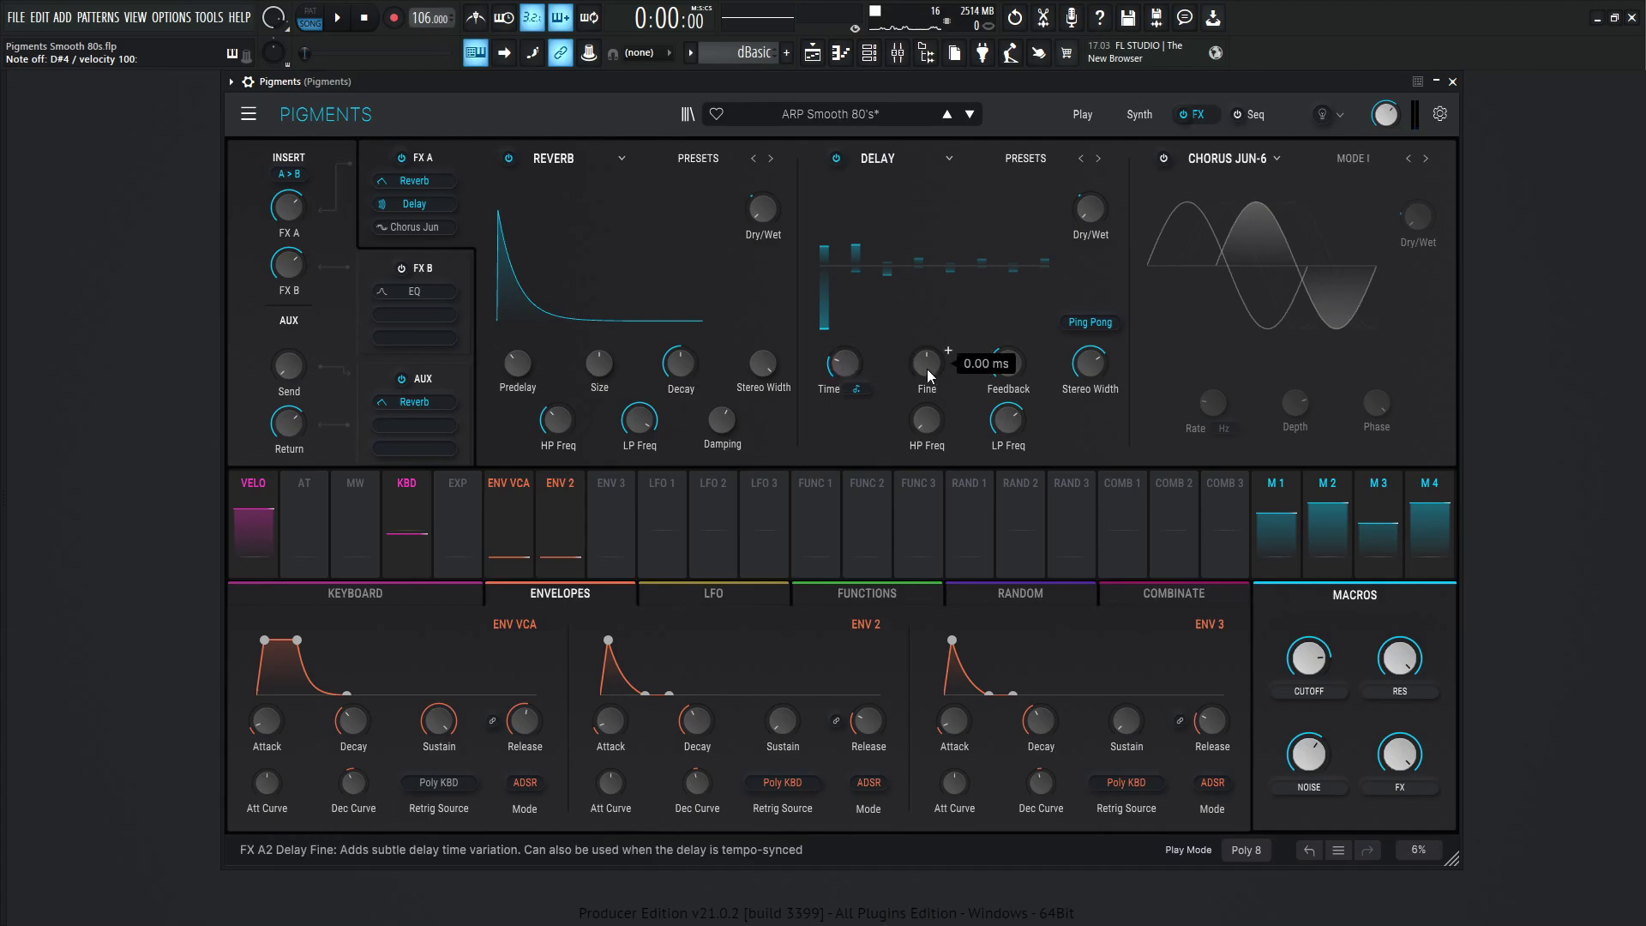
pyautogui.moveTo(1007, 373)
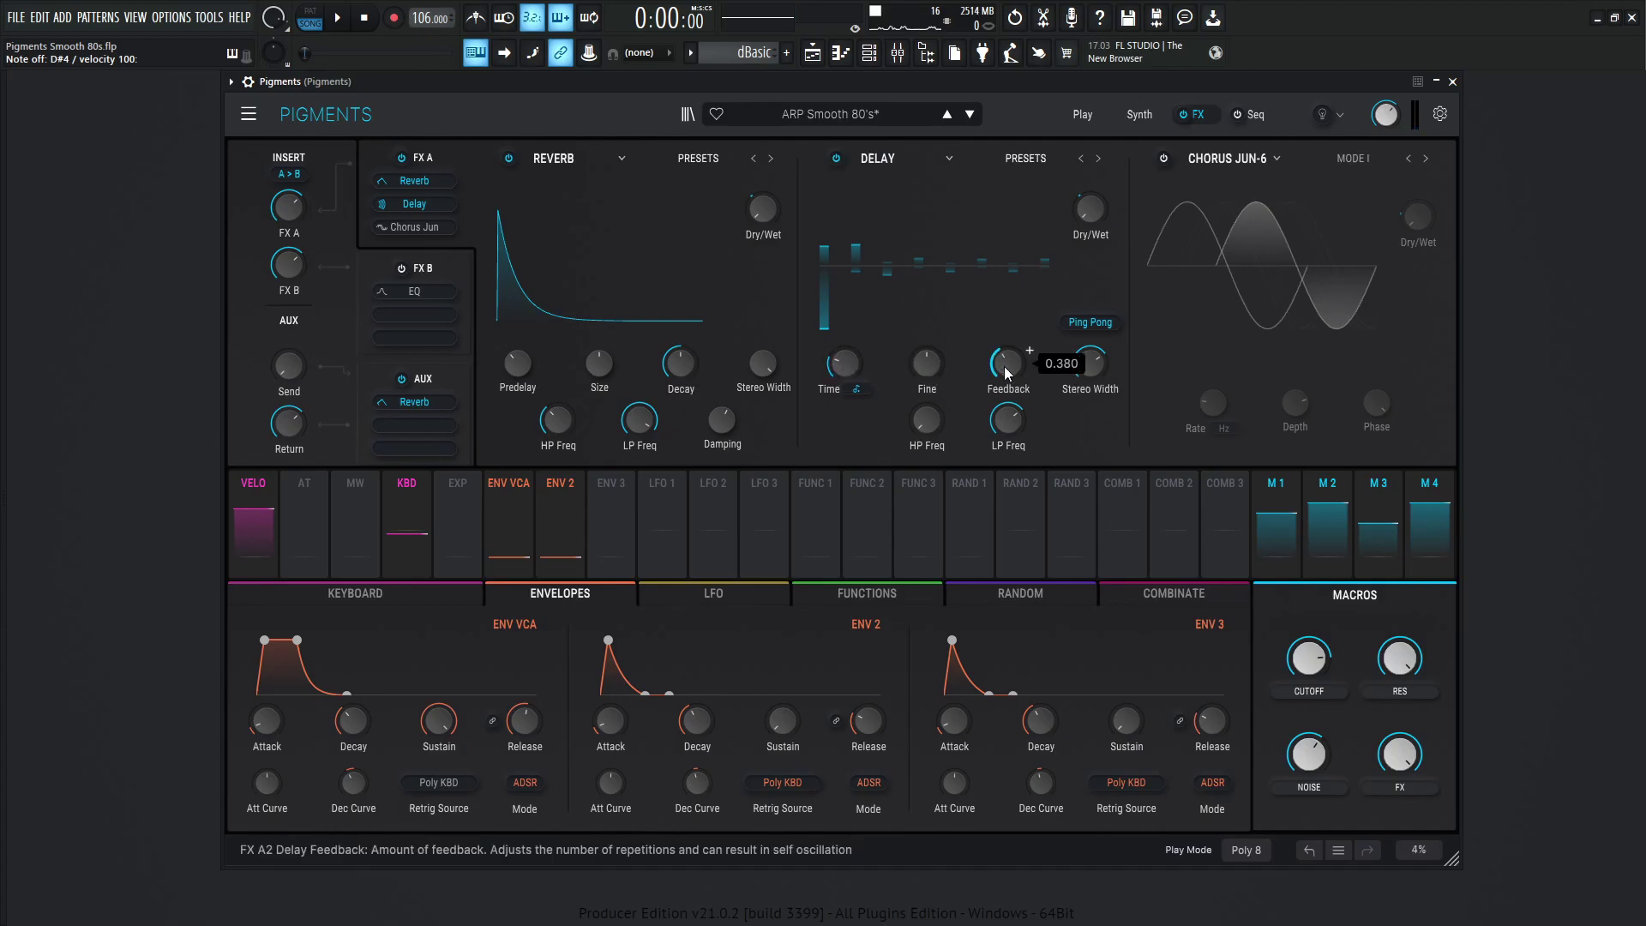
pyautogui.moveTo(1083, 368)
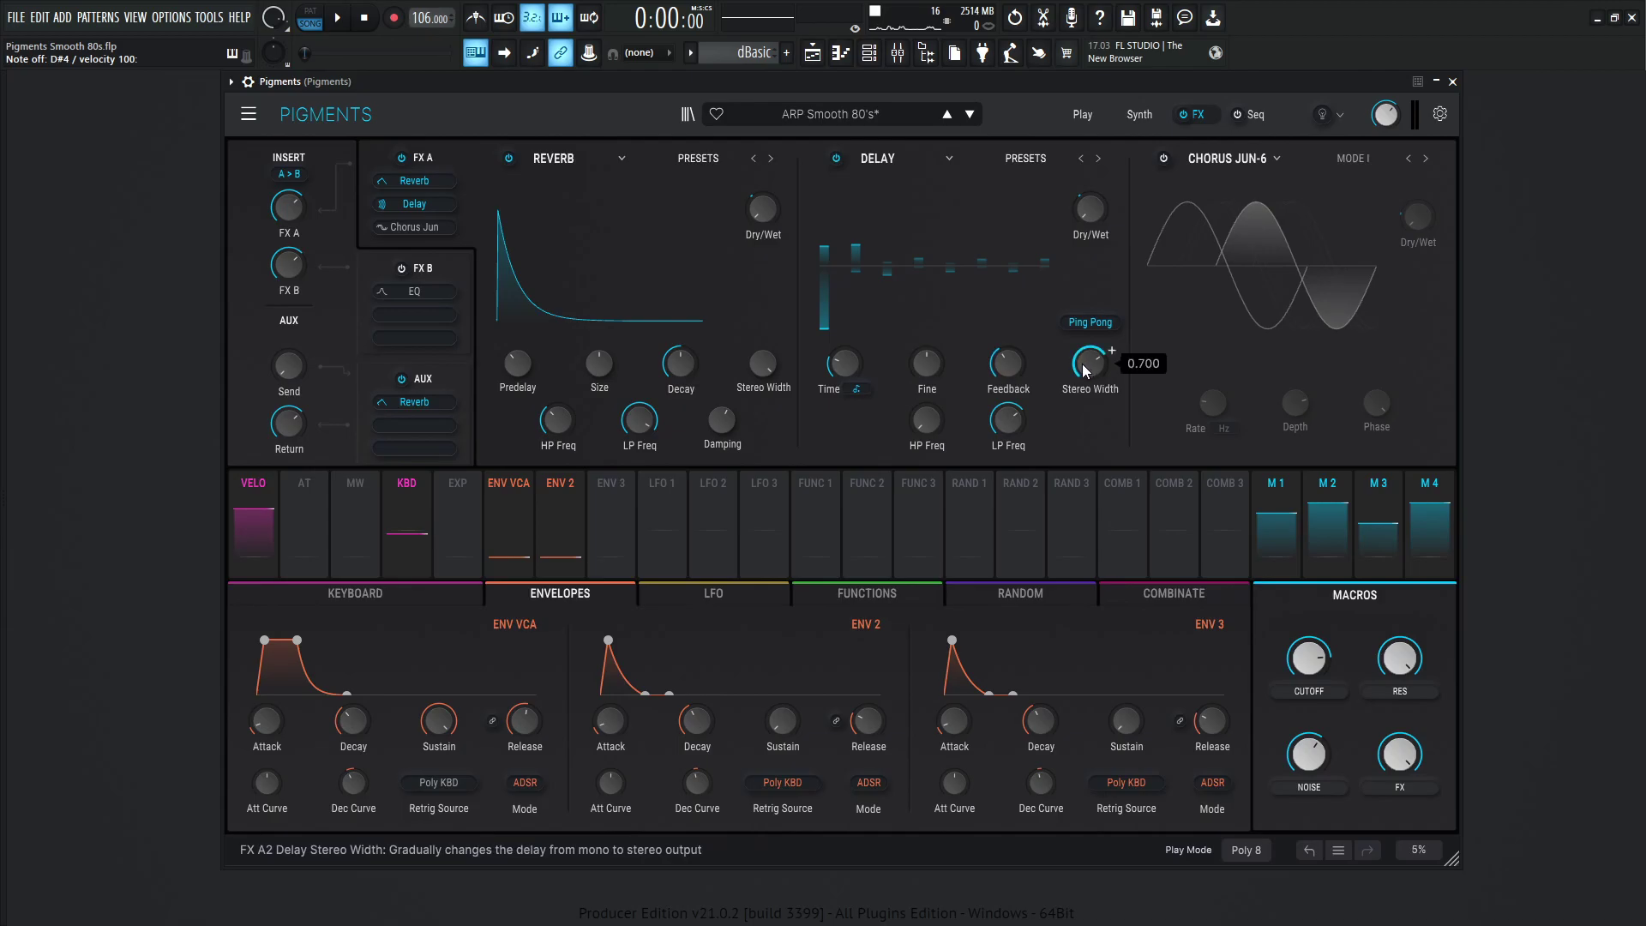
pyautogui.moveTo(1009, 422)
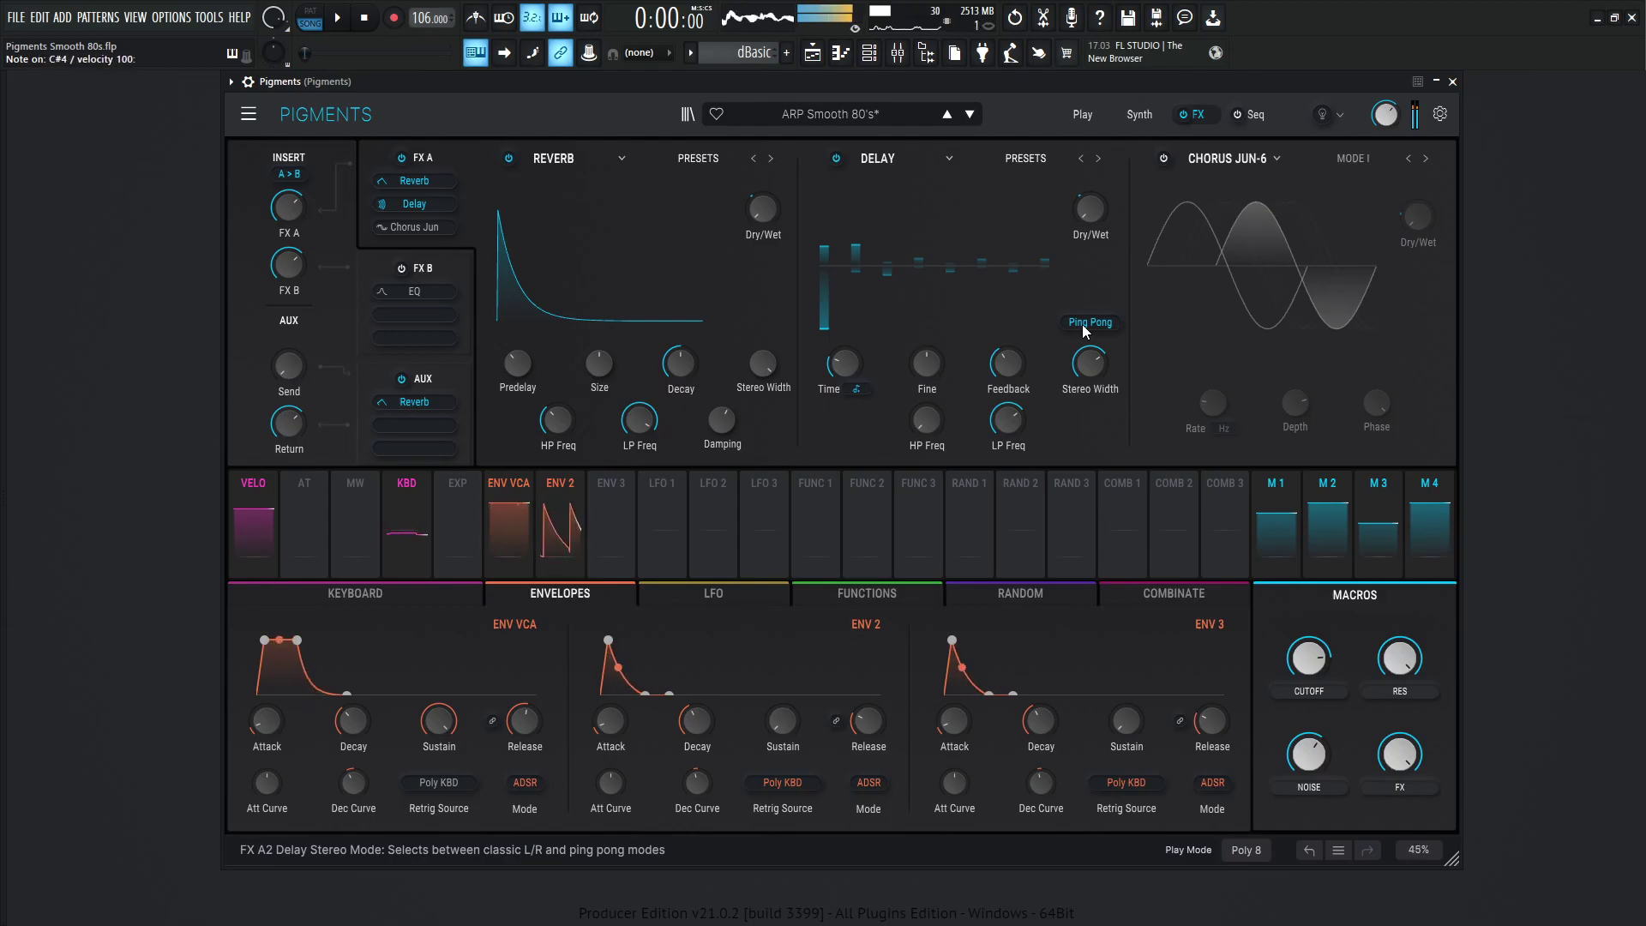
pyautogui.moveTo(1085, 212)
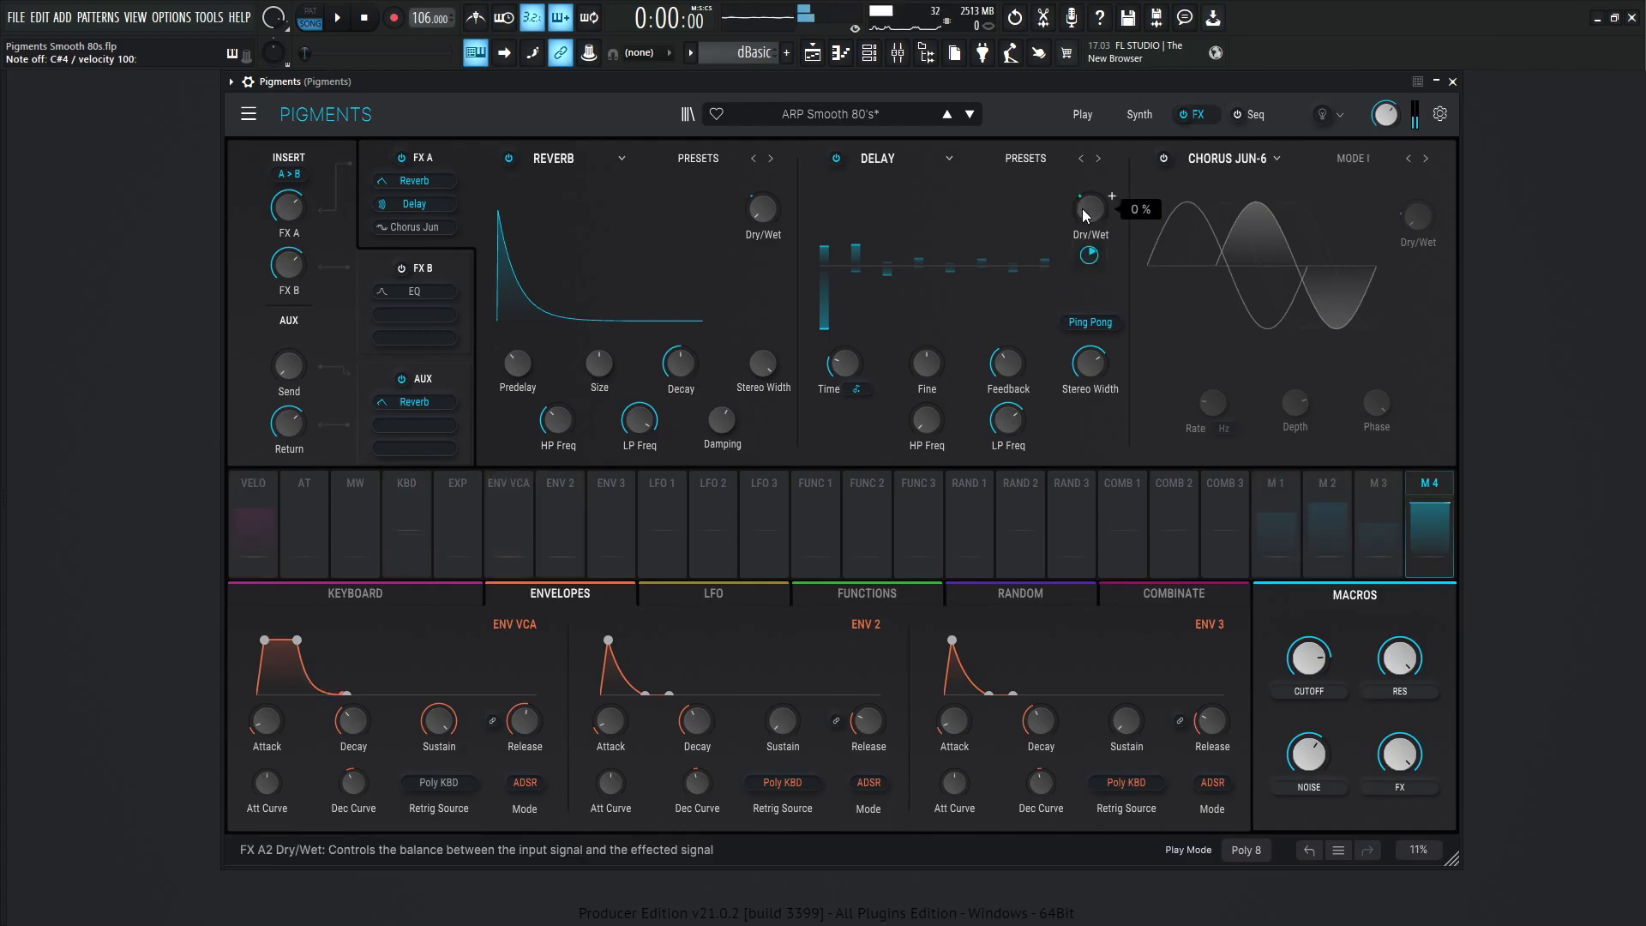
pyautogui.moveTo(1087, 259)
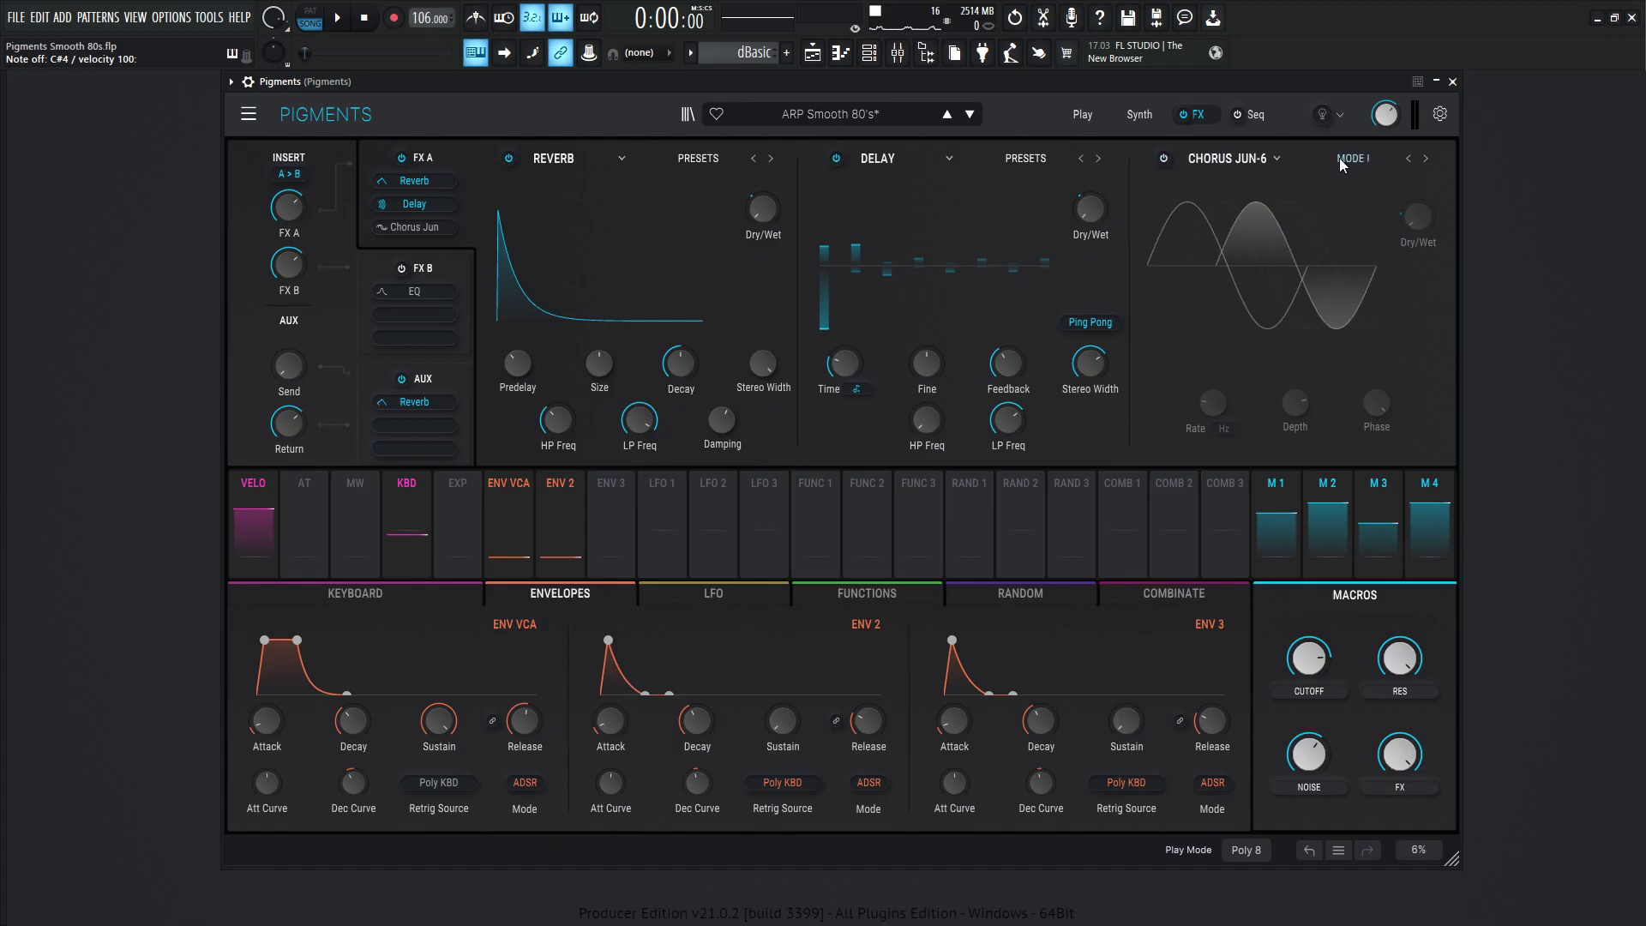
# Enable Chorus JUN-6 in MODE I, with Dry/Wet modulated by Macro 4 at 0.21
pyautogui.click(1164, 159)
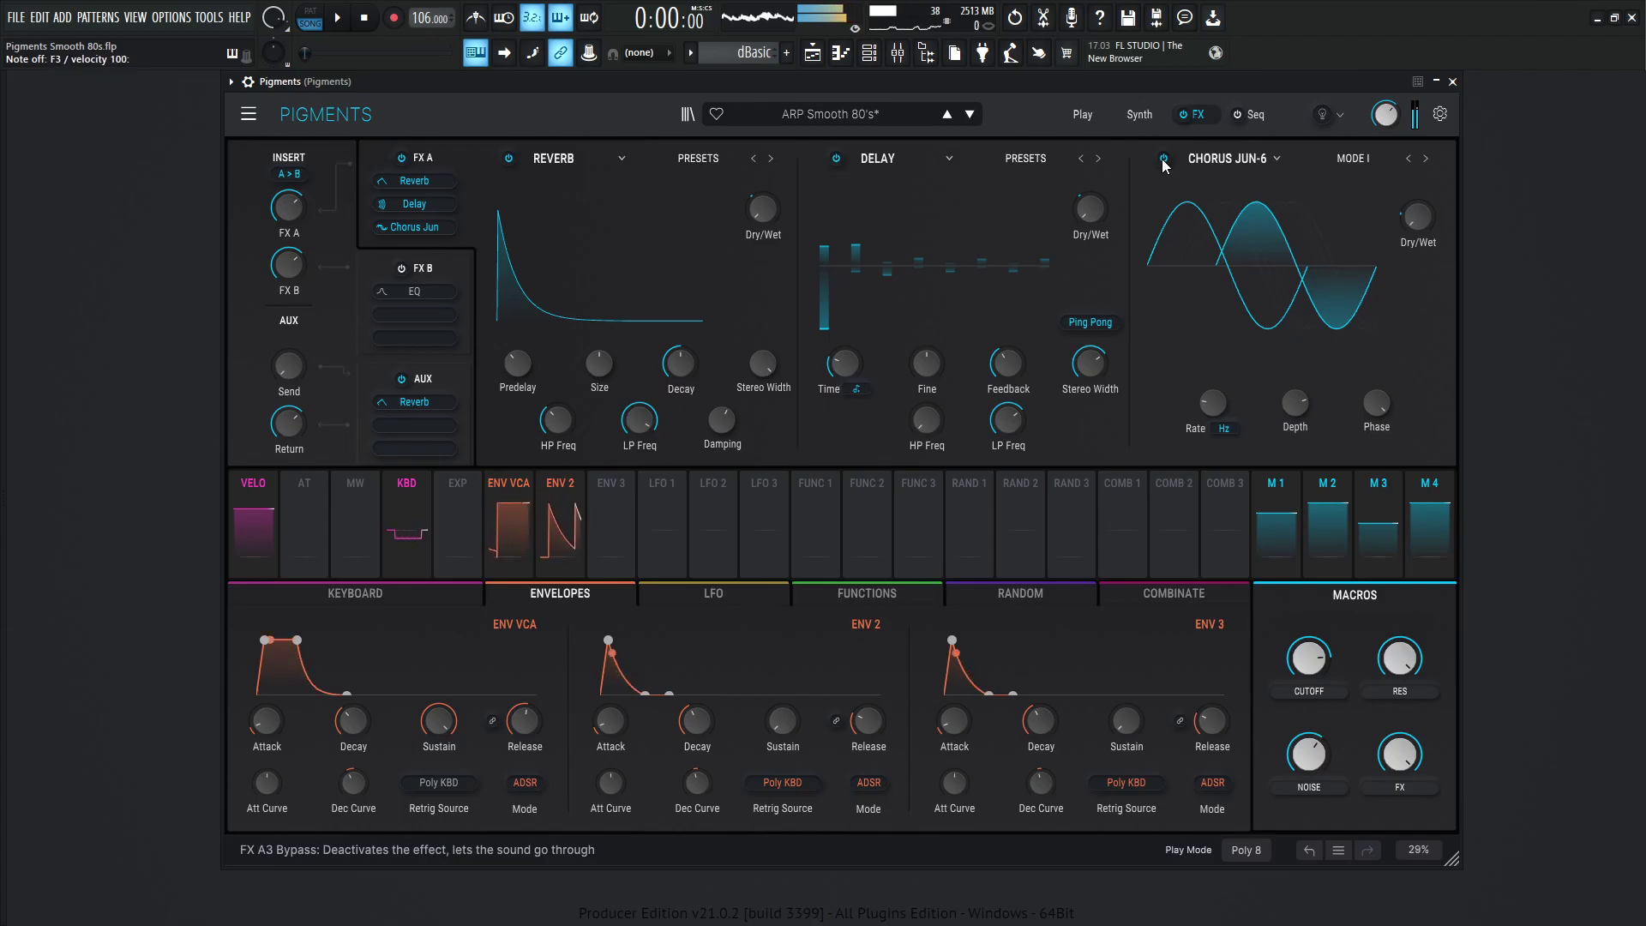
pyautogui.click(1360, 159)
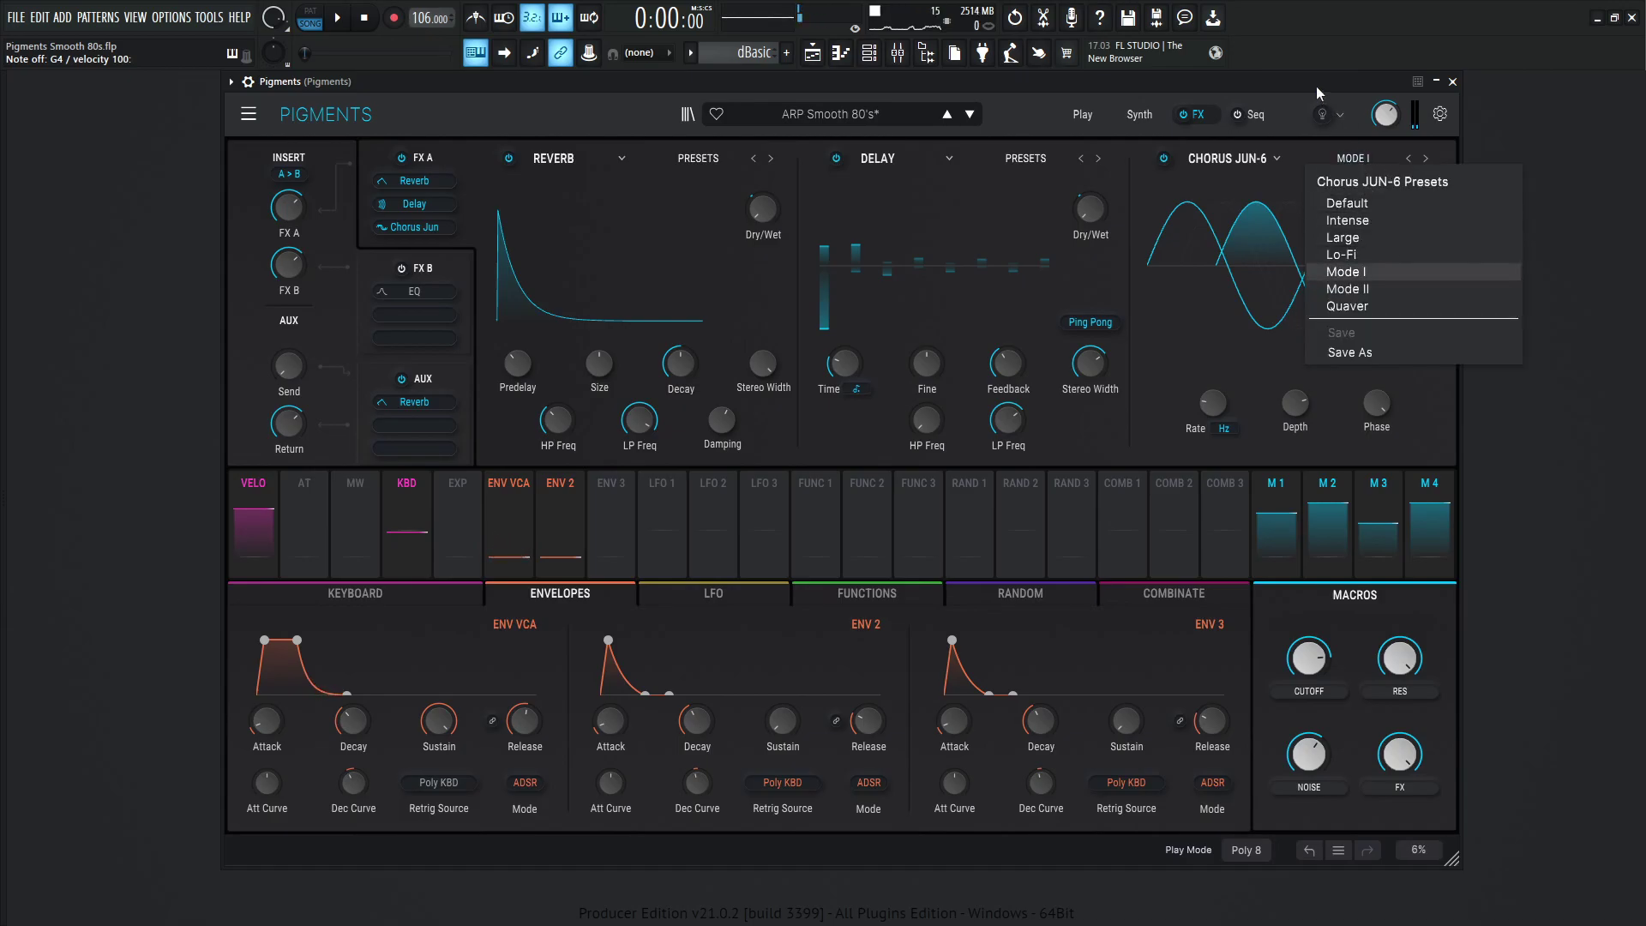
pyautogui.click(1347, 272)
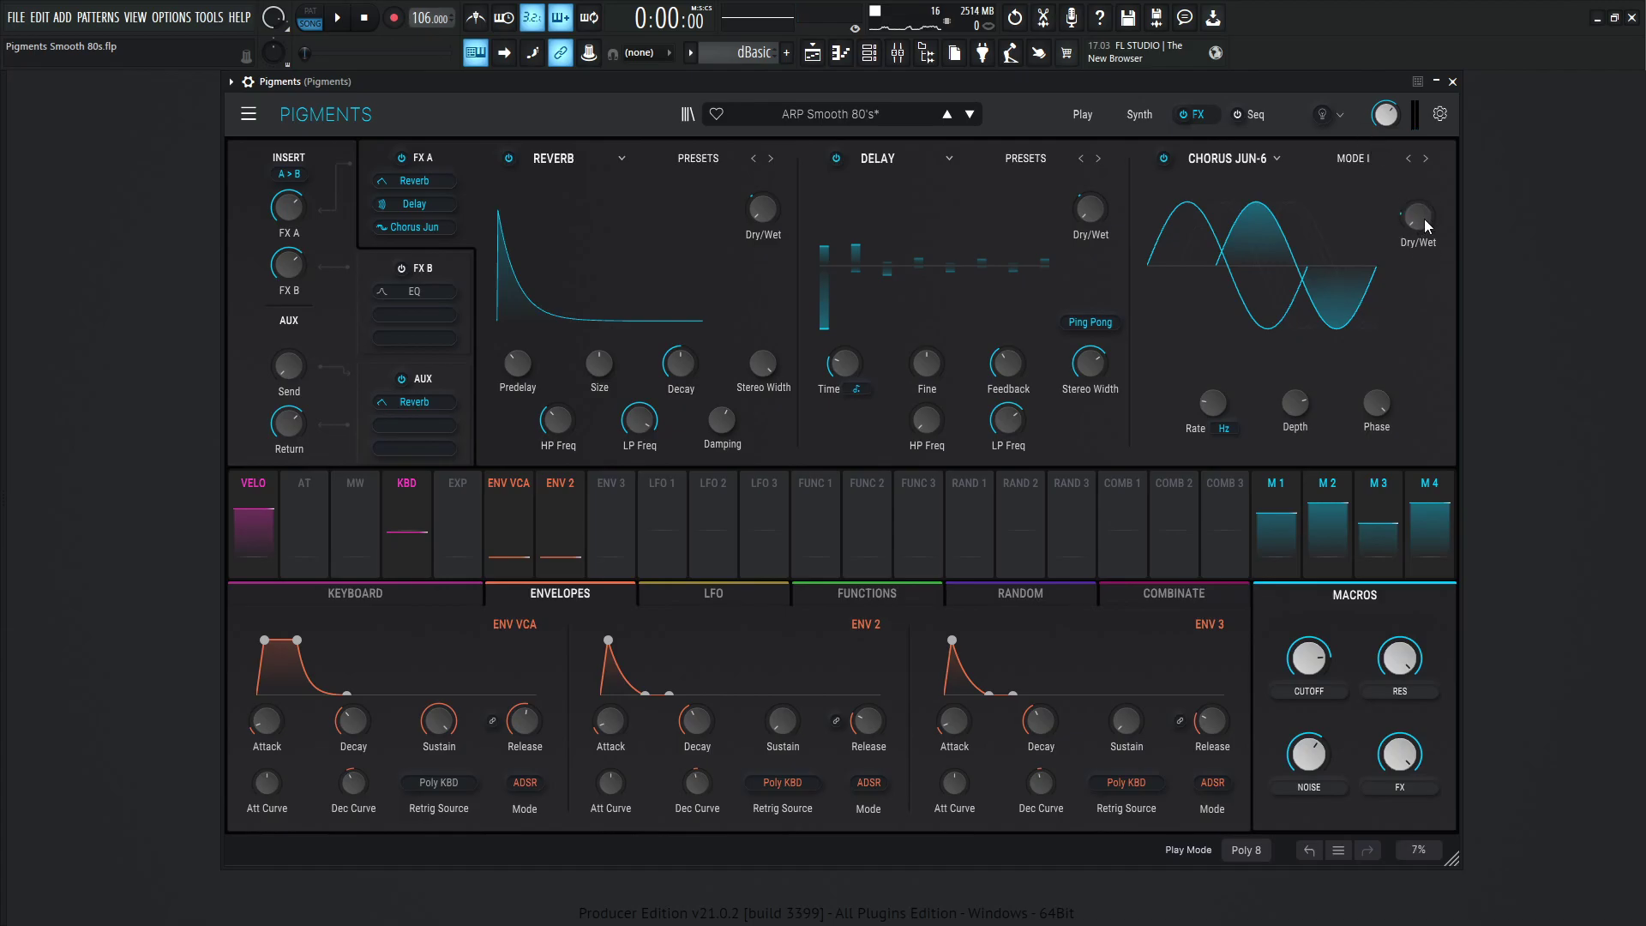
# Enable FX B's ParamEQ and inspect band 1 and the Peak 3 dip (-1.56 dB, Q 1.23)
pyautogui.moveTo(1416, 264)
pyautogui.click(433, 262)
pyautogui.click(401, 269)
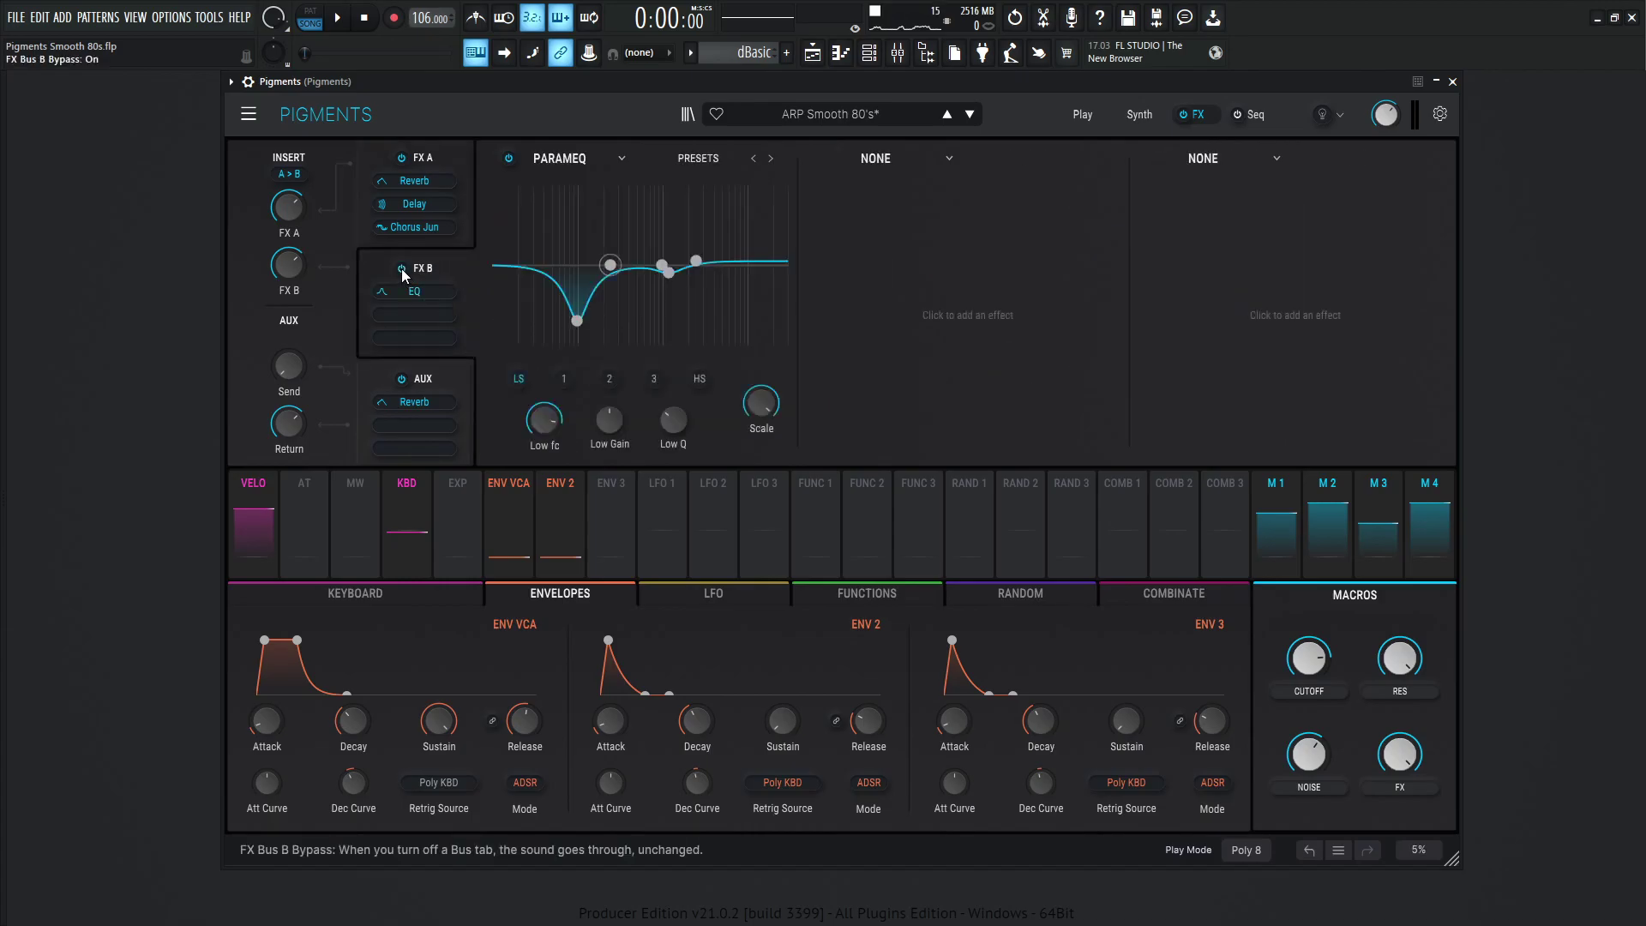
pyautogui.click(576, 322)
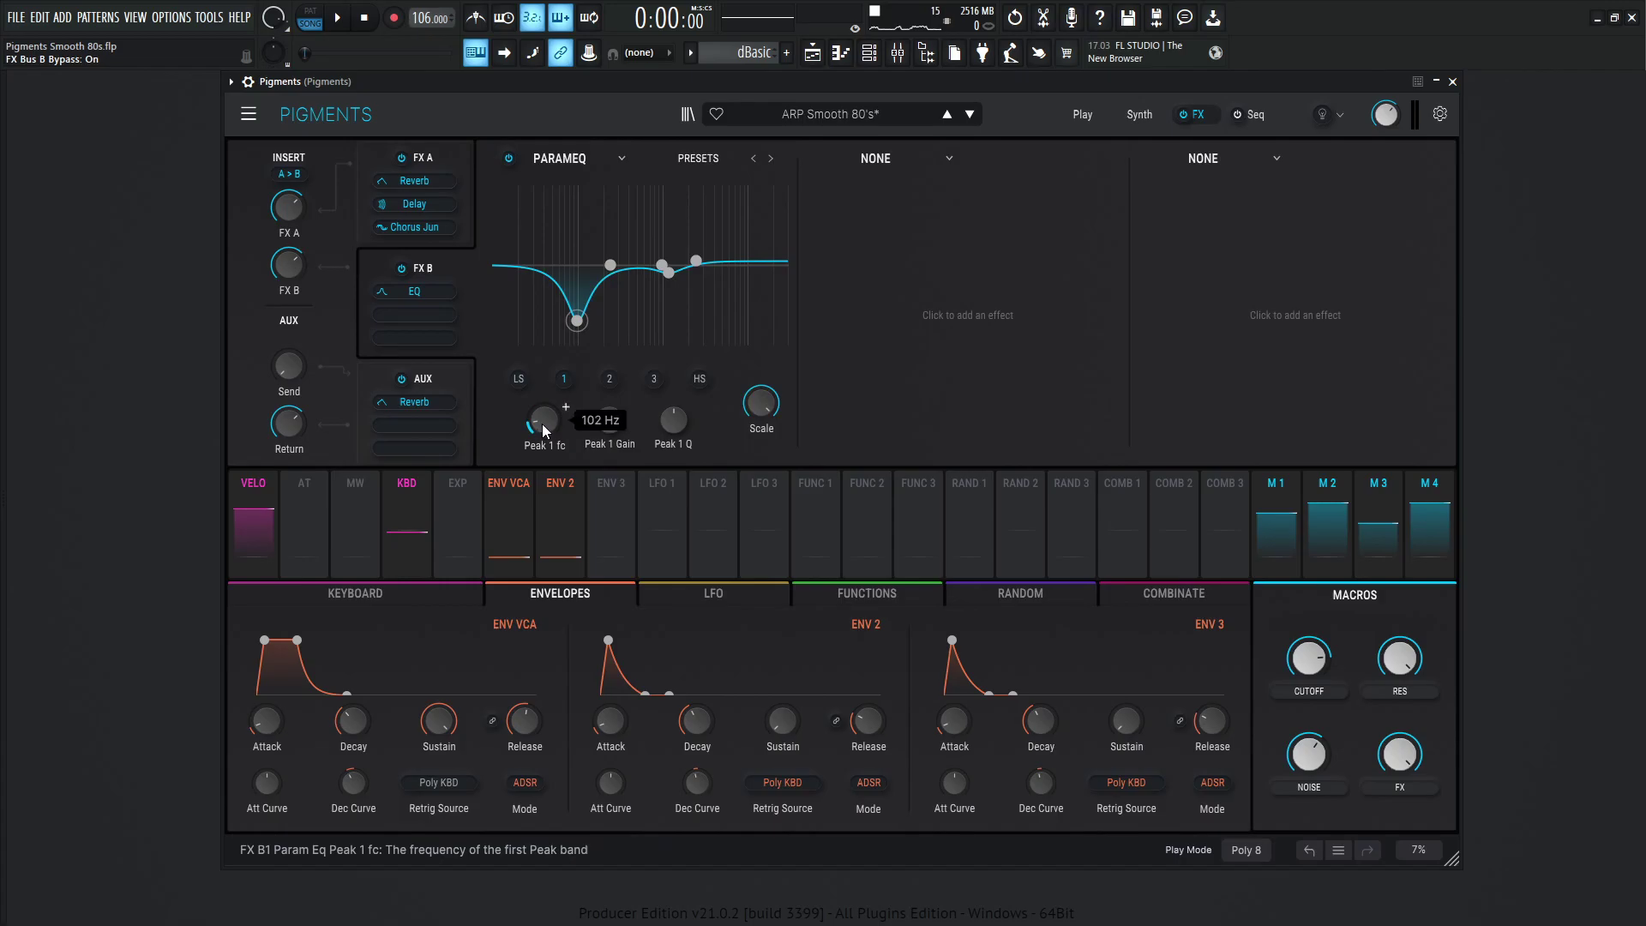
pyautogui.moveTo(604, 423)
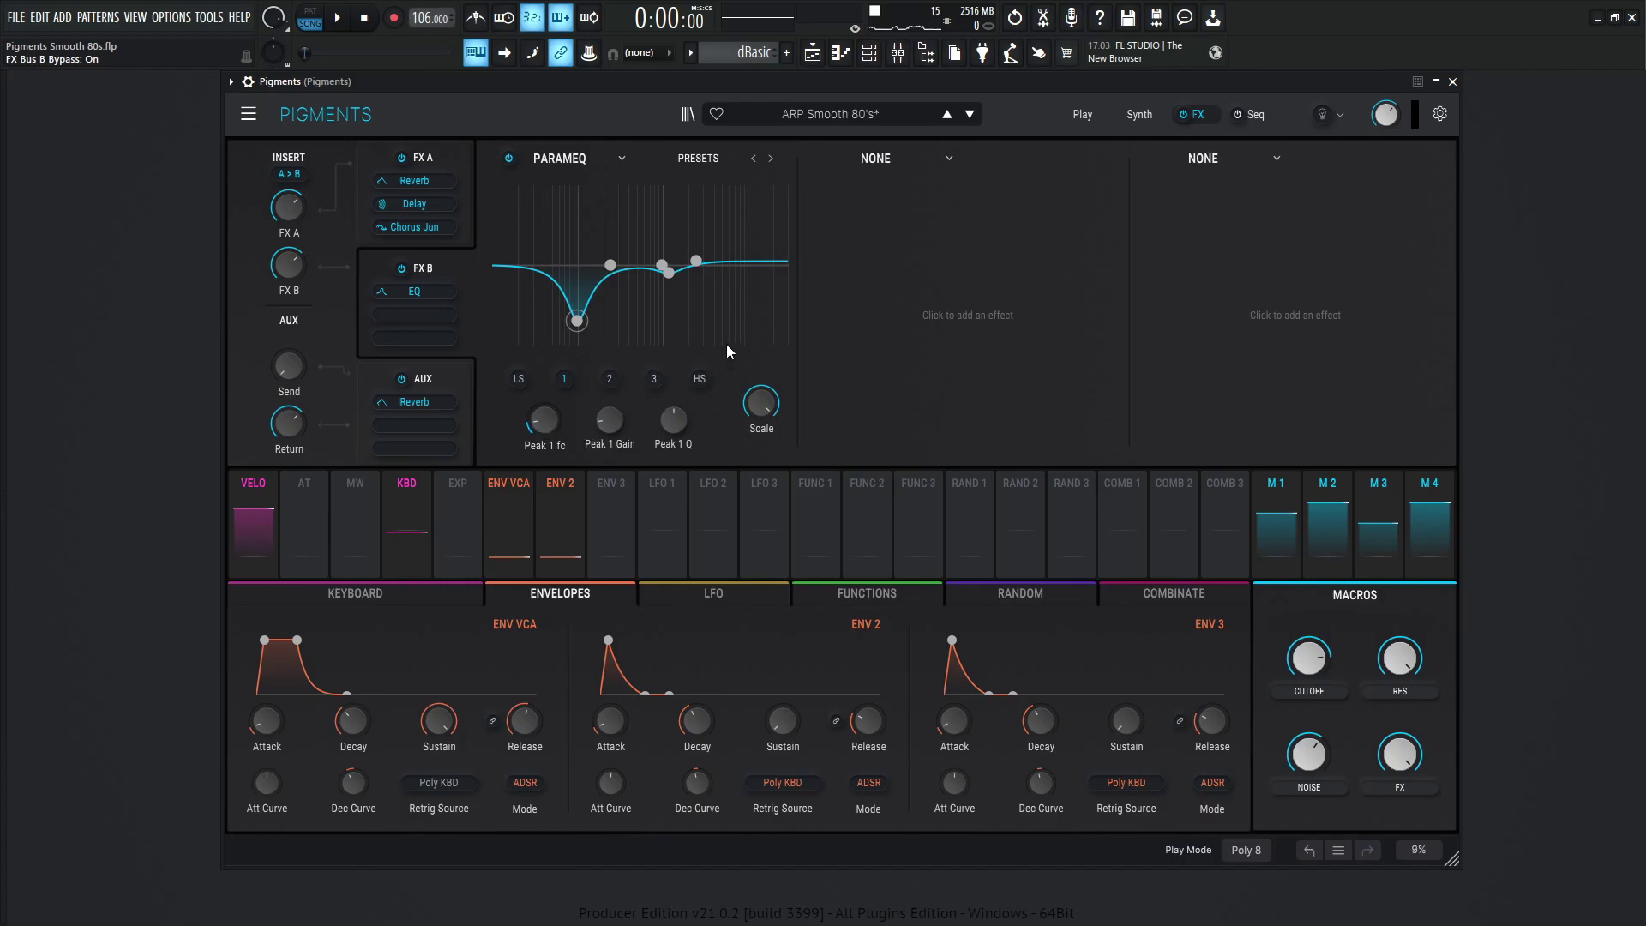
pyautogui.click(668, 273)
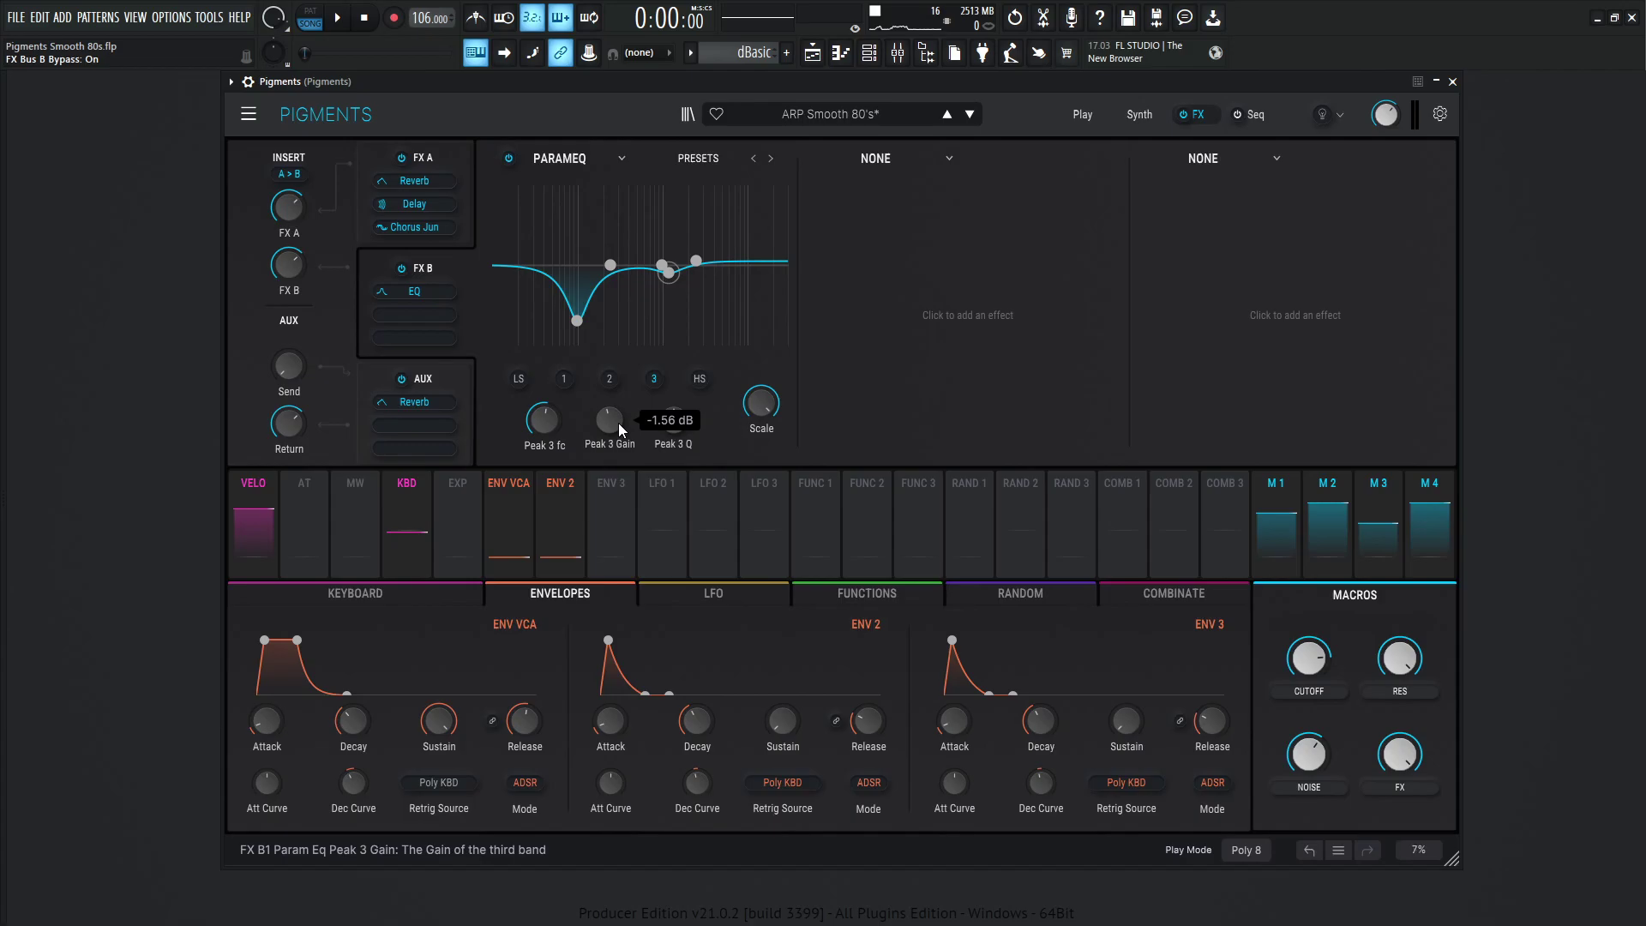
pyautogui.moveTo(676, 420)
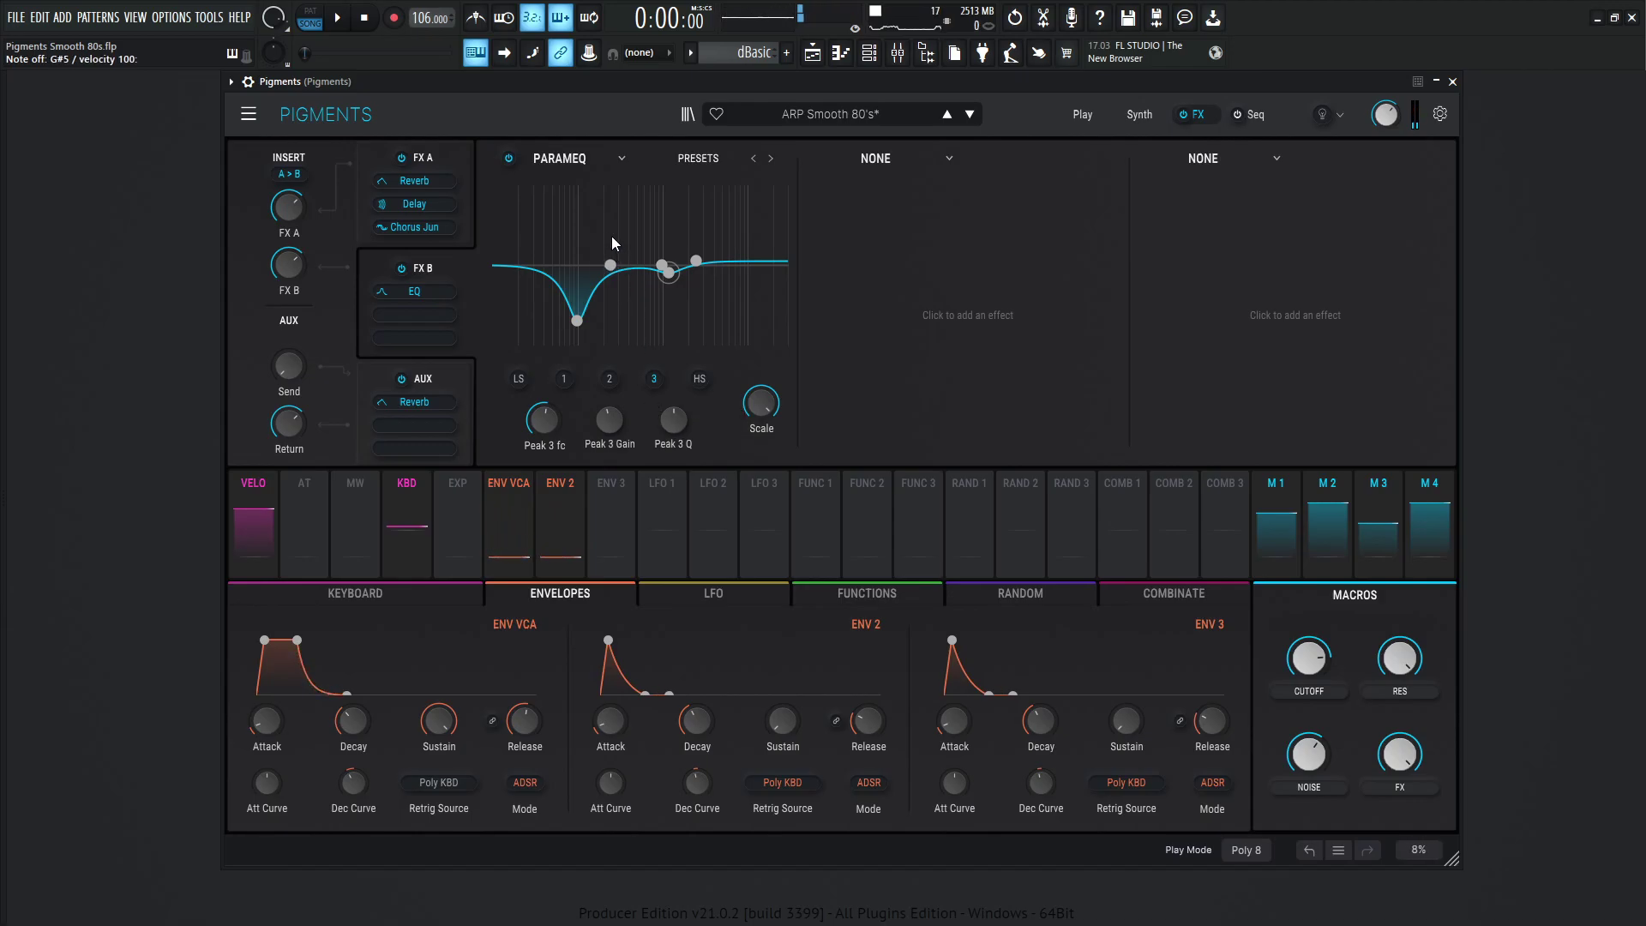
pyautogui.click(511, 158)
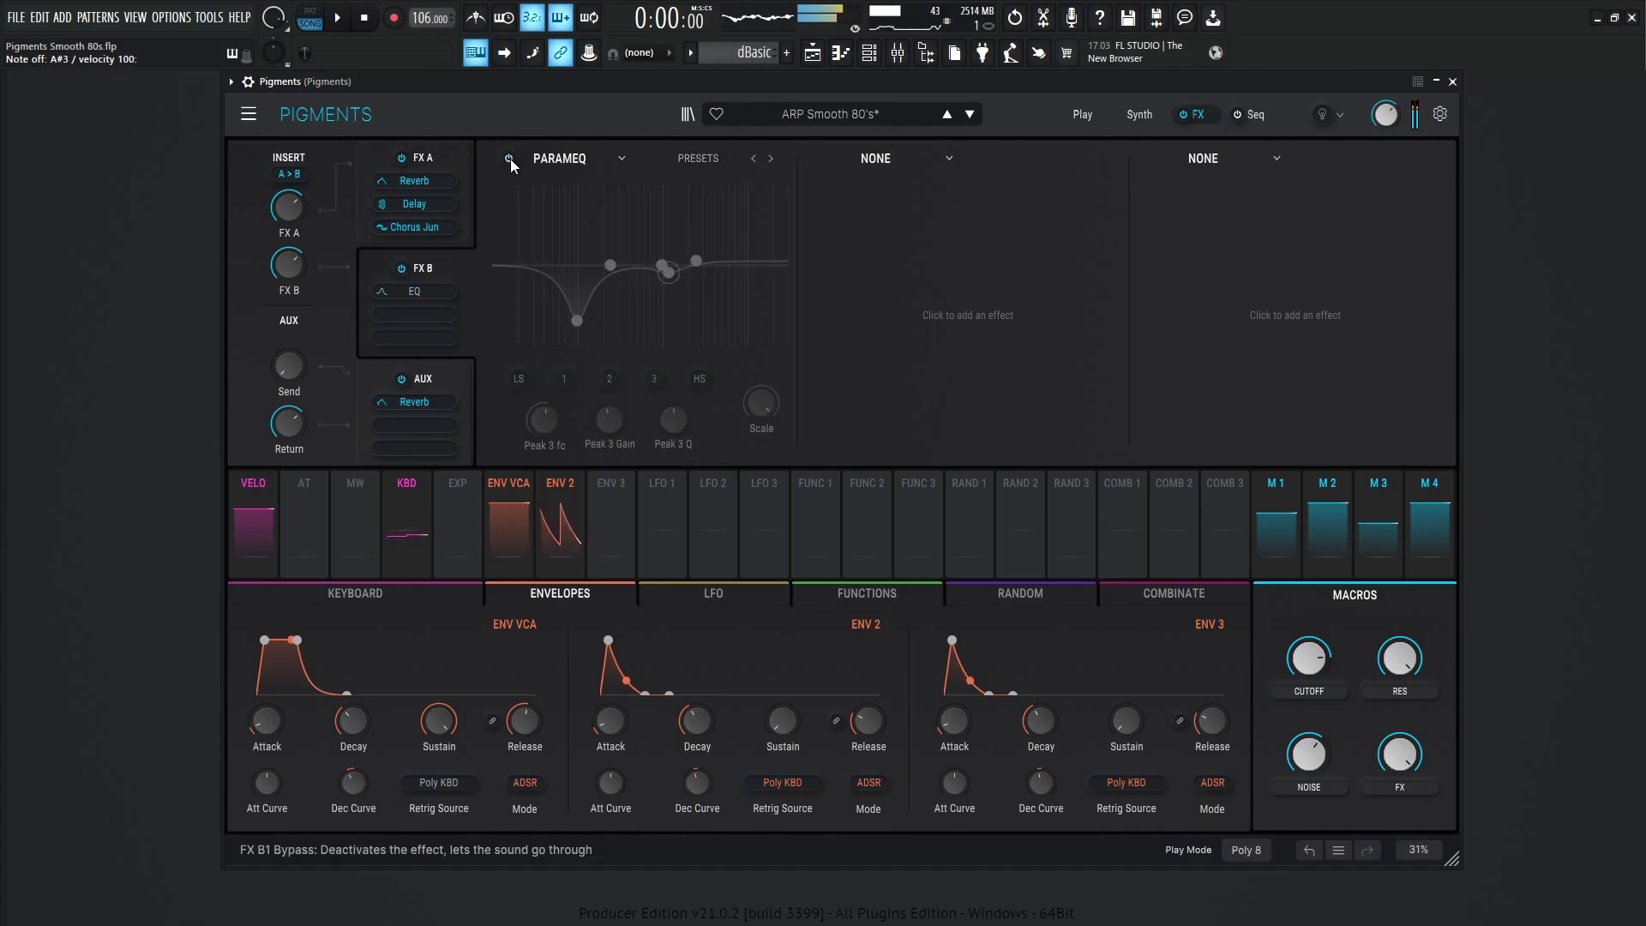
pyautogui.click(511, 158)
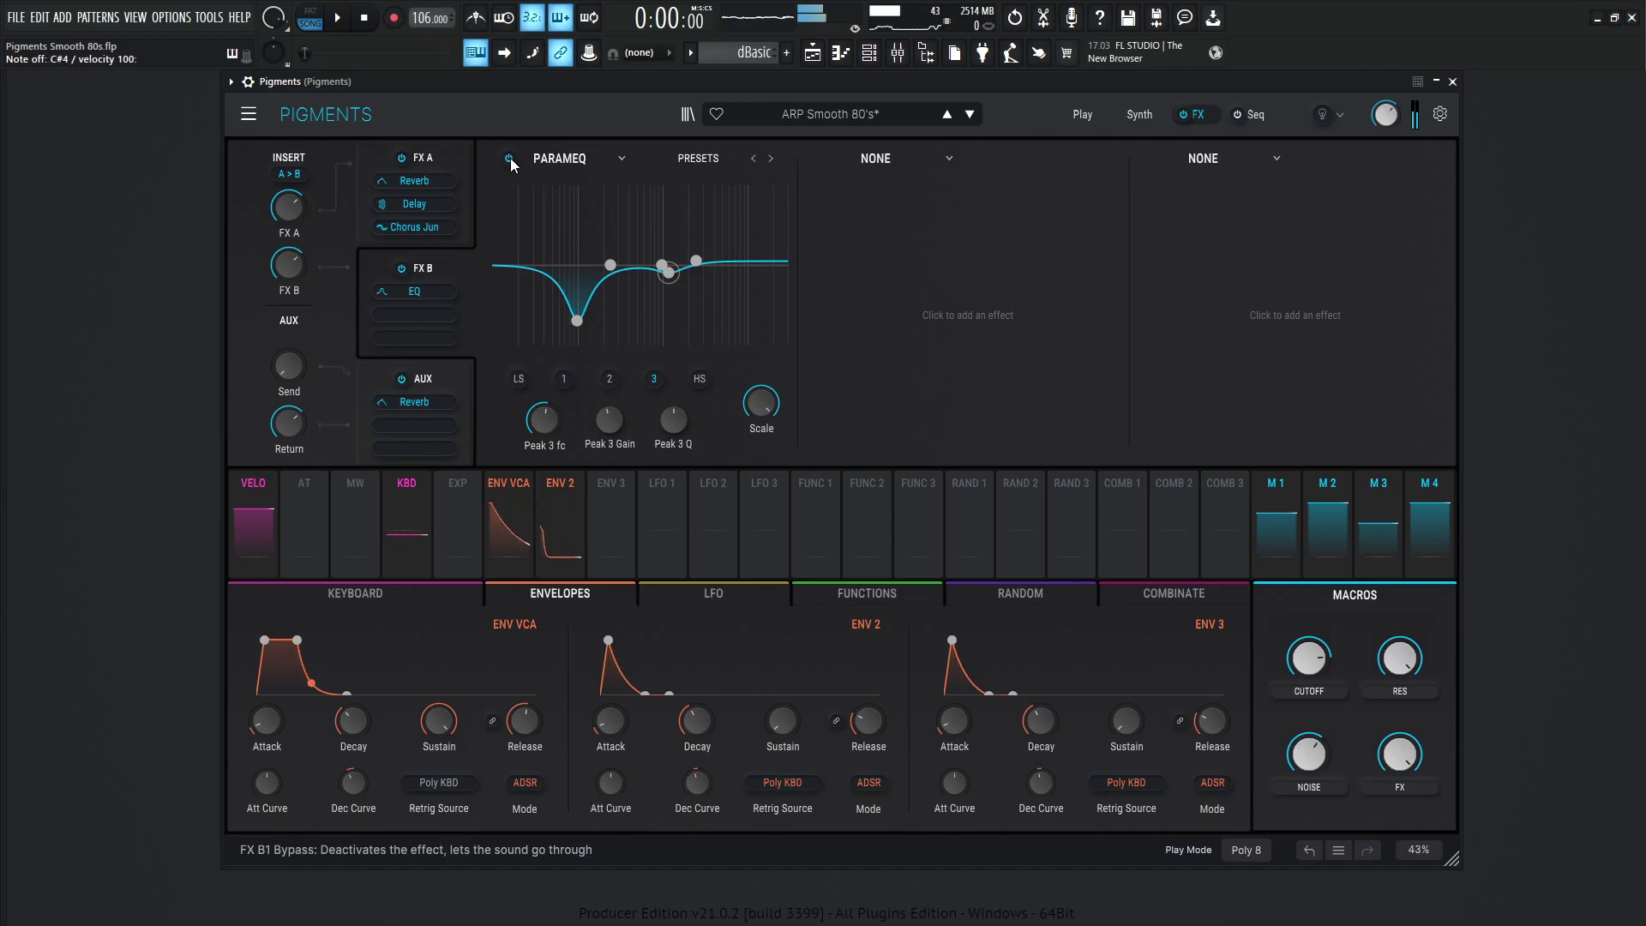
pyautogui.click(509, 158)
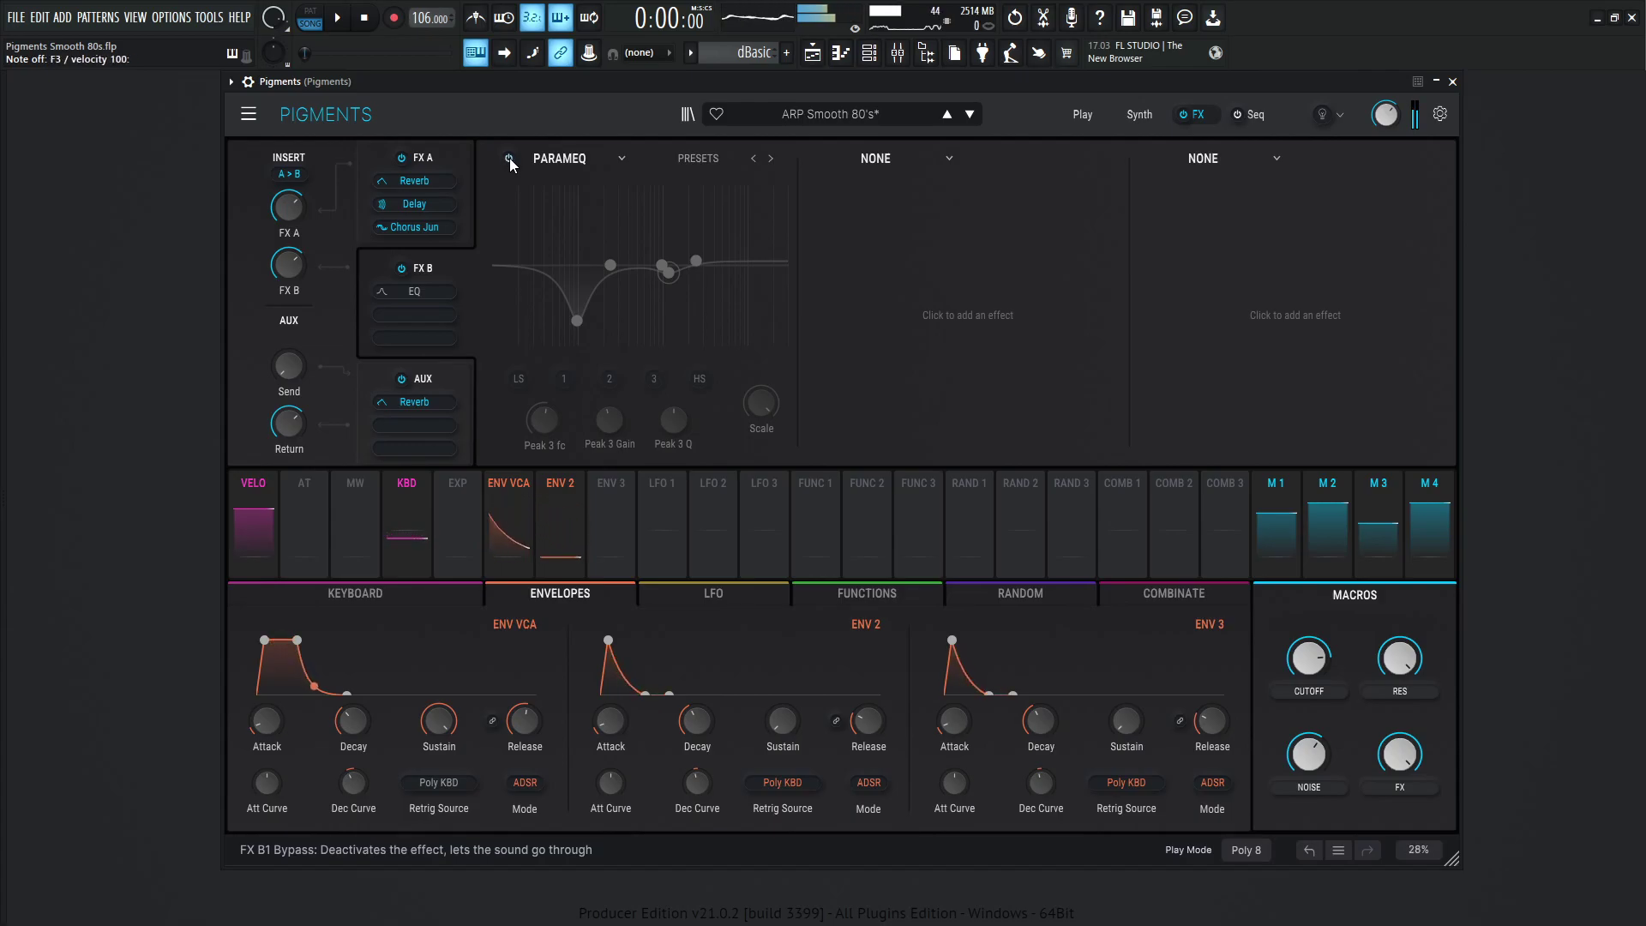
pyautogui.click(509, 157)
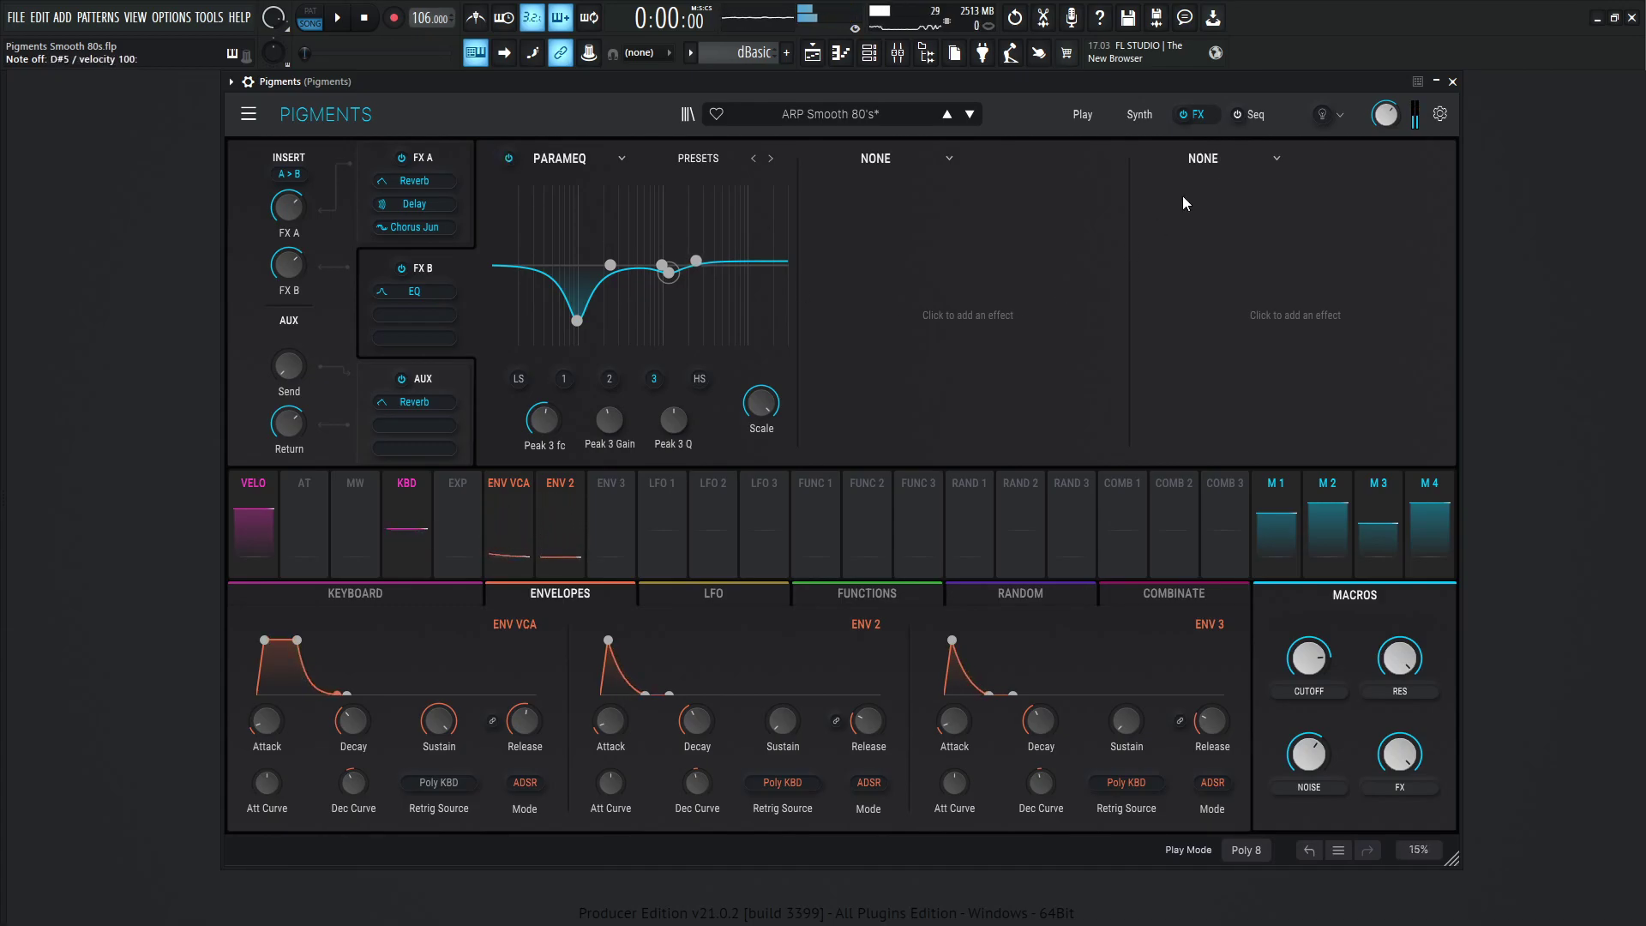
# Open the Seq page and switch the Up-mode arpeggiator on, off, then on again
pyautogui.click(1140, 114)
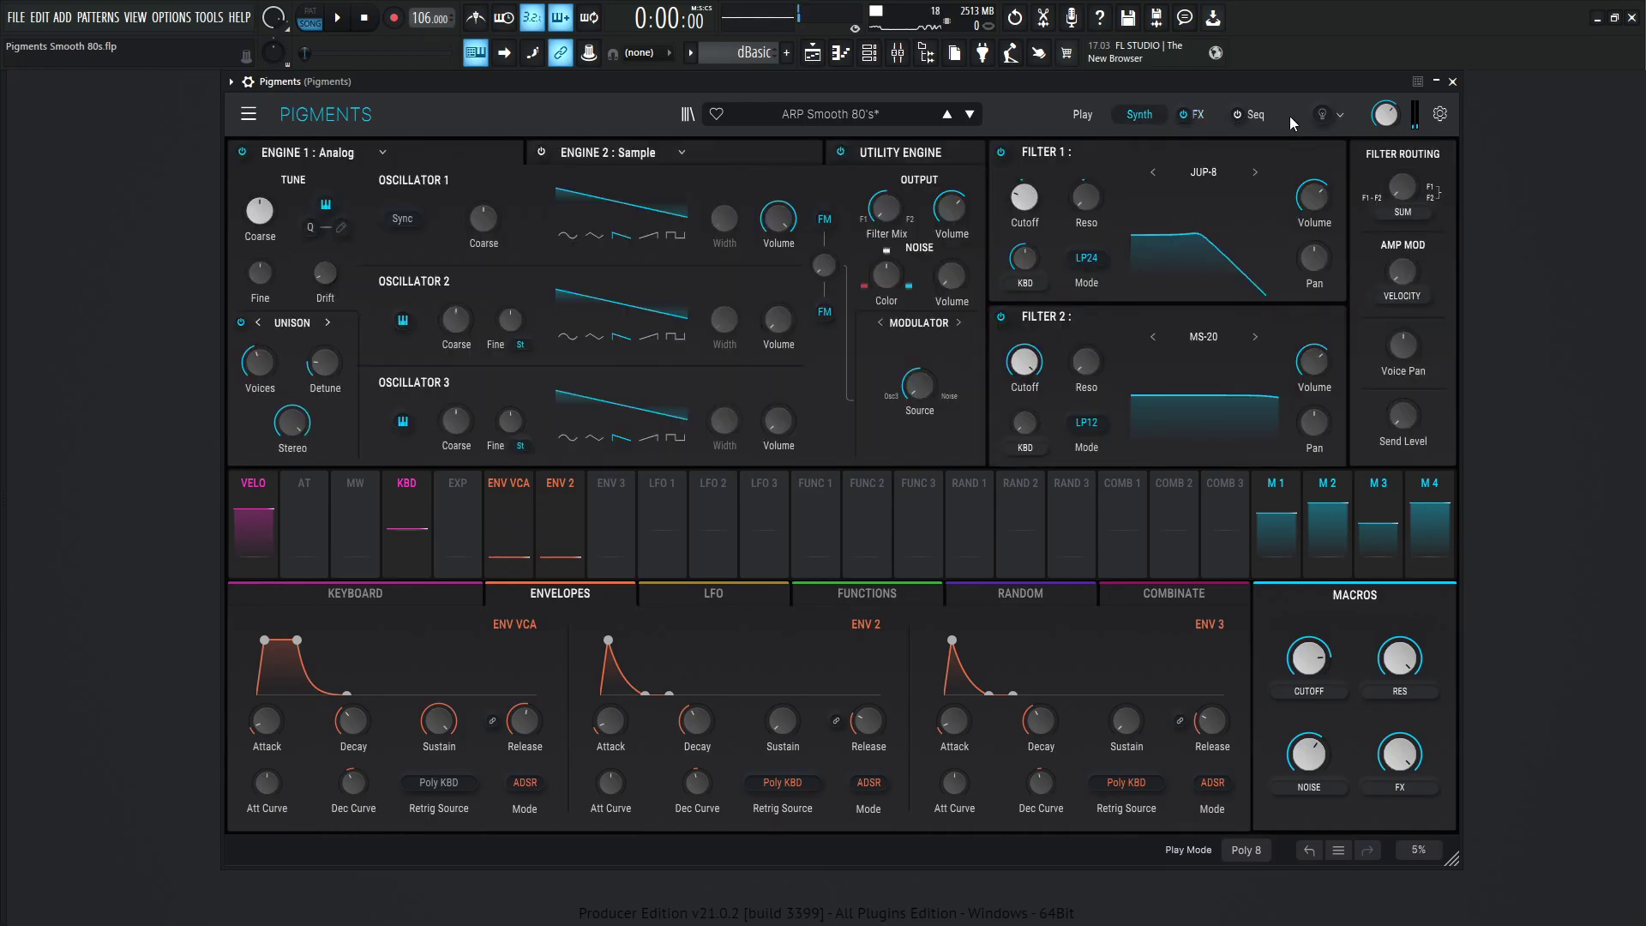
pyautogui.click(1245, 115)
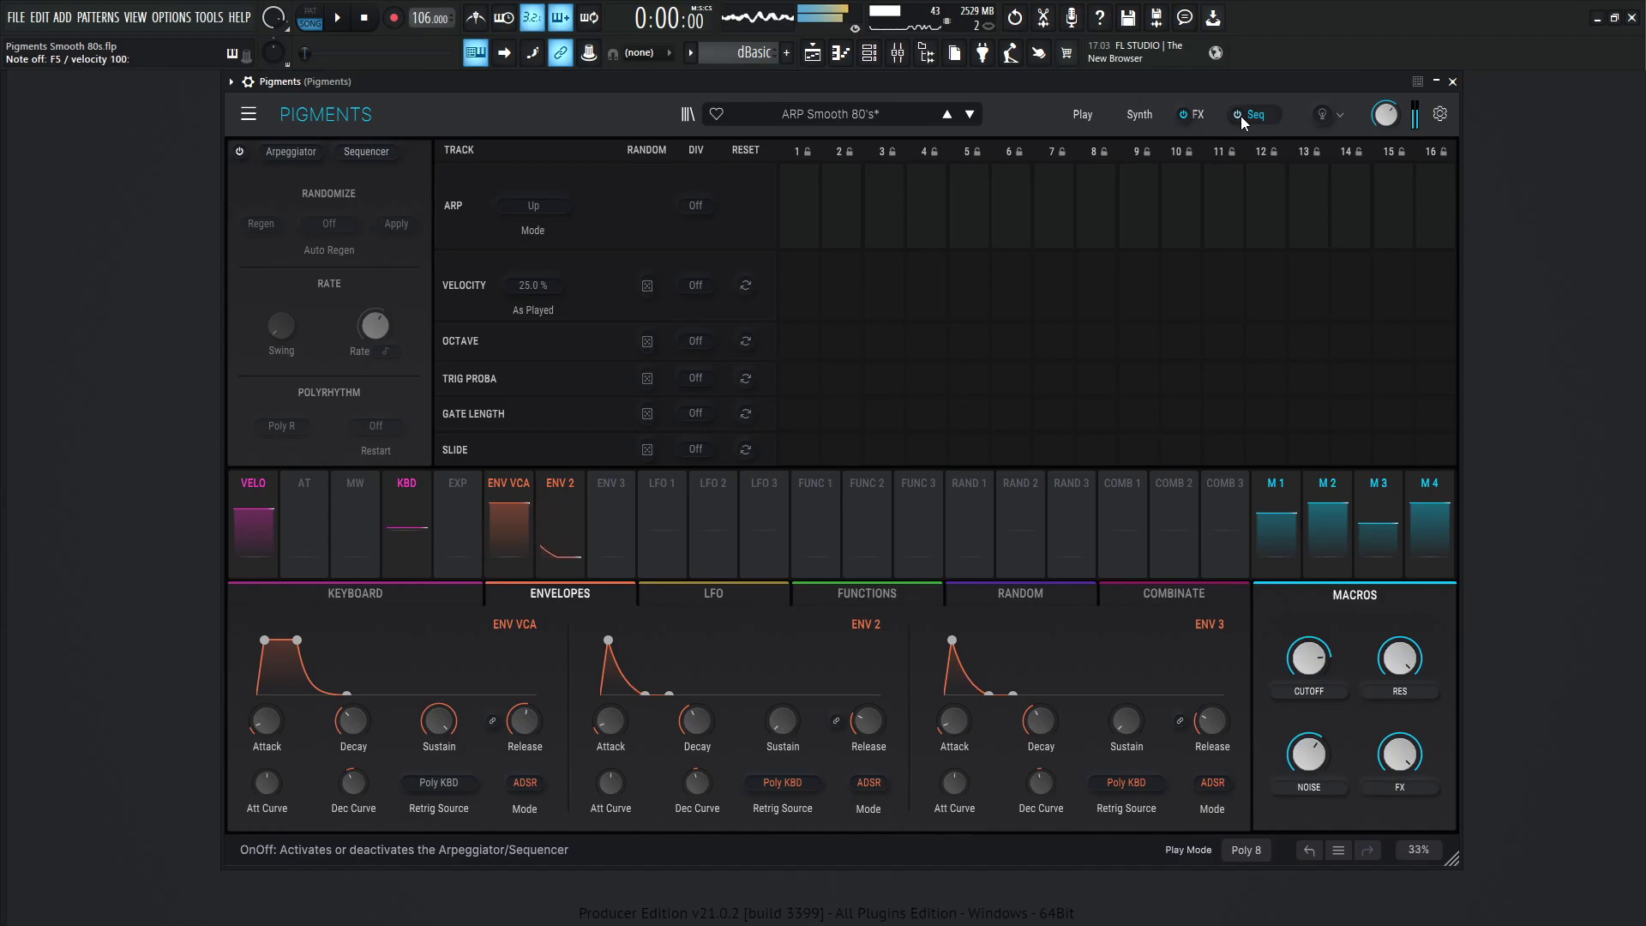
pyautogui.click(1237, 116)
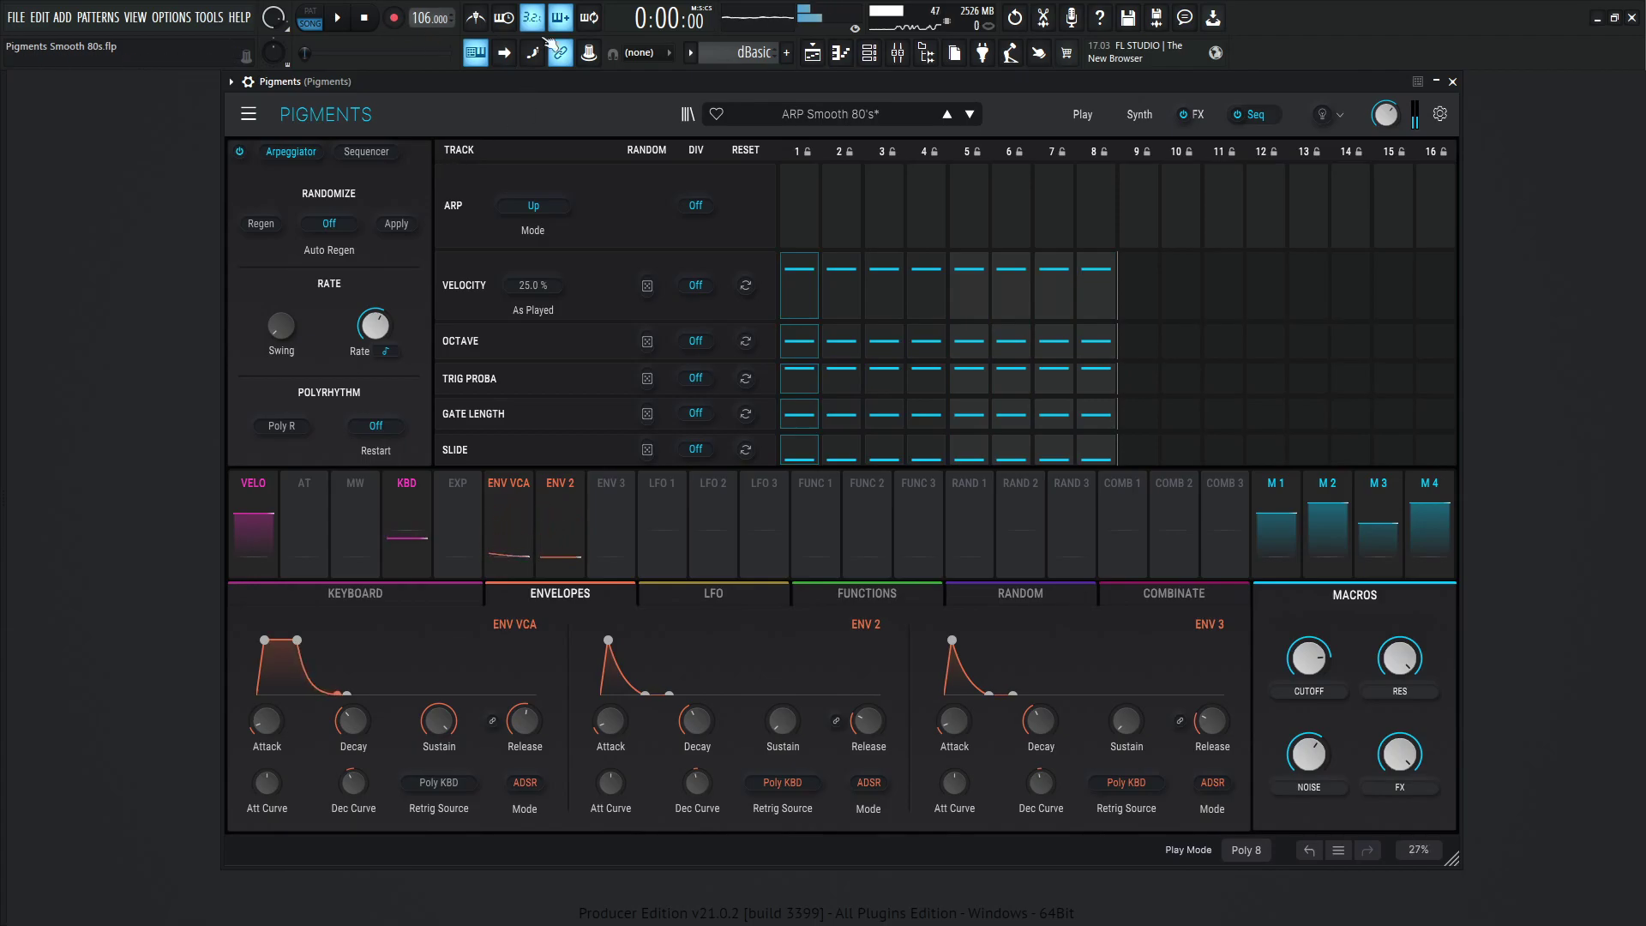
pyautogui.click(1237, 115)
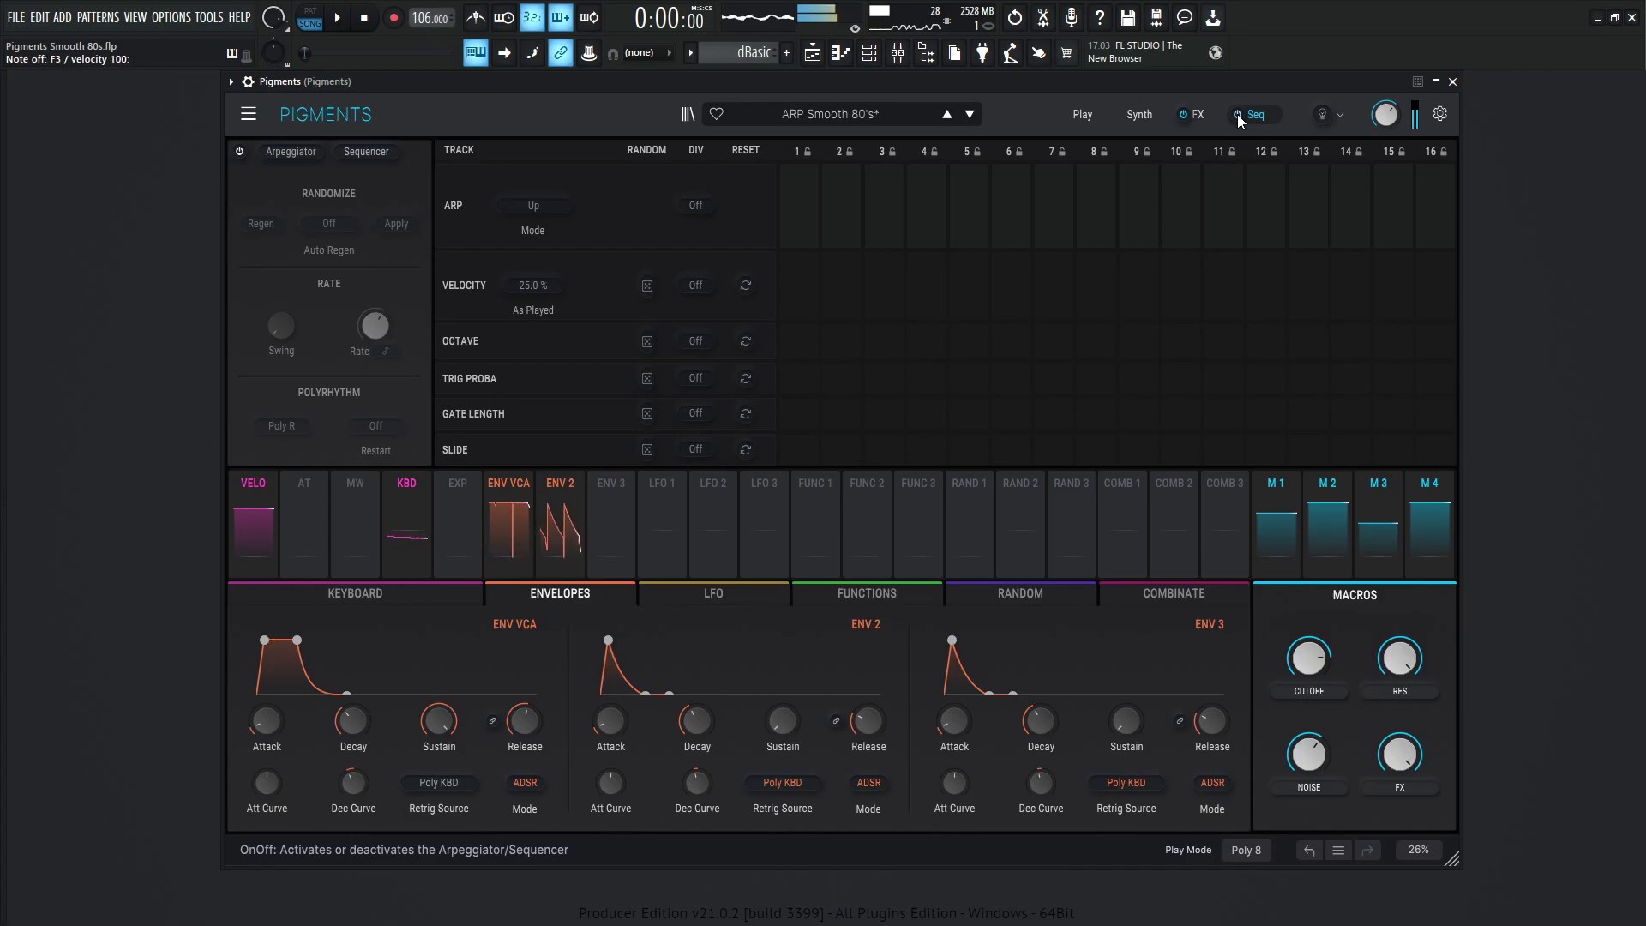
pyautogui.click(1237, 115)
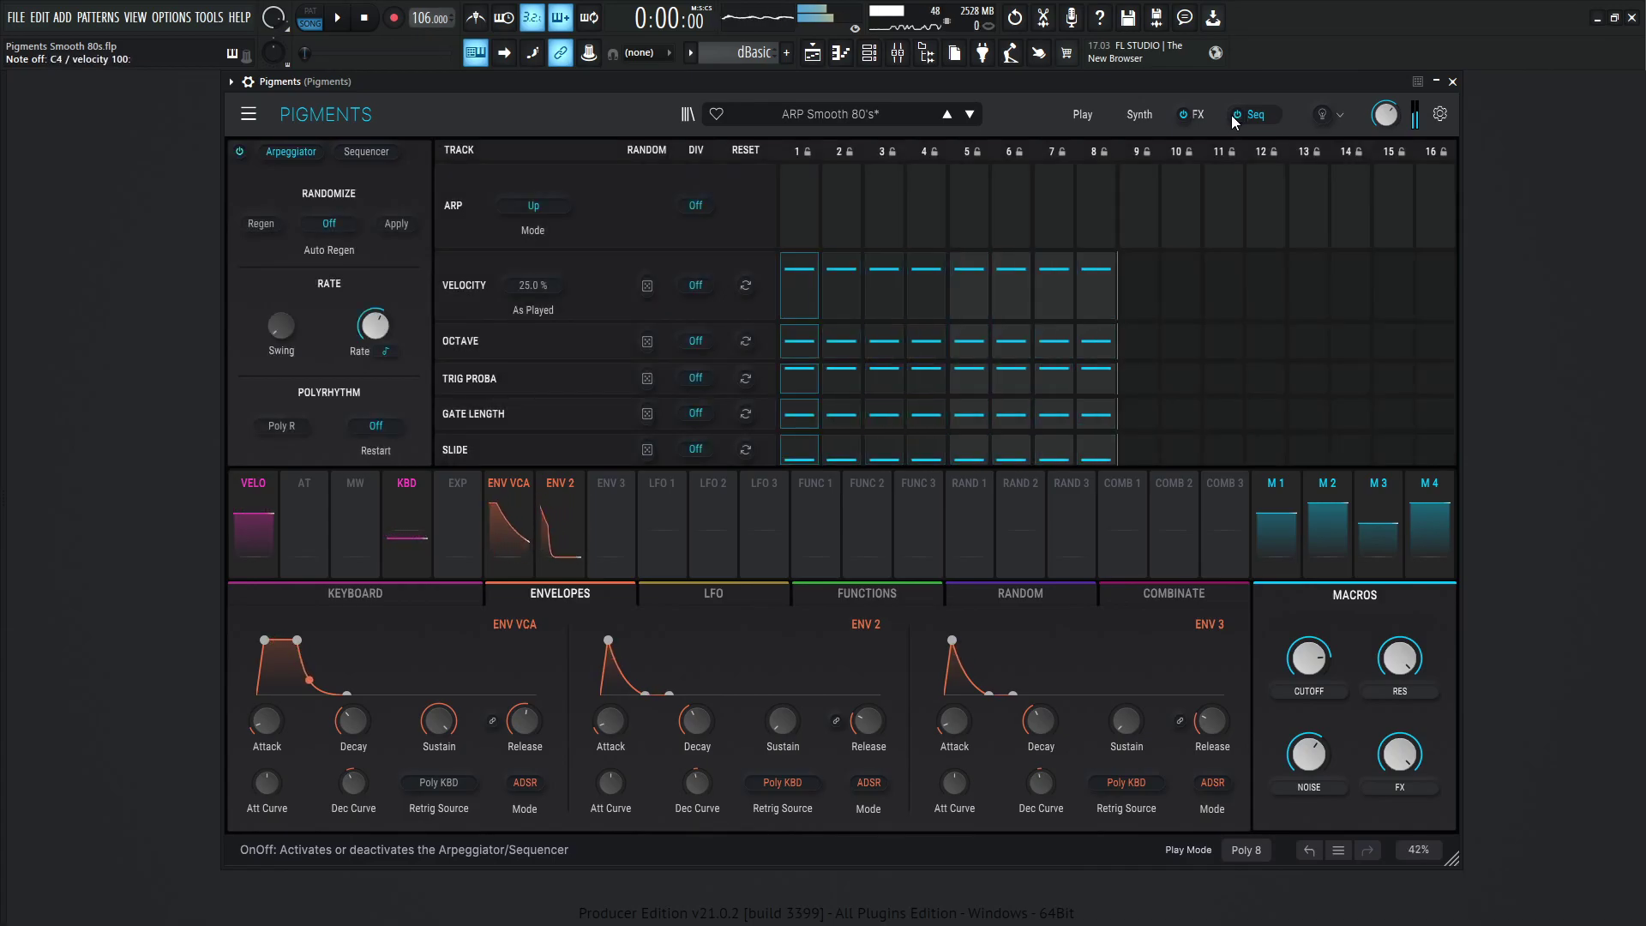